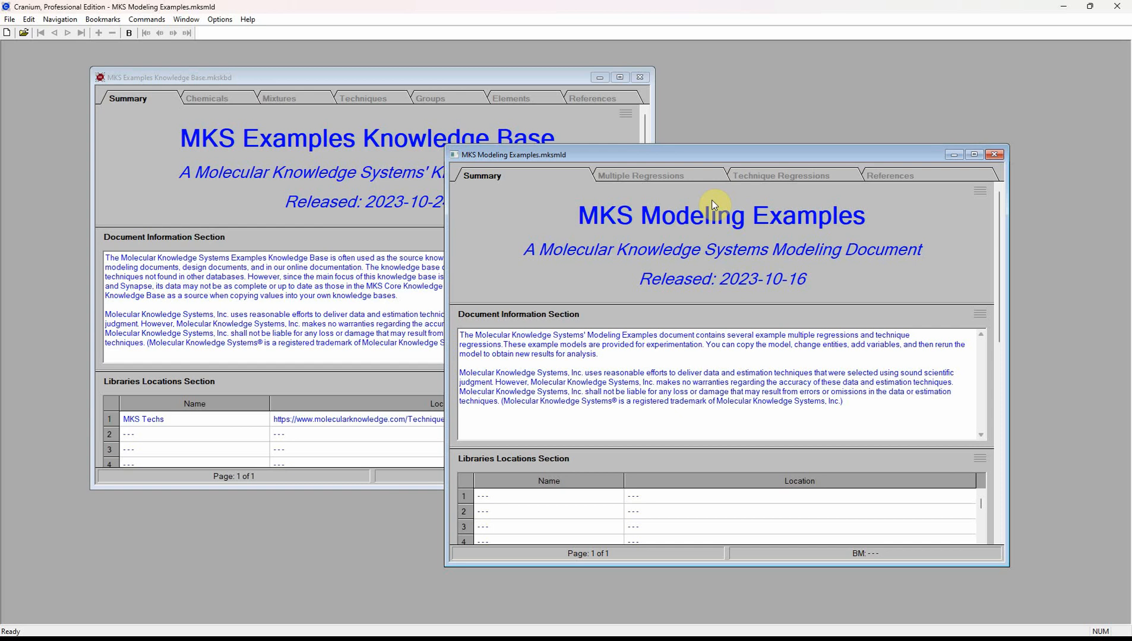
- In the MKS Modeling Examples document, go to Example Multiple Regression to see Geraniol's empty regression values
click(416, 76)
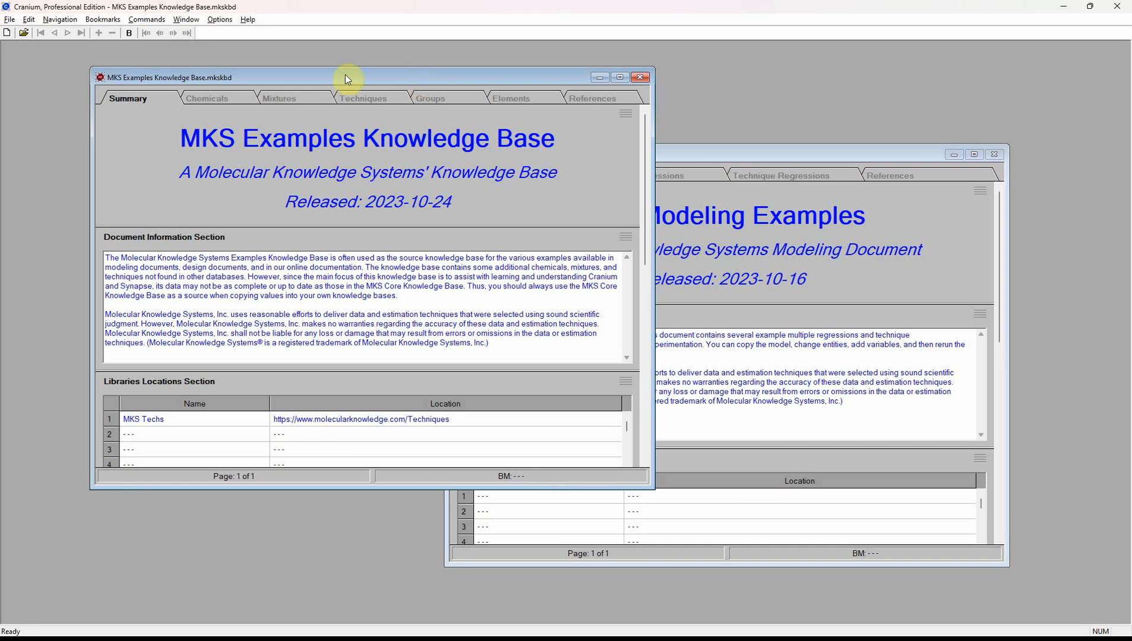
click(675, 154)
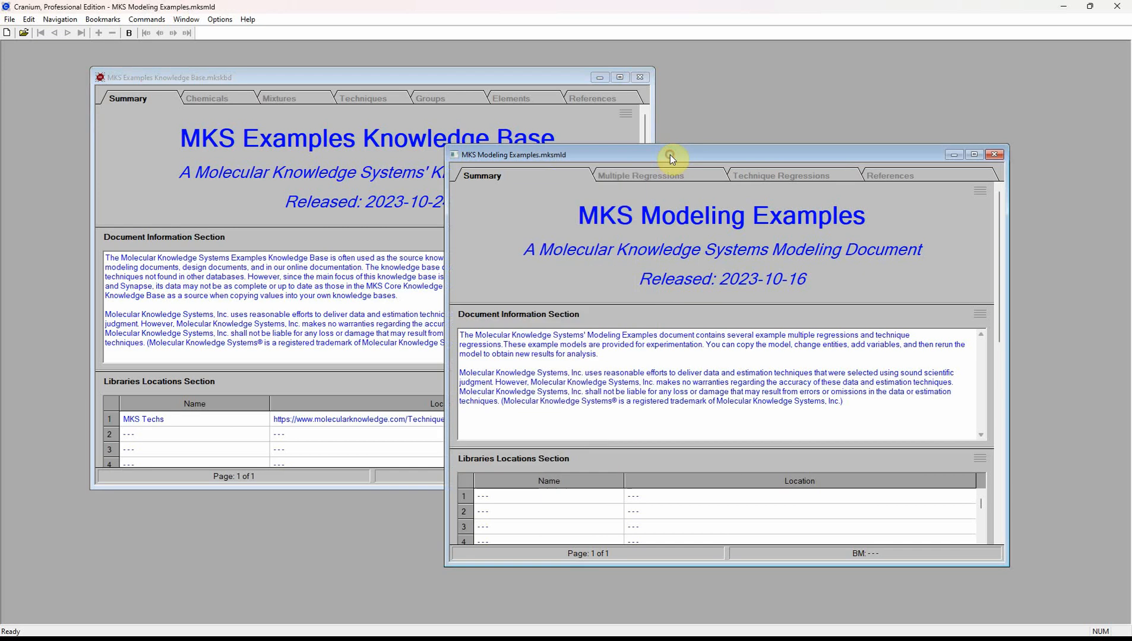
click(667, 178)
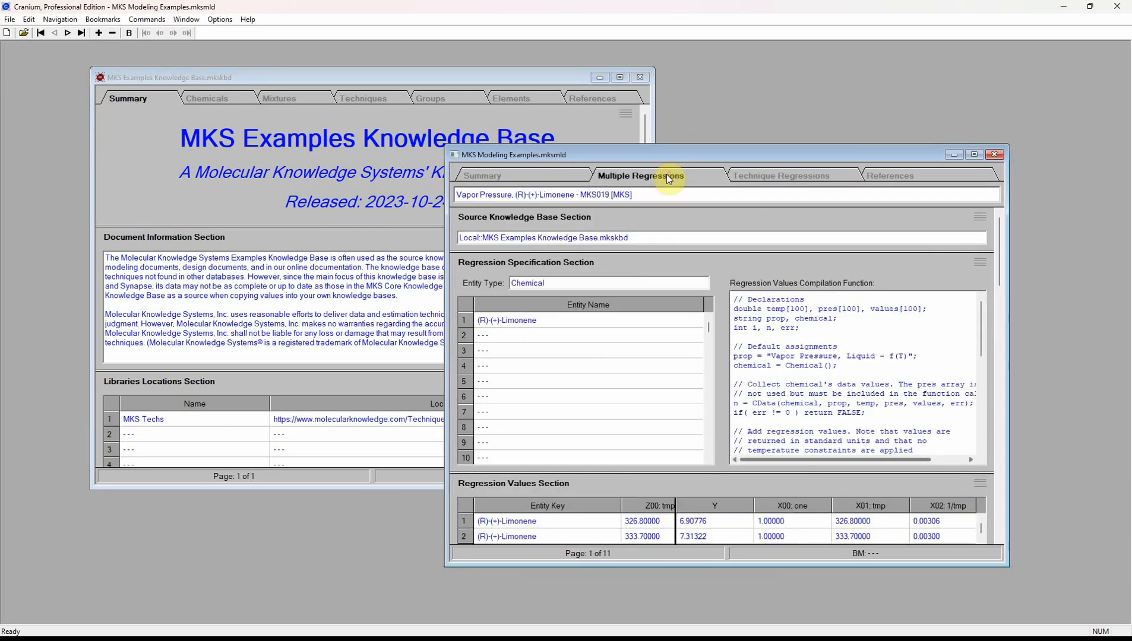
click(62, 20)
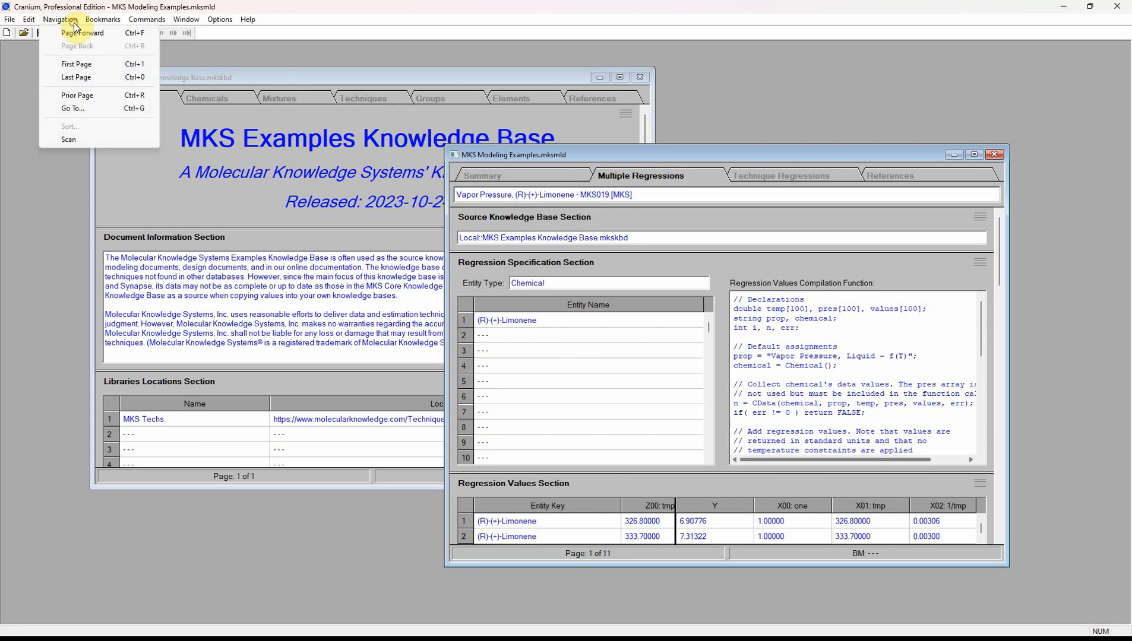
click(73, 109)
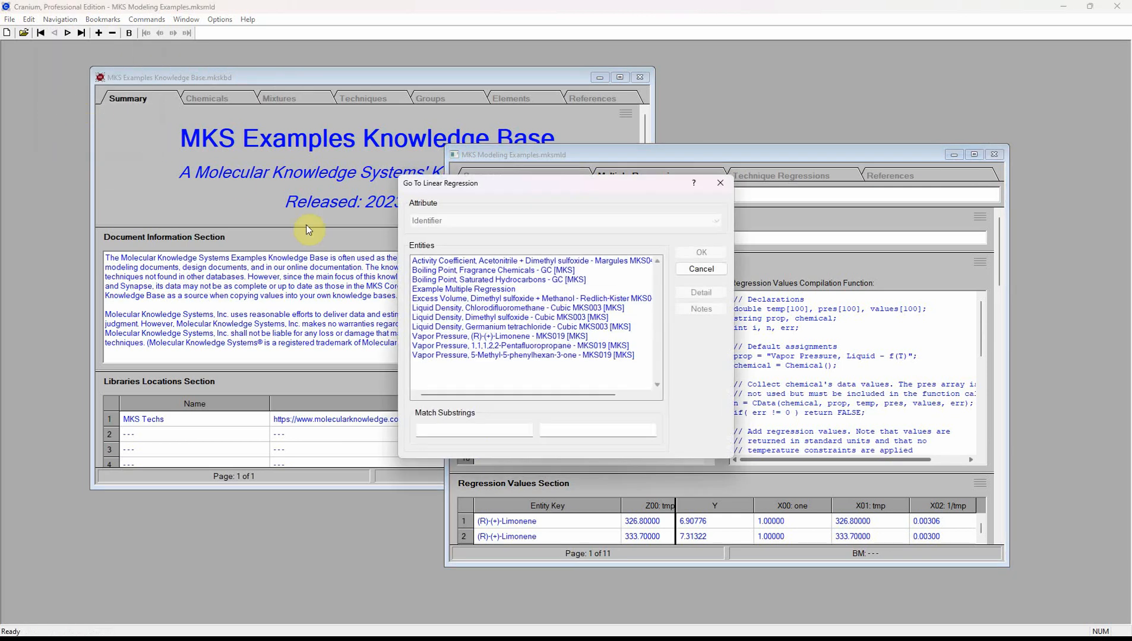
click(450, 291)
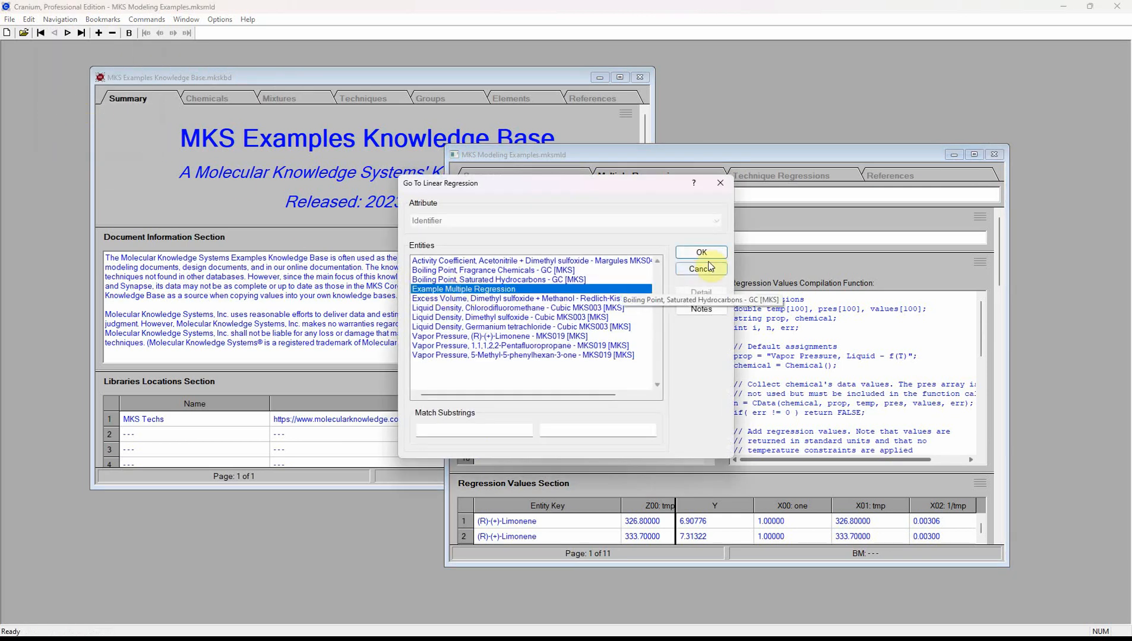
click(701, 253)
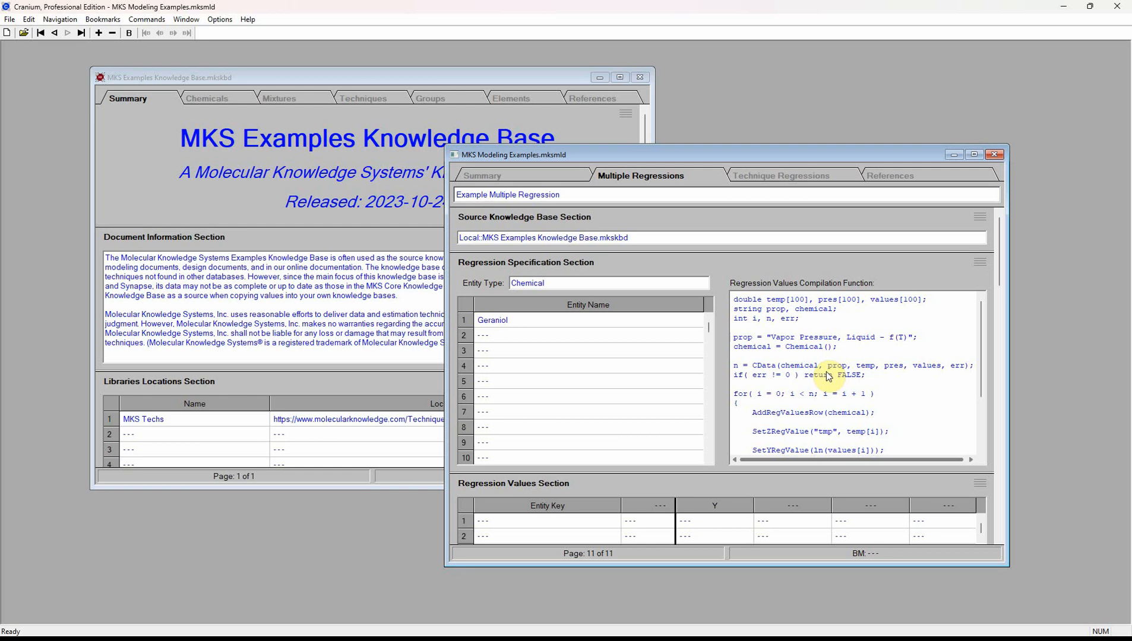
drag(998, 269, 990, 318)
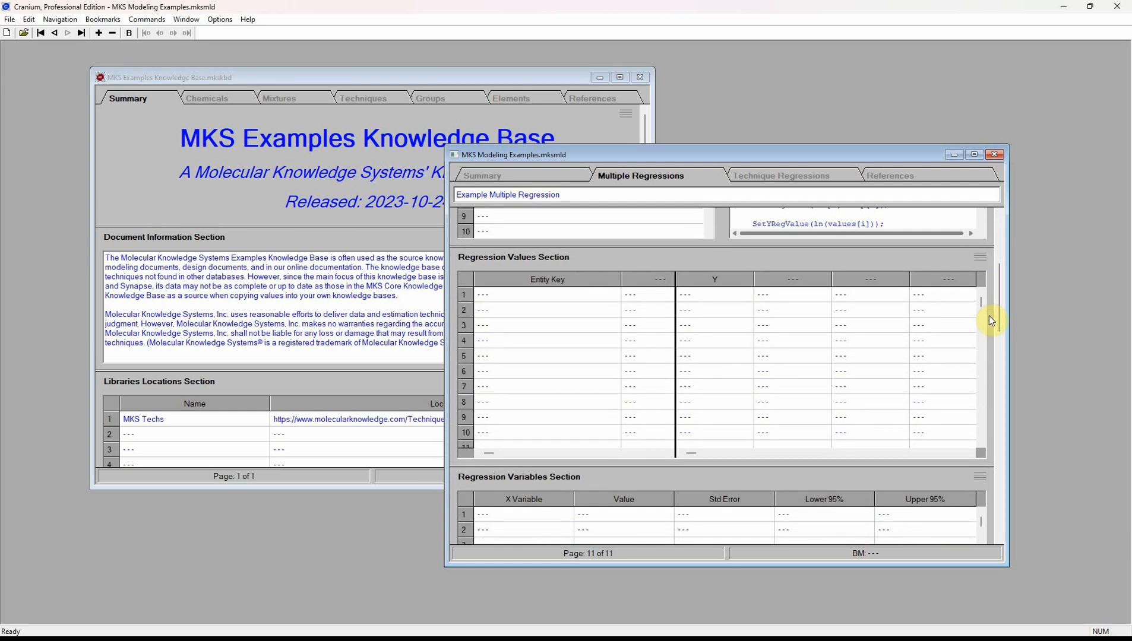
- Compile Geraniol's temperature and vapor pressure data into the Regression Values table and save it
click(162, 23)
click(162, 67)
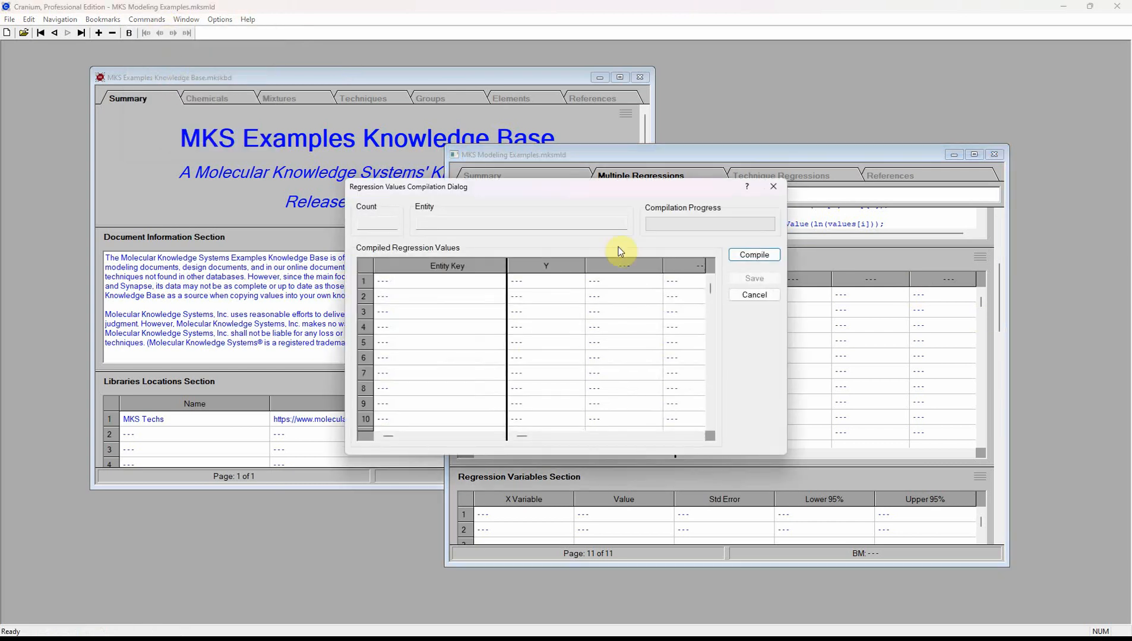
click(750, 254)
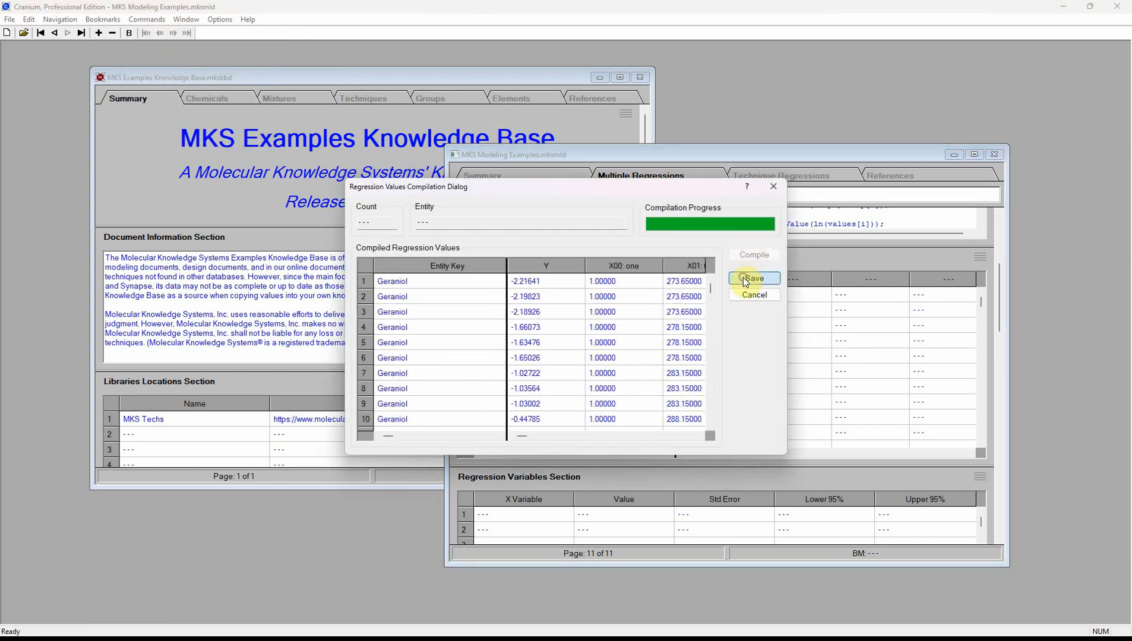
click(753, 279)
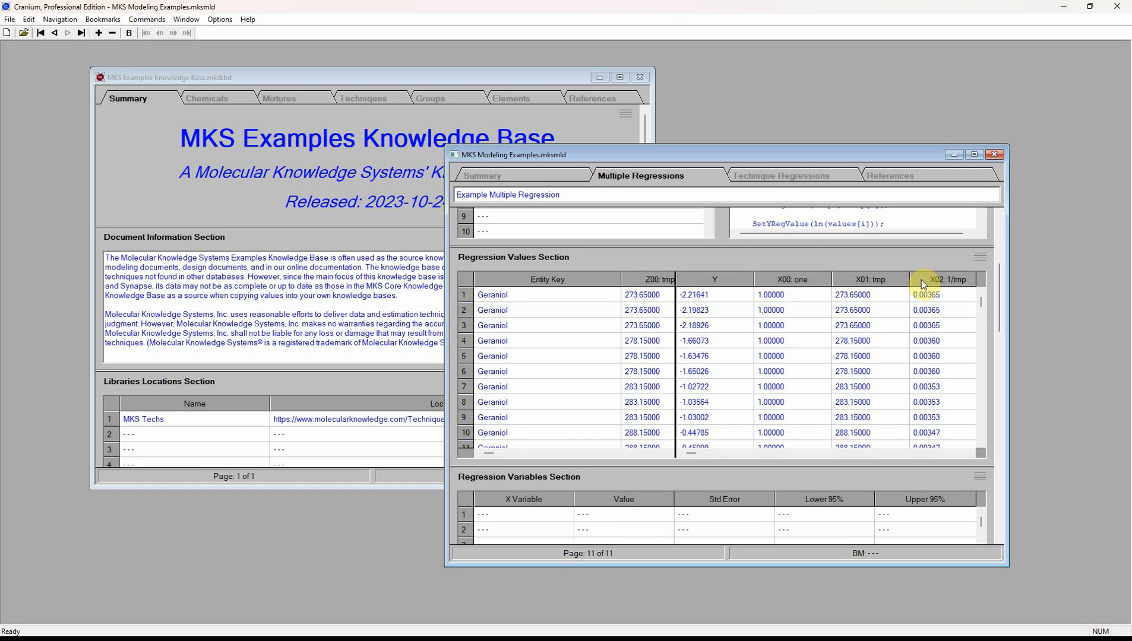
- Regress and save Geraniol coefficients: one 44.63245, tmp -0.02178, 1/tmp -11184.51482 (R-squared 0.99998)
click(152, 19)
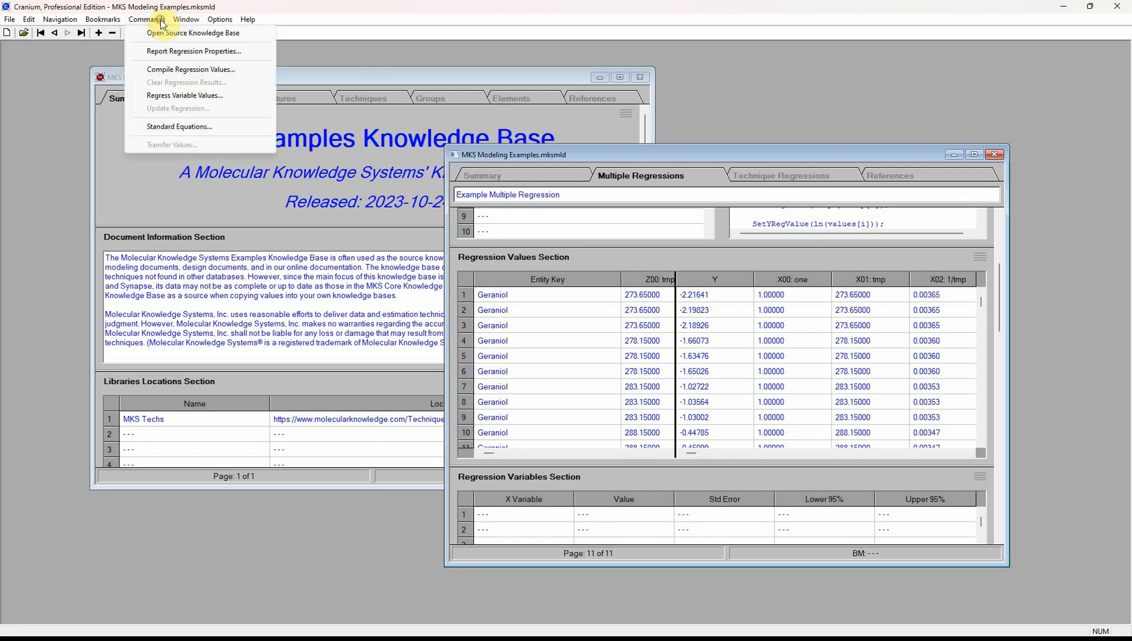
click(178, 96)
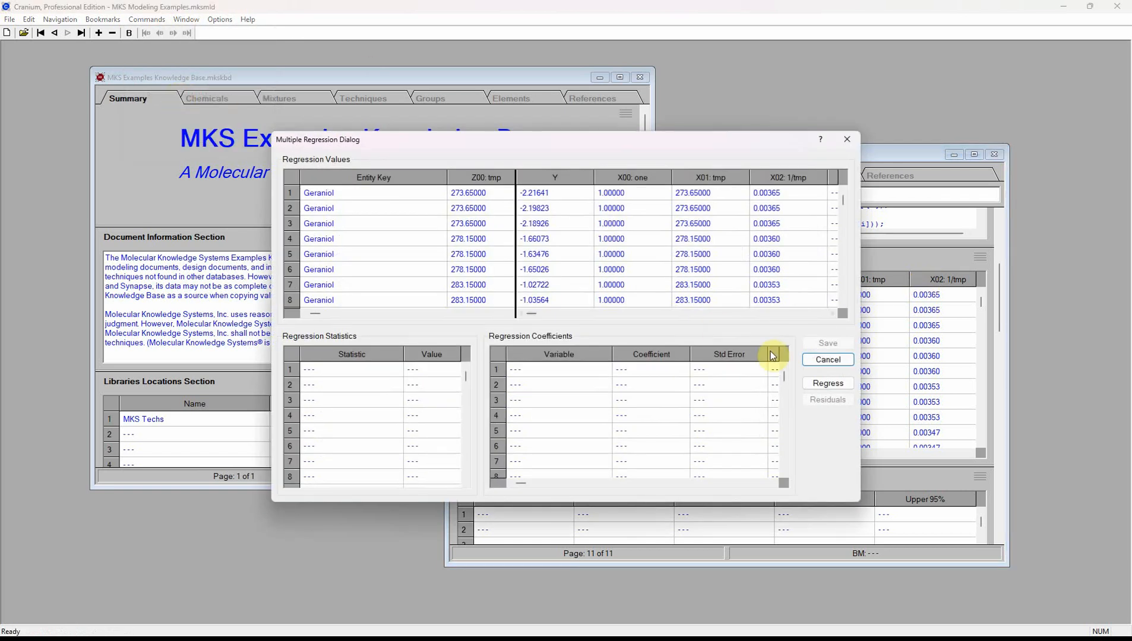
click(828, 383)
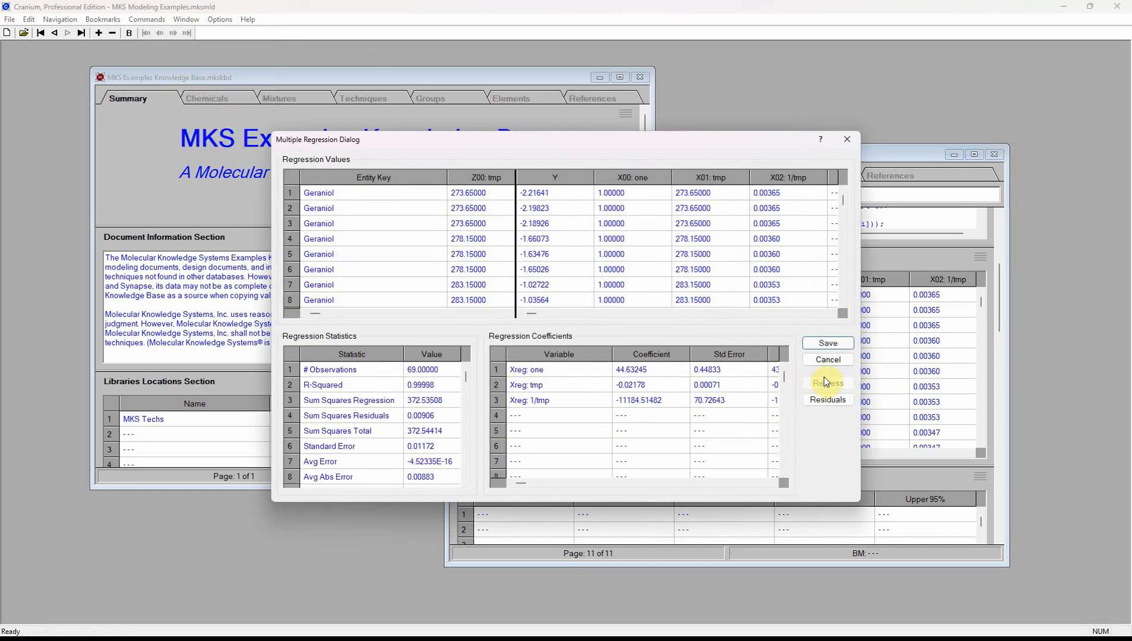
click(829, 343)
drag(998, 310, 993, 362)
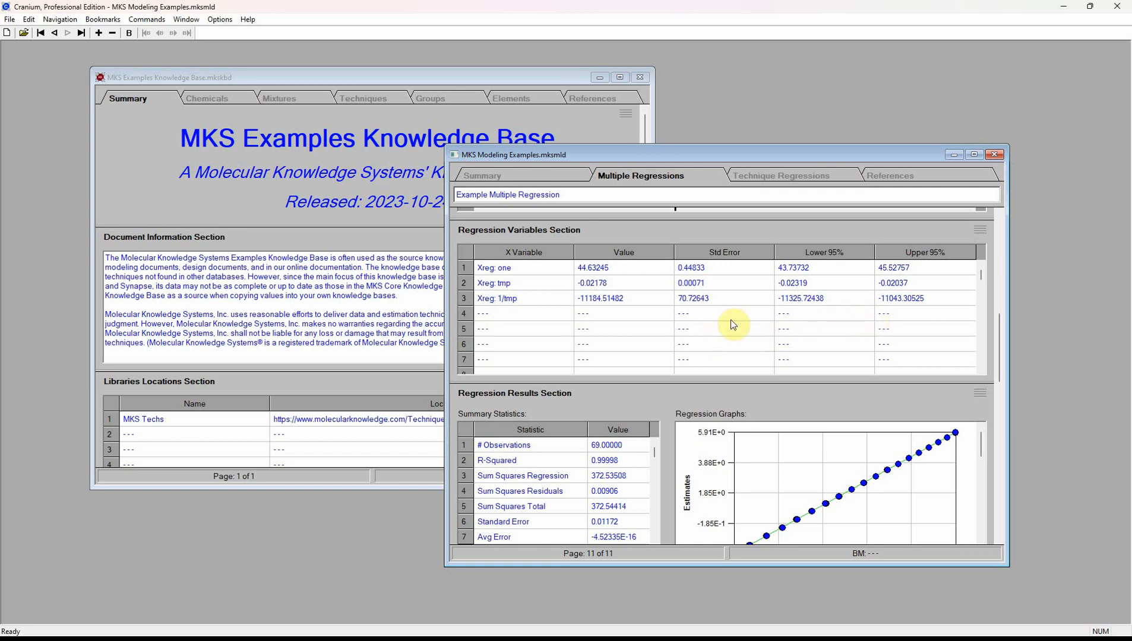
drag(1001, 341, 993, 375)
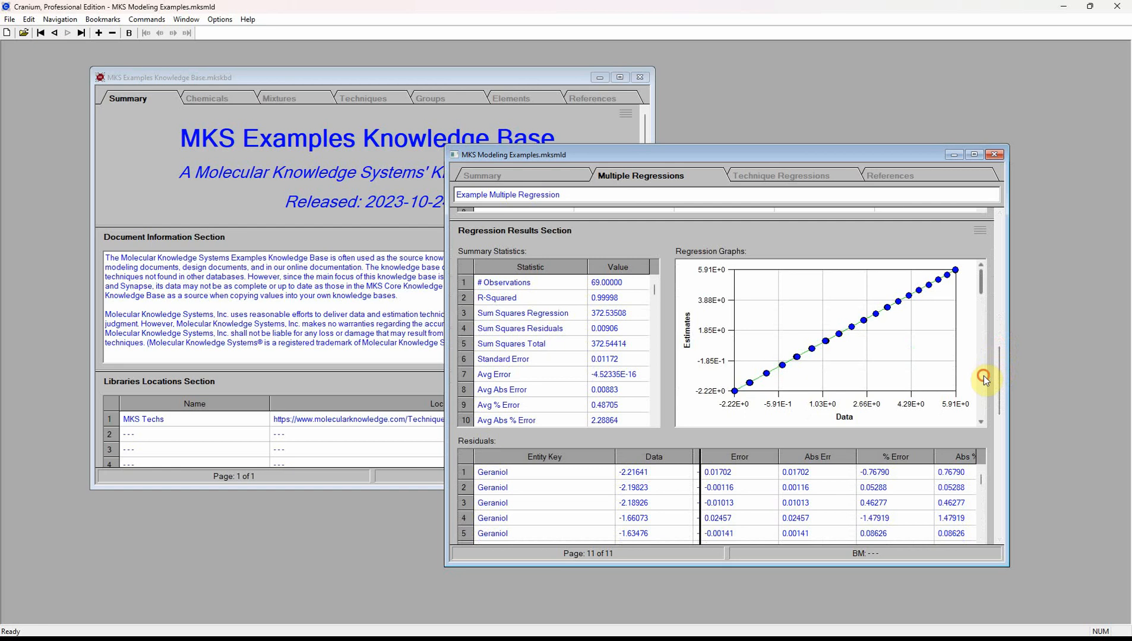
click(984, 377)
click(984, 380)
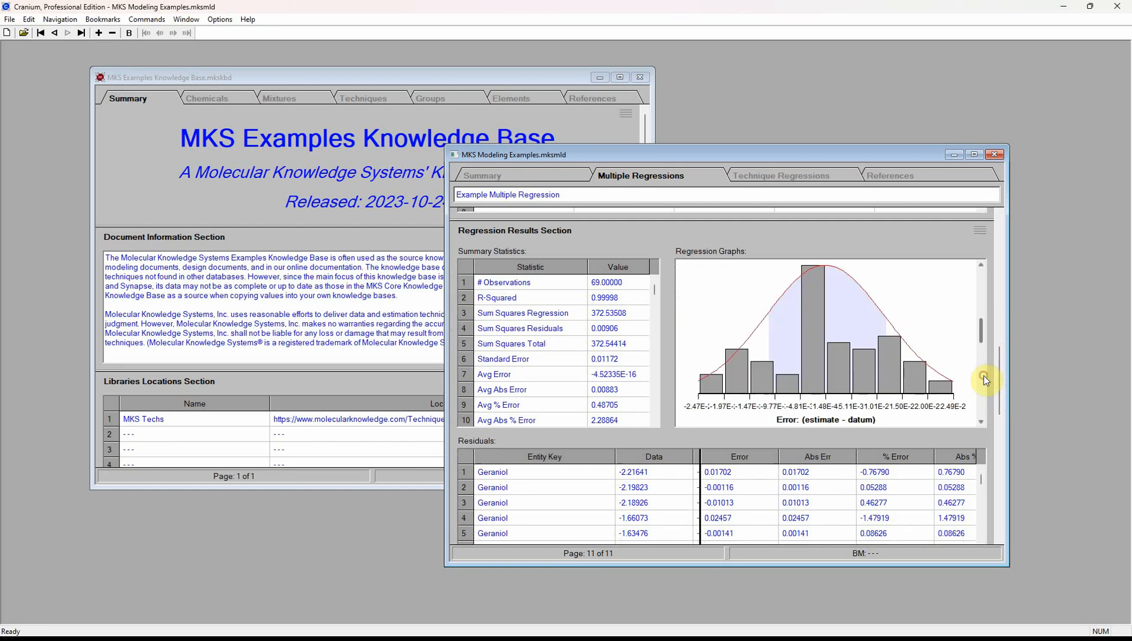
click(979, 286)
click(980, 284)
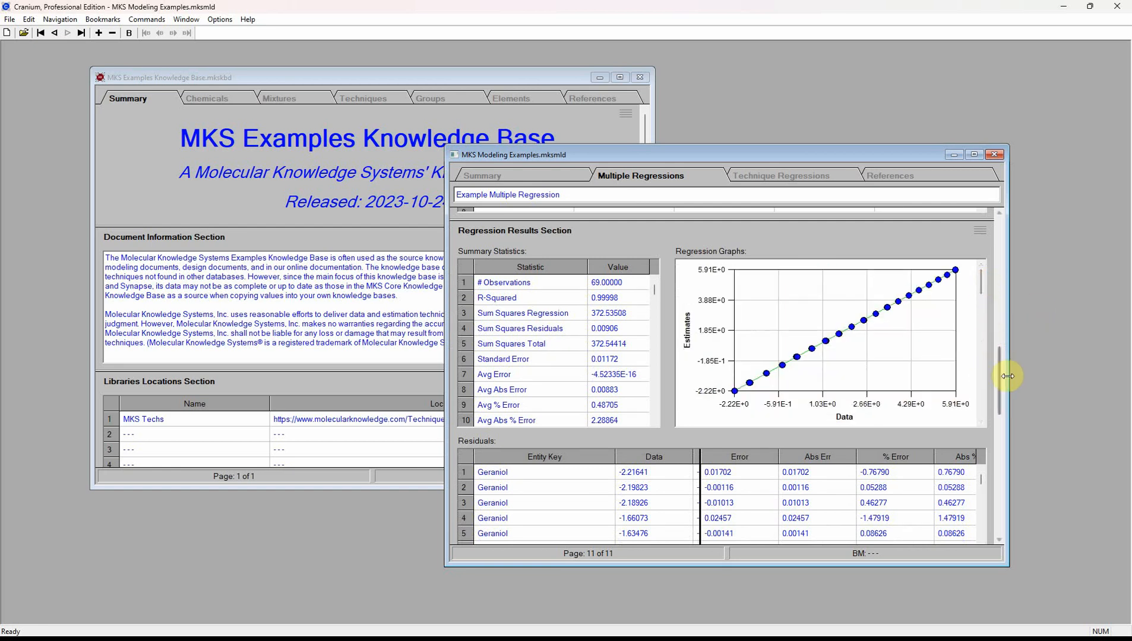
drag(1001, 388, 1012, 349)
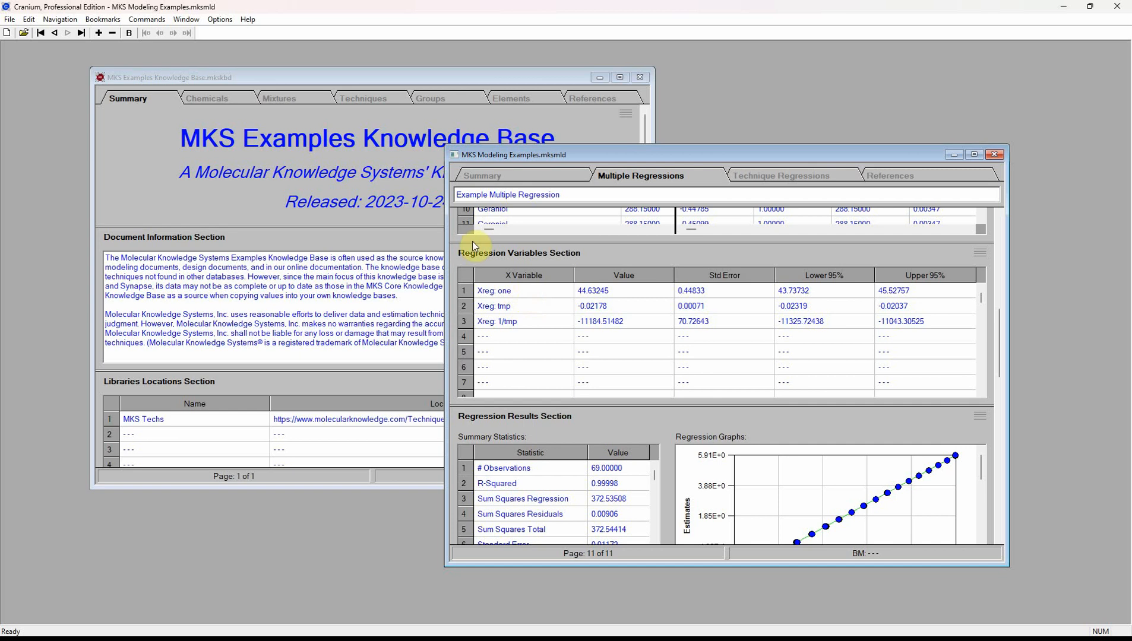
- Find the Pvp,l (T): MKS Equation 019 technique in the knowledge base by filtering on '019'
click(369, 74)
click(363, 97)
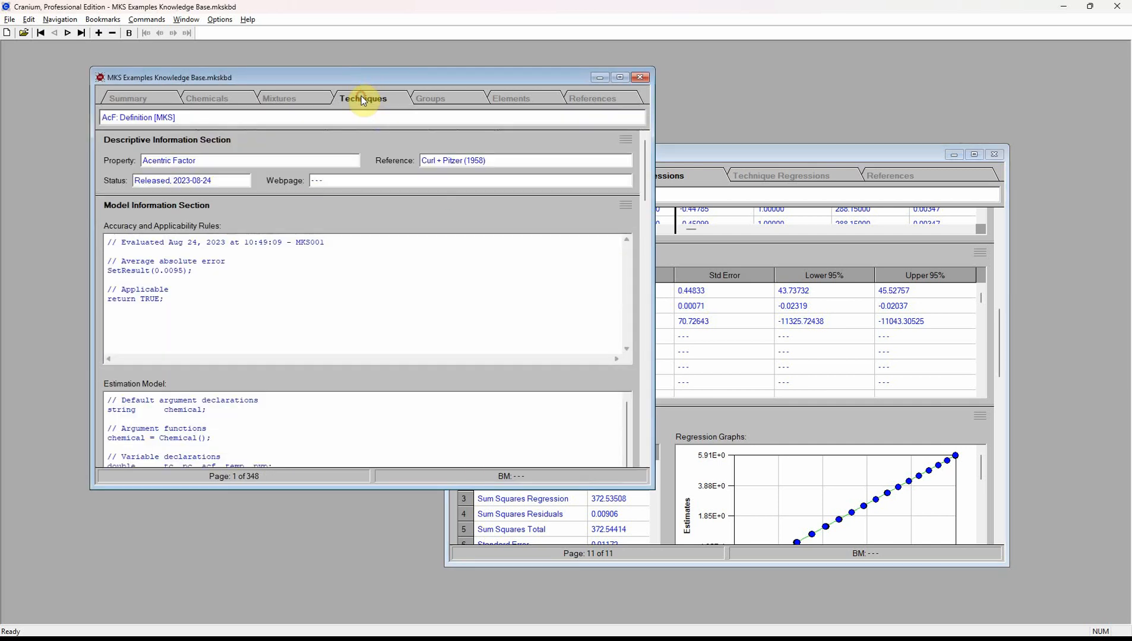
click(60, 19)
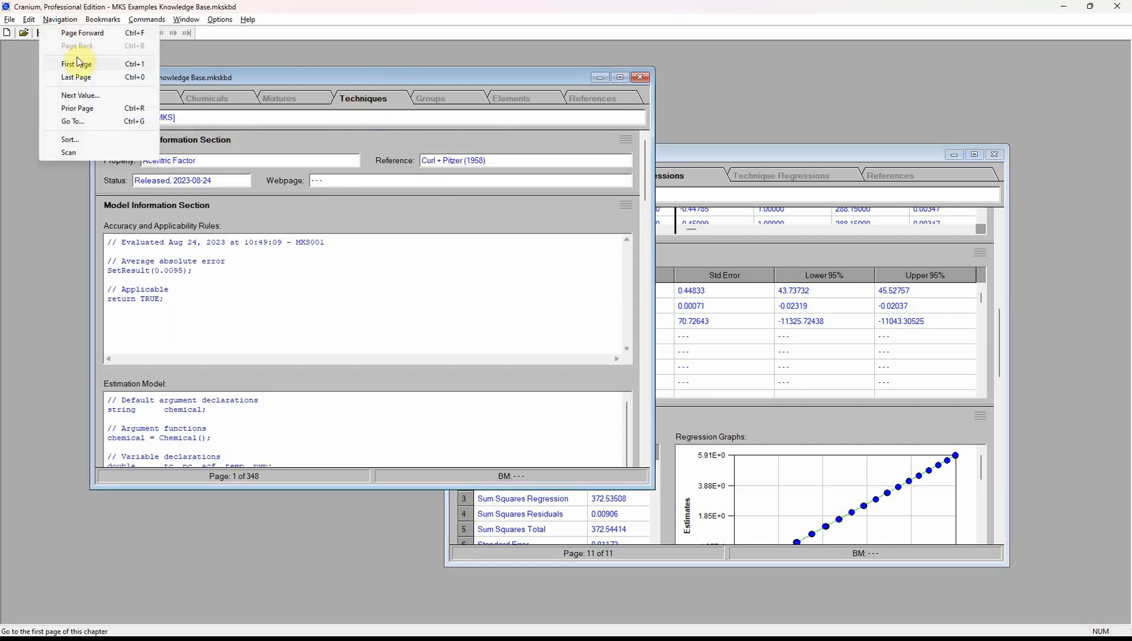
click(73, 122)
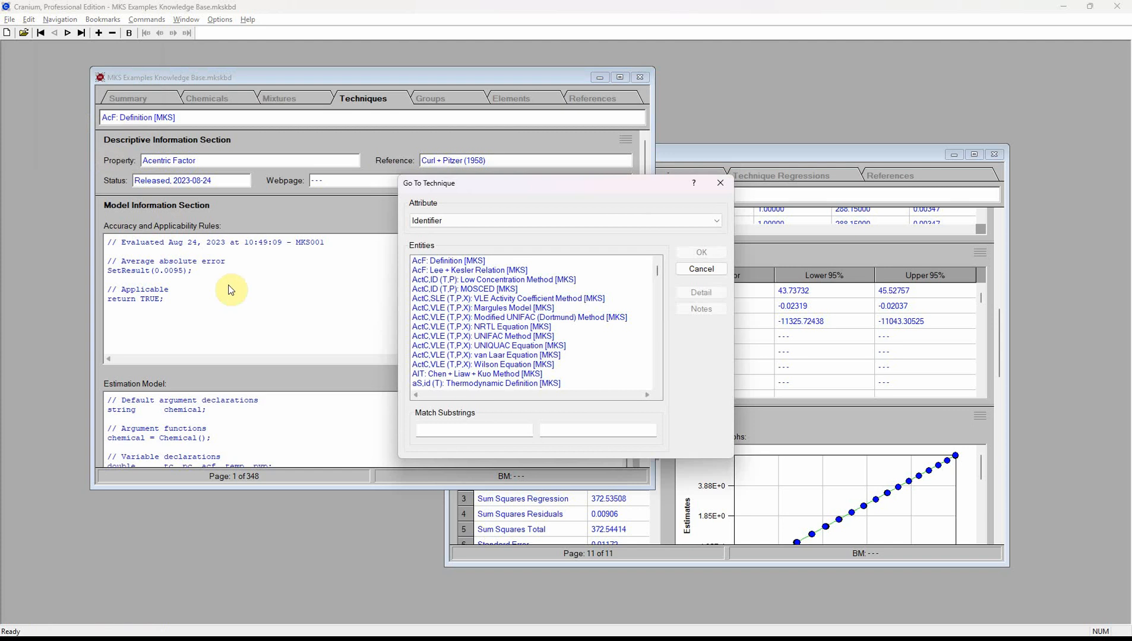
click(429, 430)
text(01)
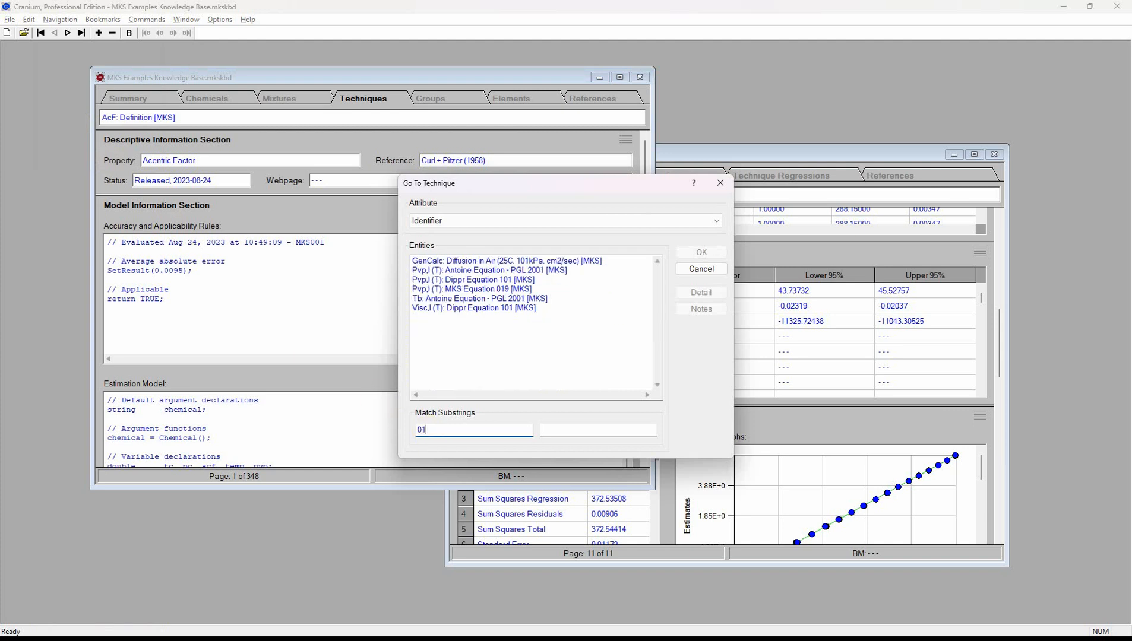
text(9)
click(468, 261)
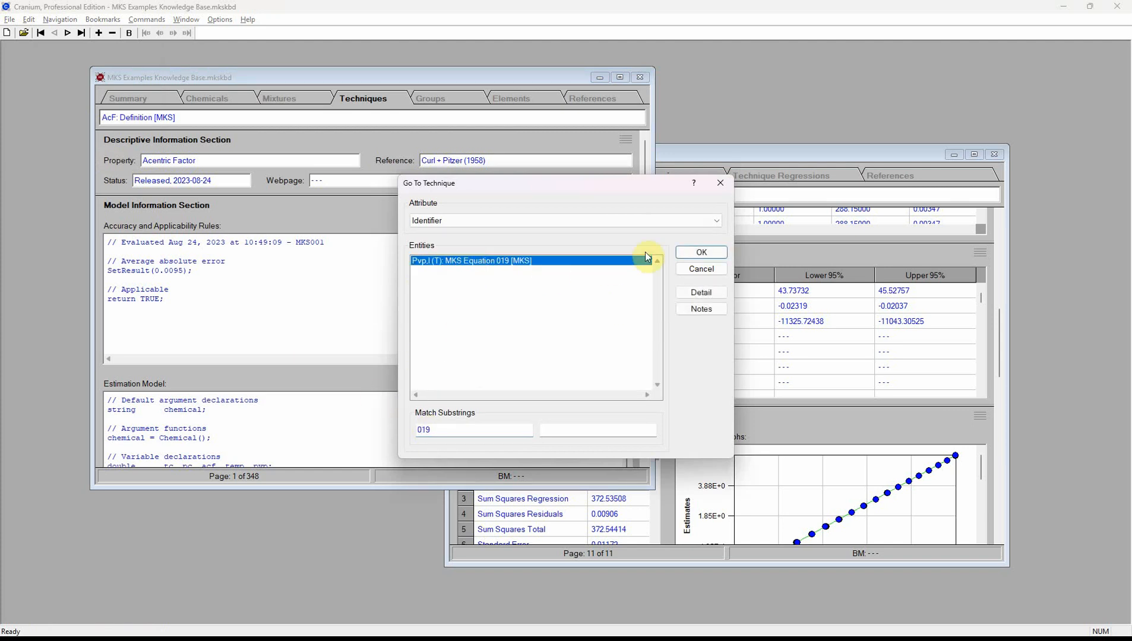
click(686, 252)
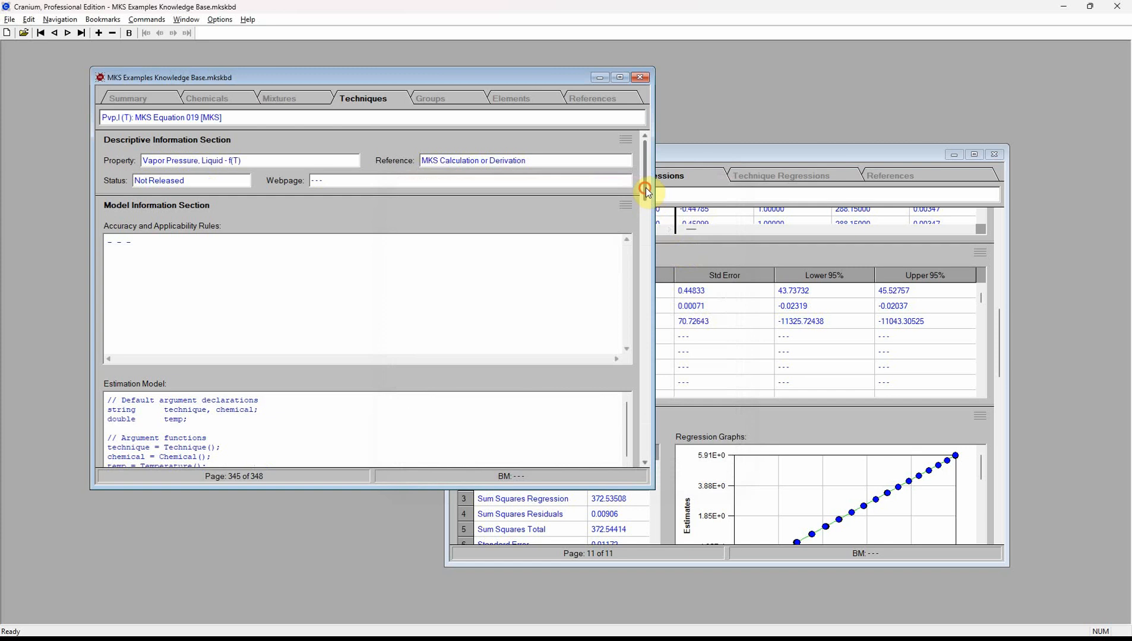
drag(646, 190, 630, 301)
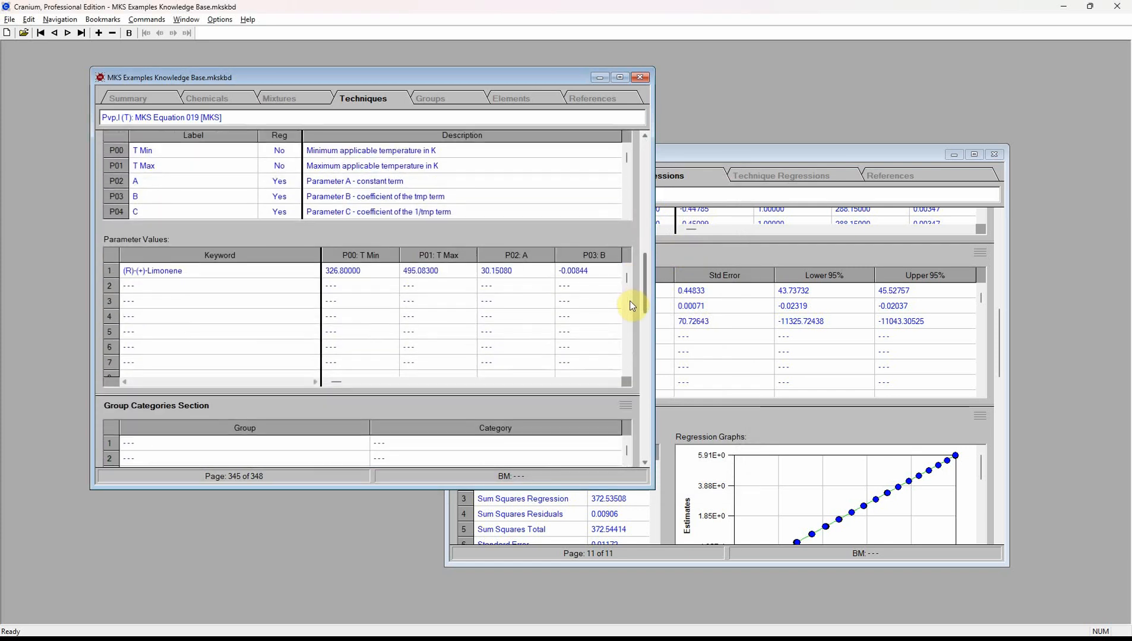
click(725, 157)
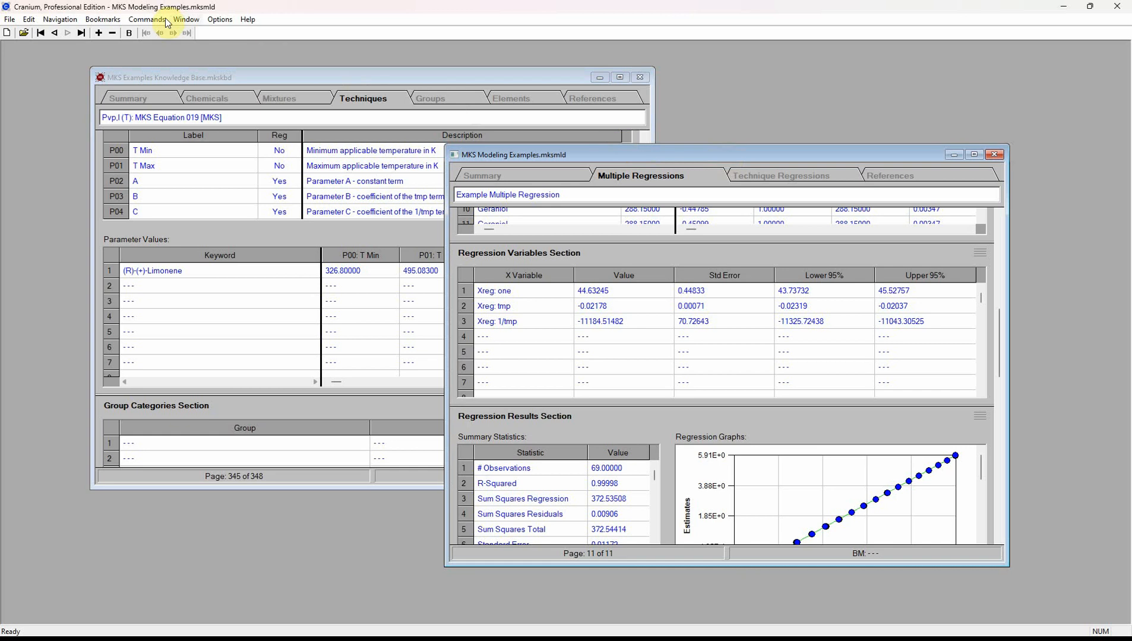
- Transfer Geraniol's coefficients into MKS Equation 019's parameters (A 44.63245, B -0.02178) in the knowledge base
click(142, 19)
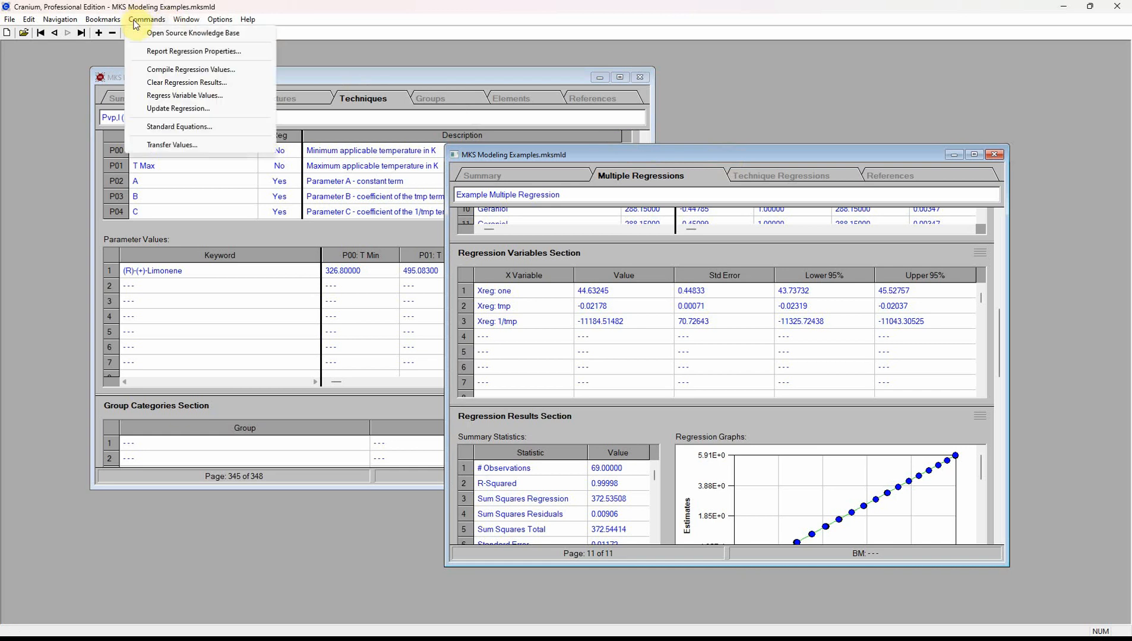
click(172, 145)
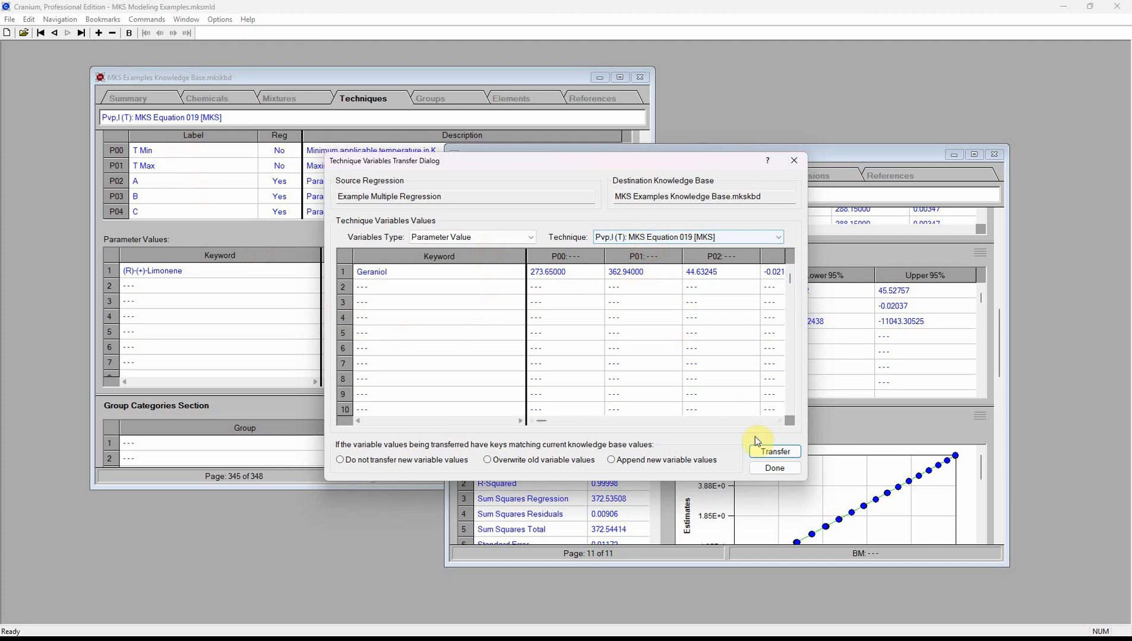
click(773, 452)
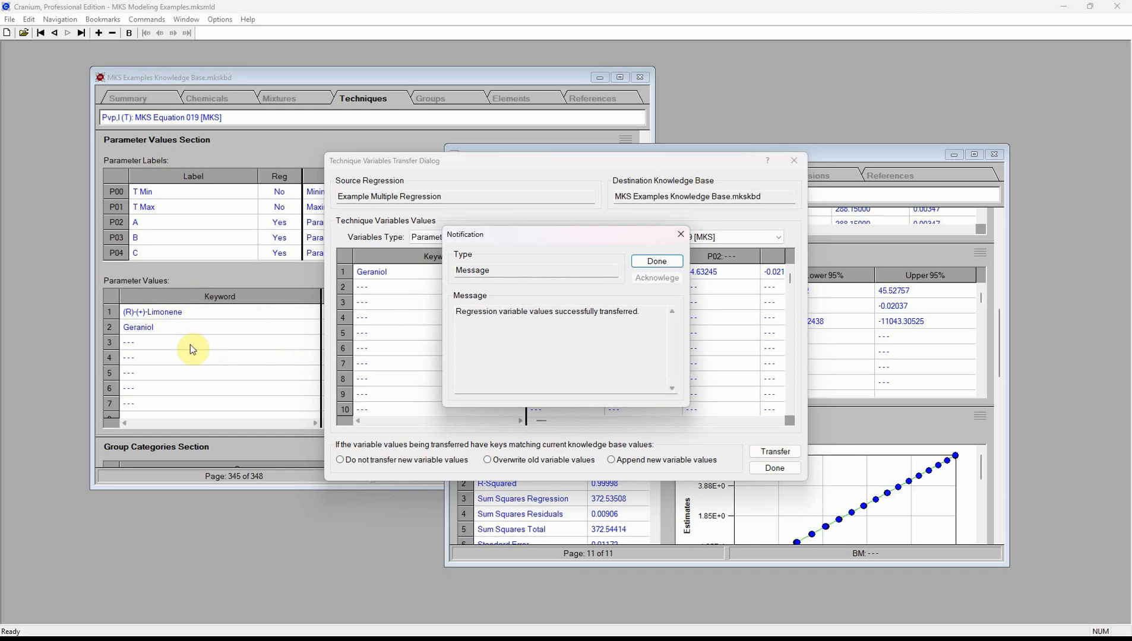
click(664, 262)
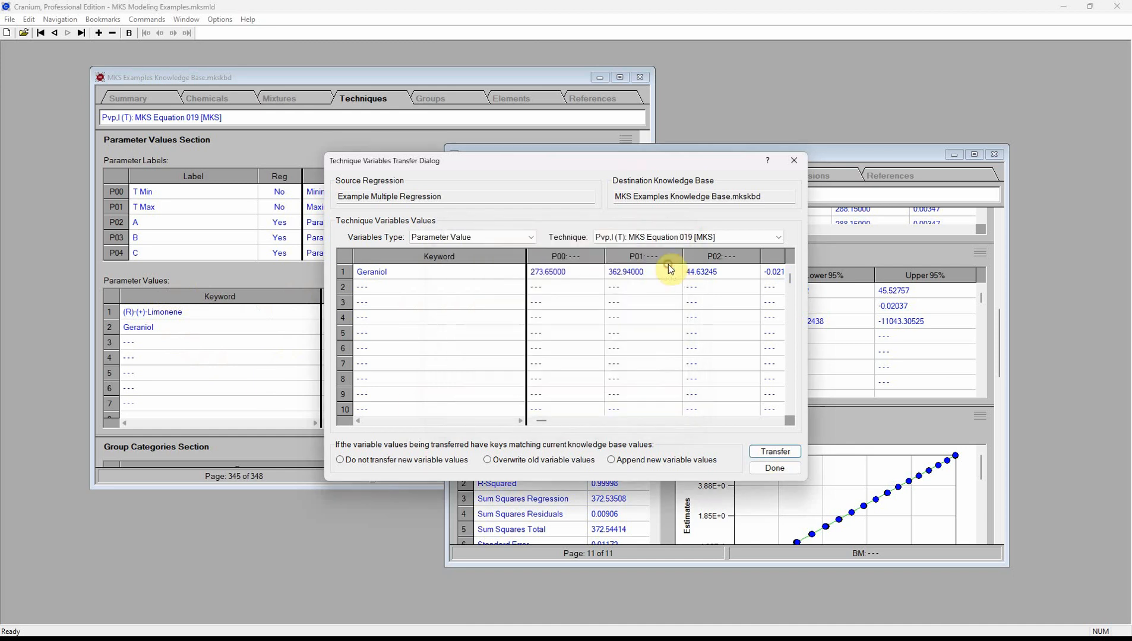
click(774, 468)
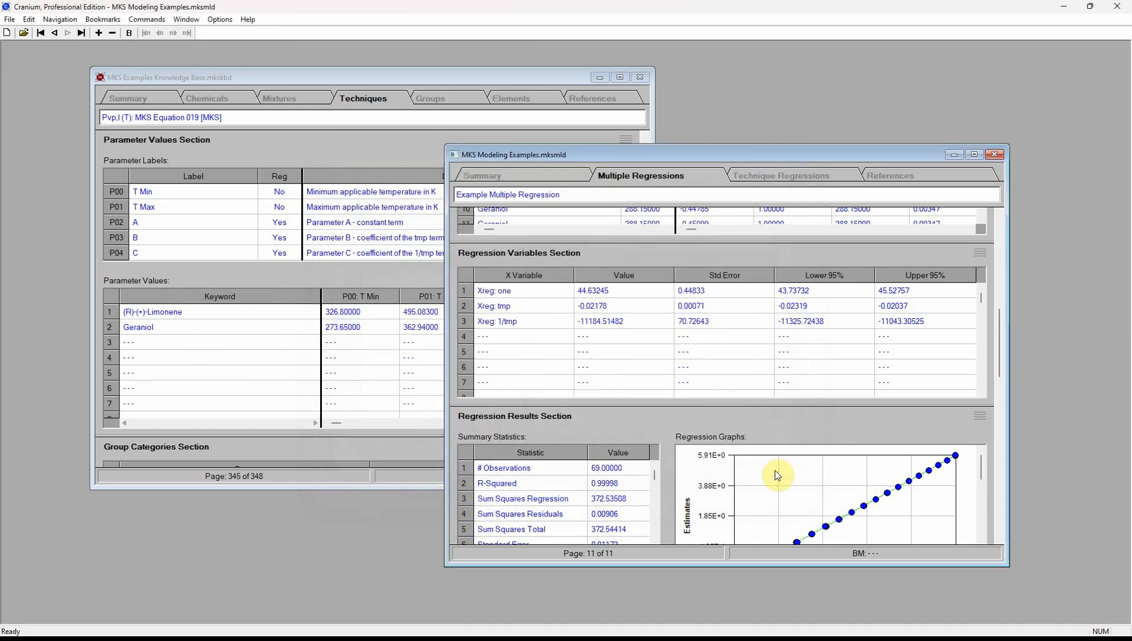
click(348, 85)
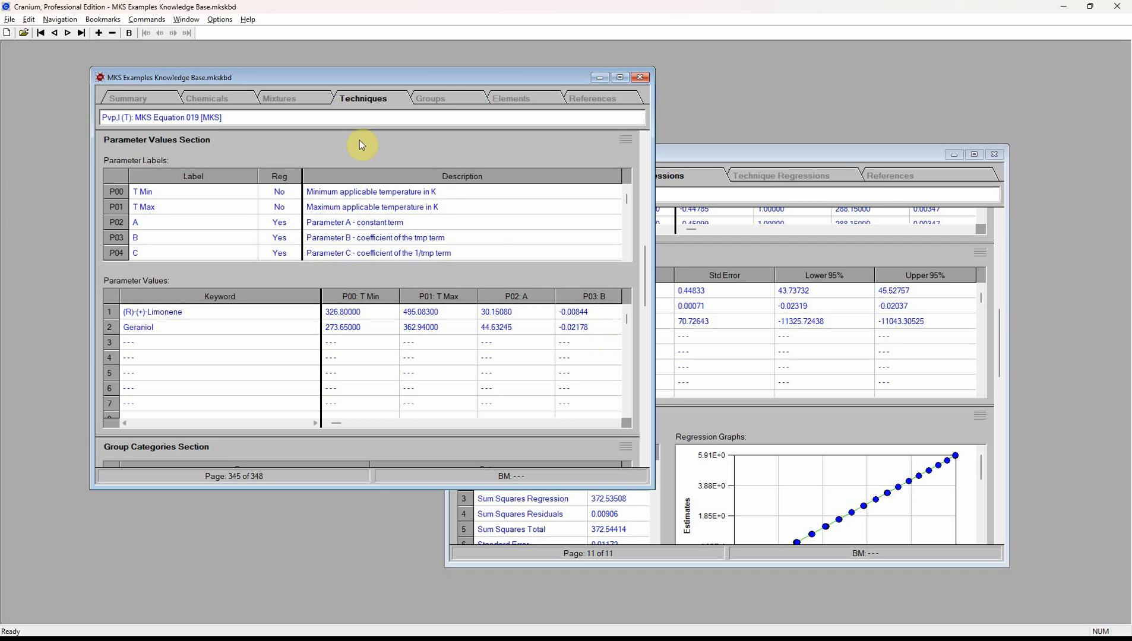
- Go to Geraniol's chemical page in the knowledge base by filtering chemicals with 'ger'
click(209, 100)
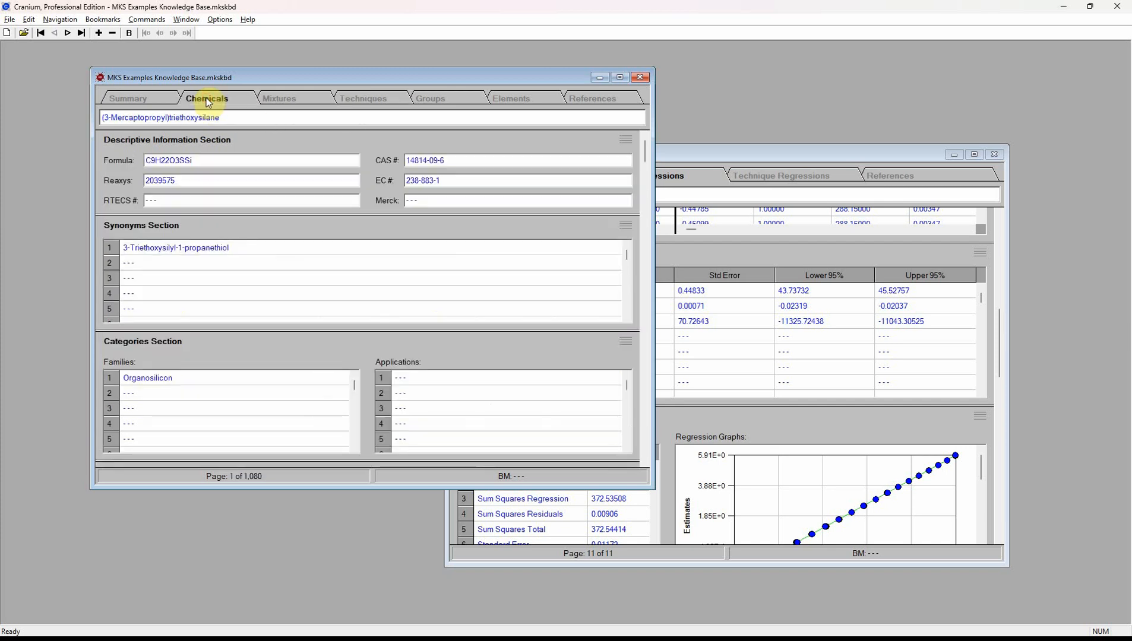
click(52, 19)
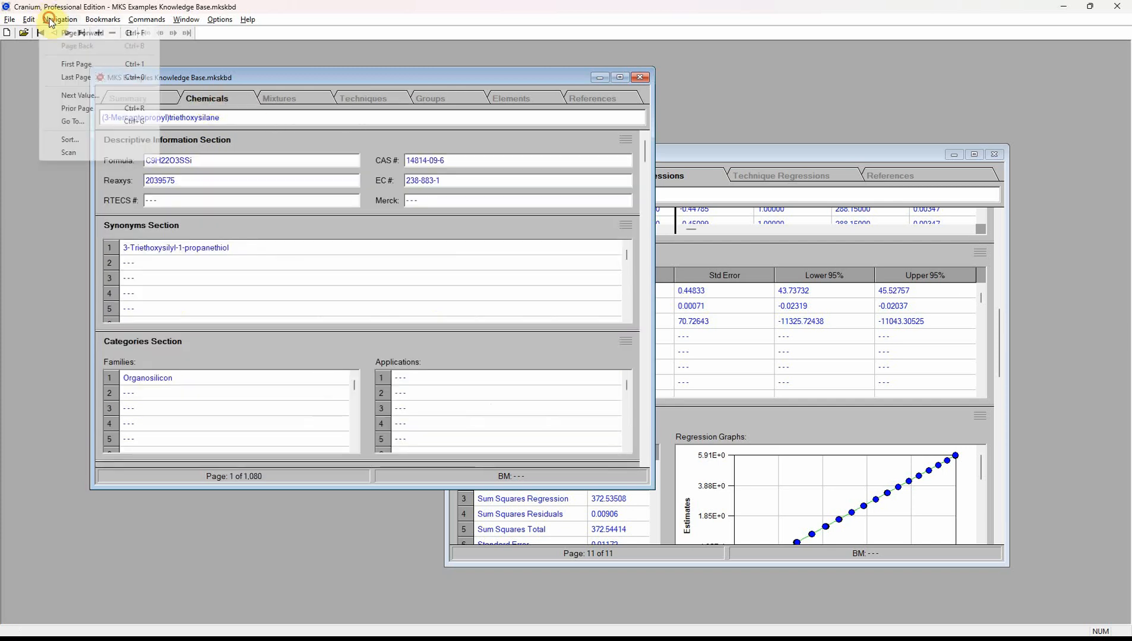
click(75, 121)
click(498, 431)
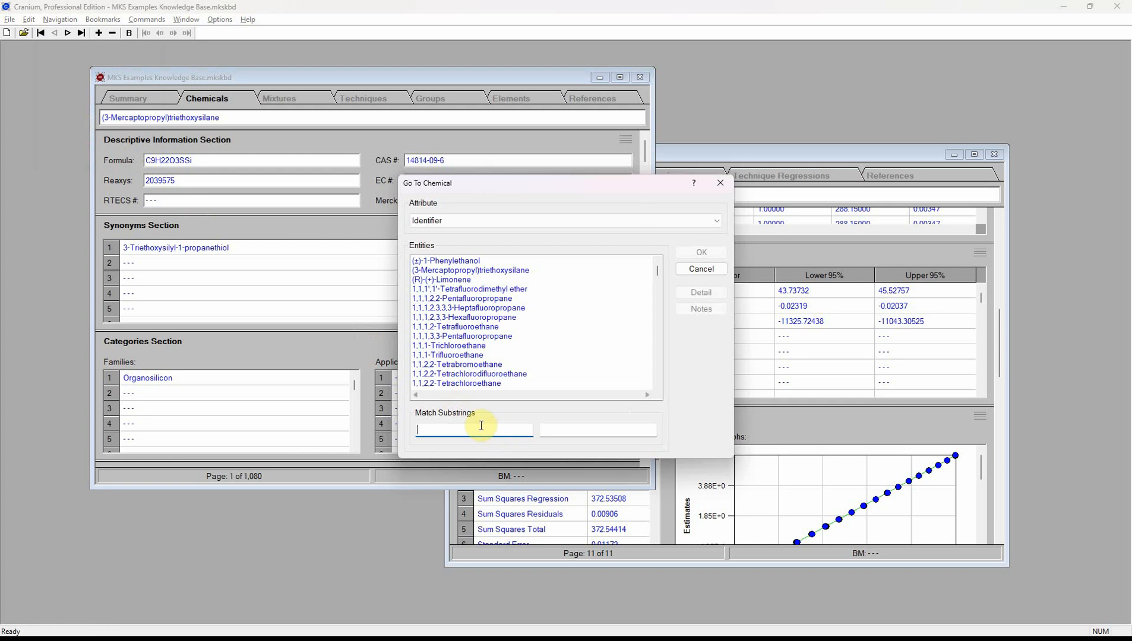
text(ger)
click(473, 261)
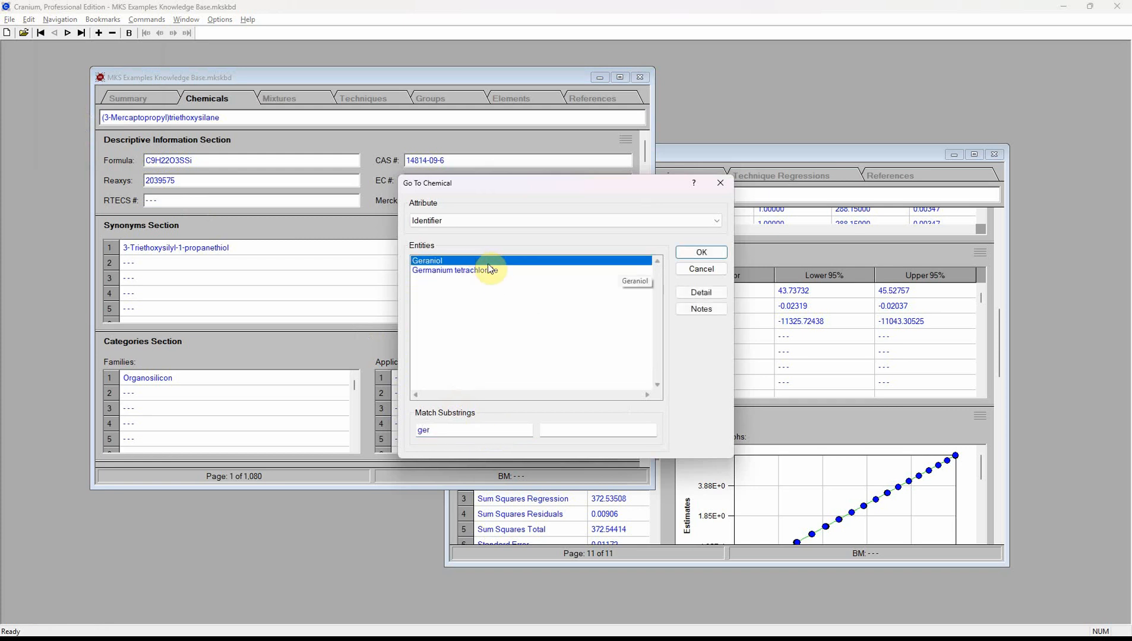
click(700, 252)
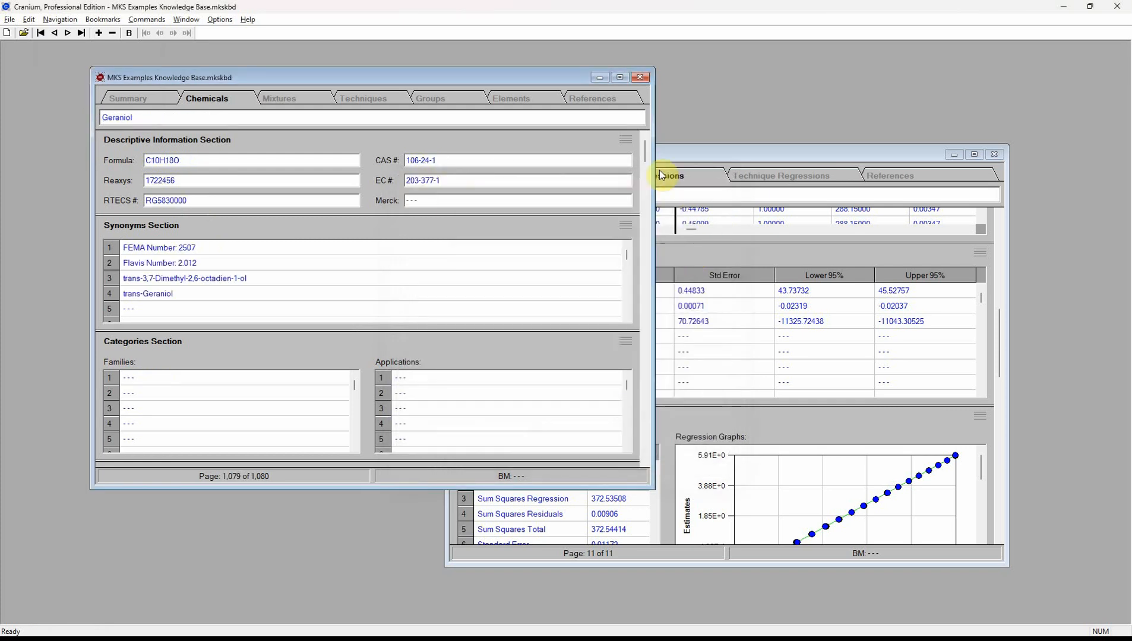
drag(647, 158, 638, 249)
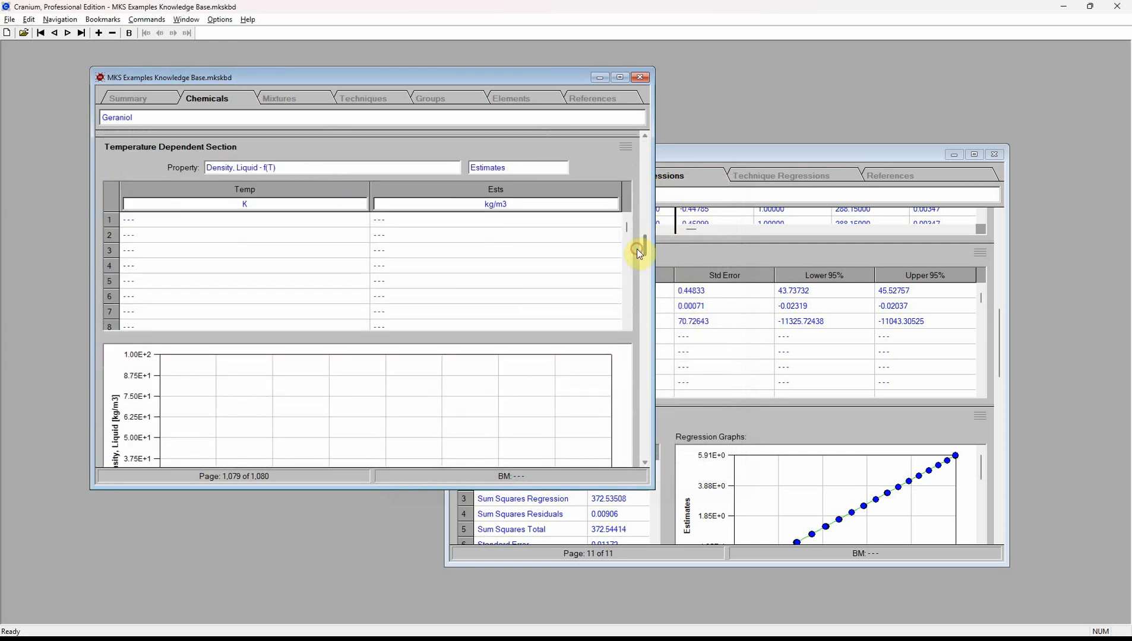
- Set the temperature-dependent property to Vapor Pressure, Liquid - f(T) estimates
click(422, 169)
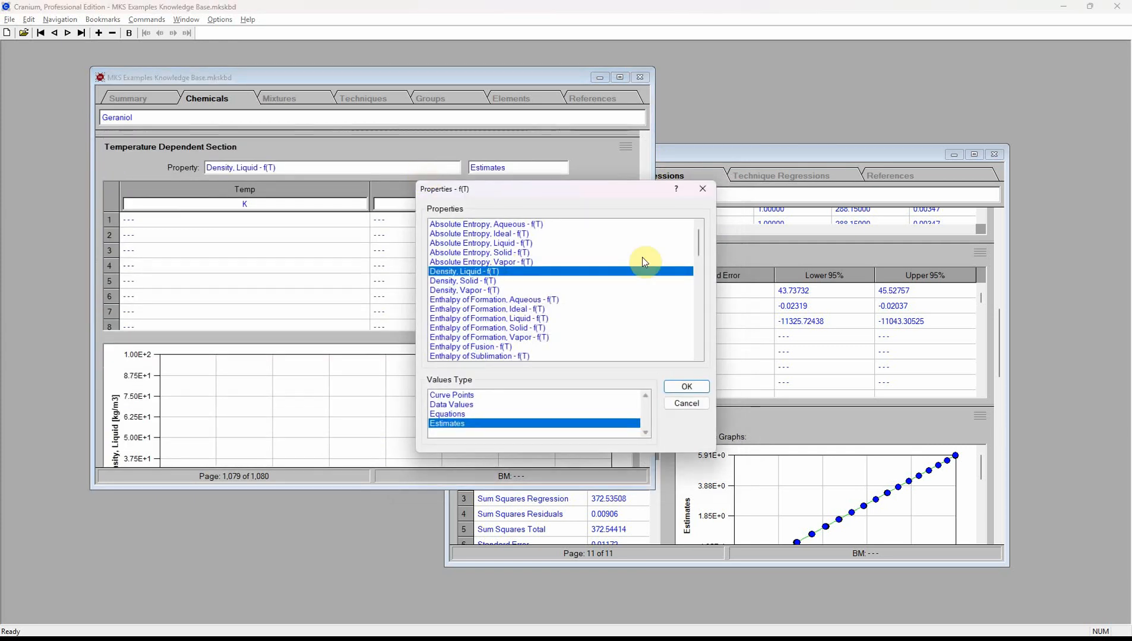
drag(697, 251, 700, 349)
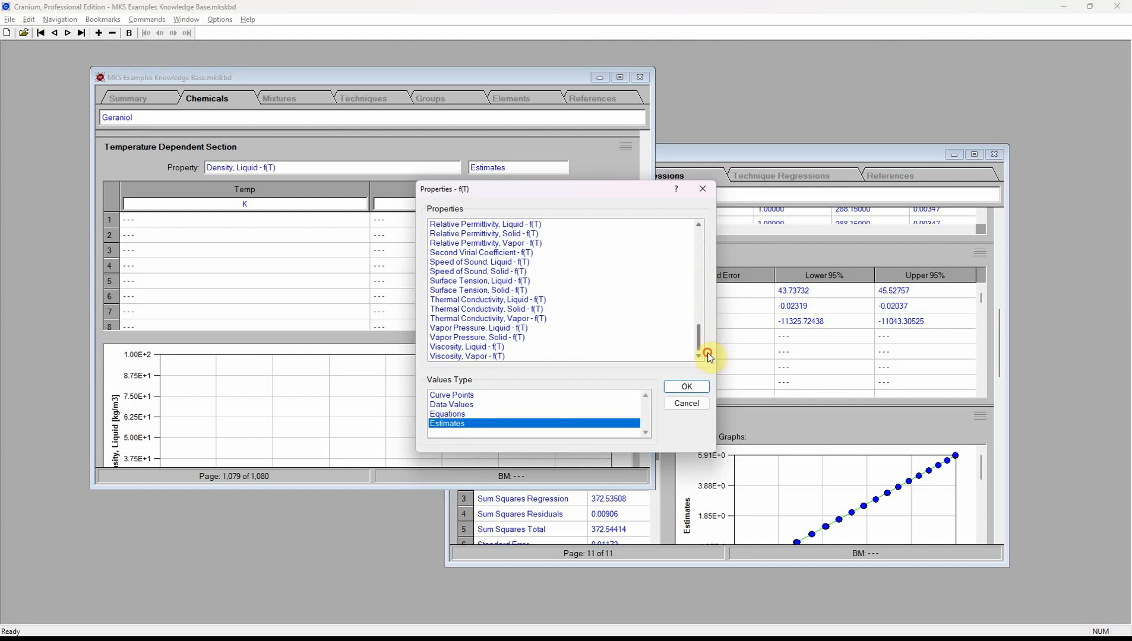
click(524, 329)
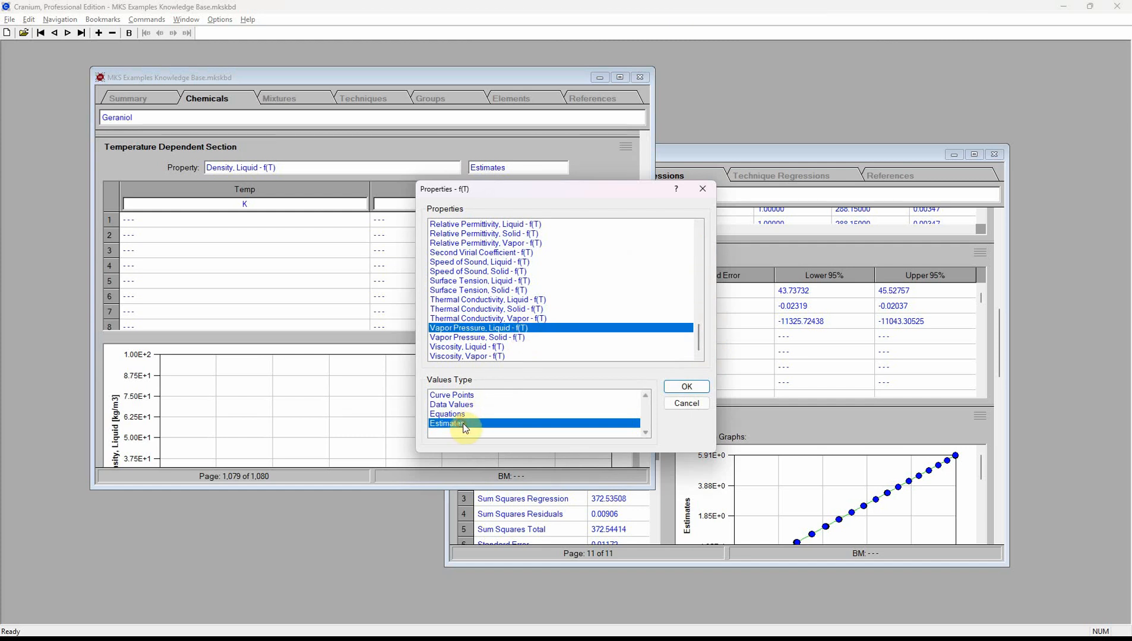
click(686, 387)
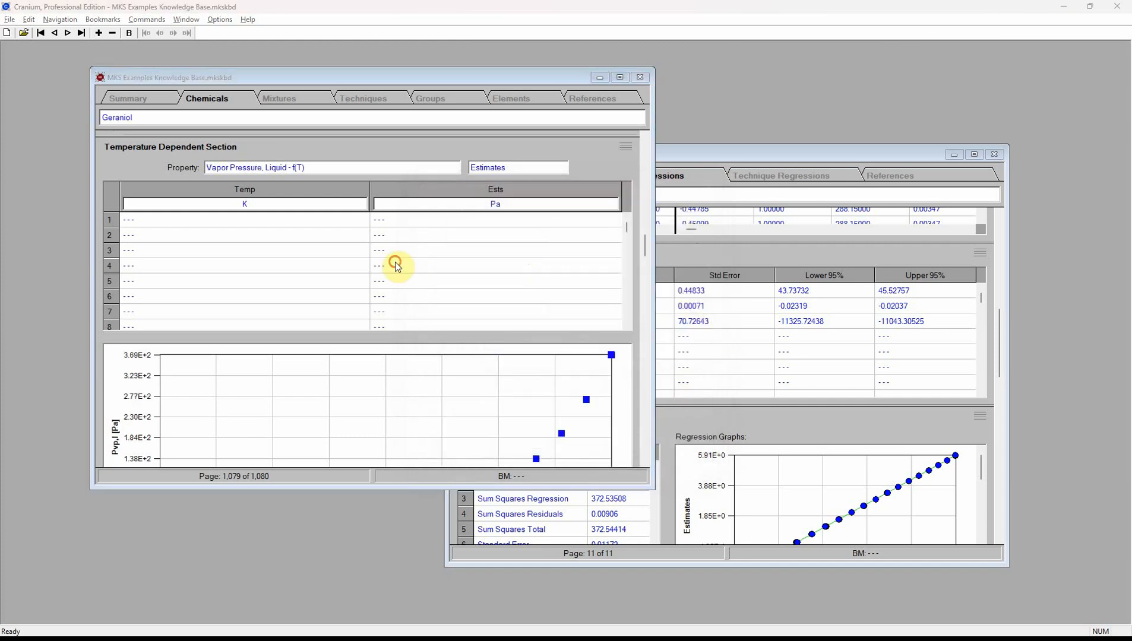
- Fill Geraniol's vapor pressure table with a 24-row temperature series from 270 to 370 K and save
double_click(392, 262)
drag(399, 264, 450, 336)
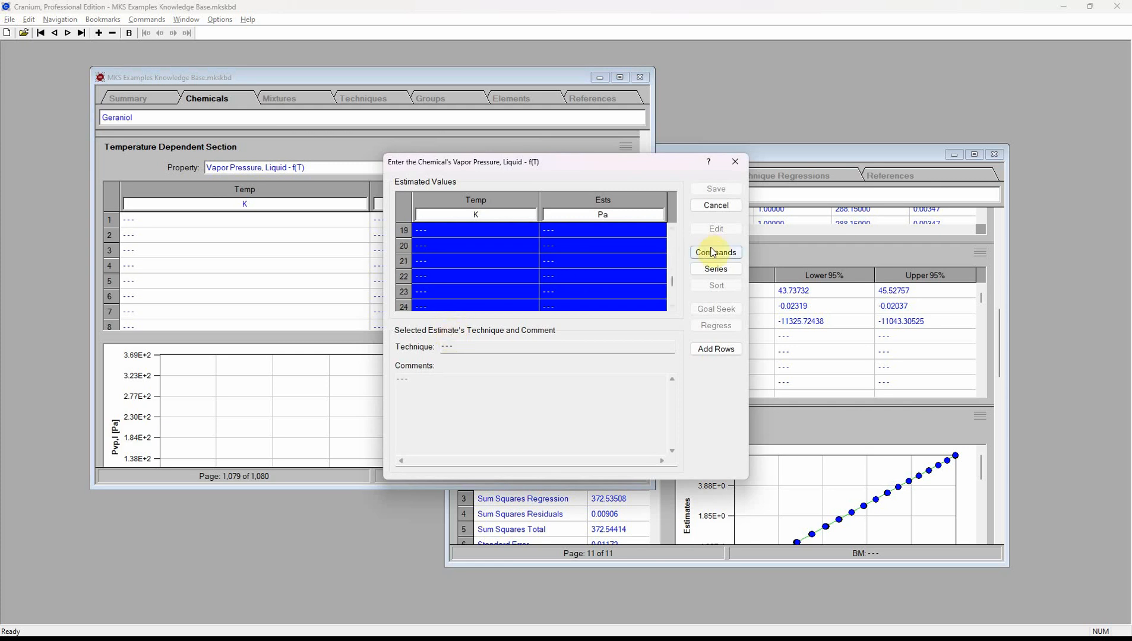
click(715, 267)
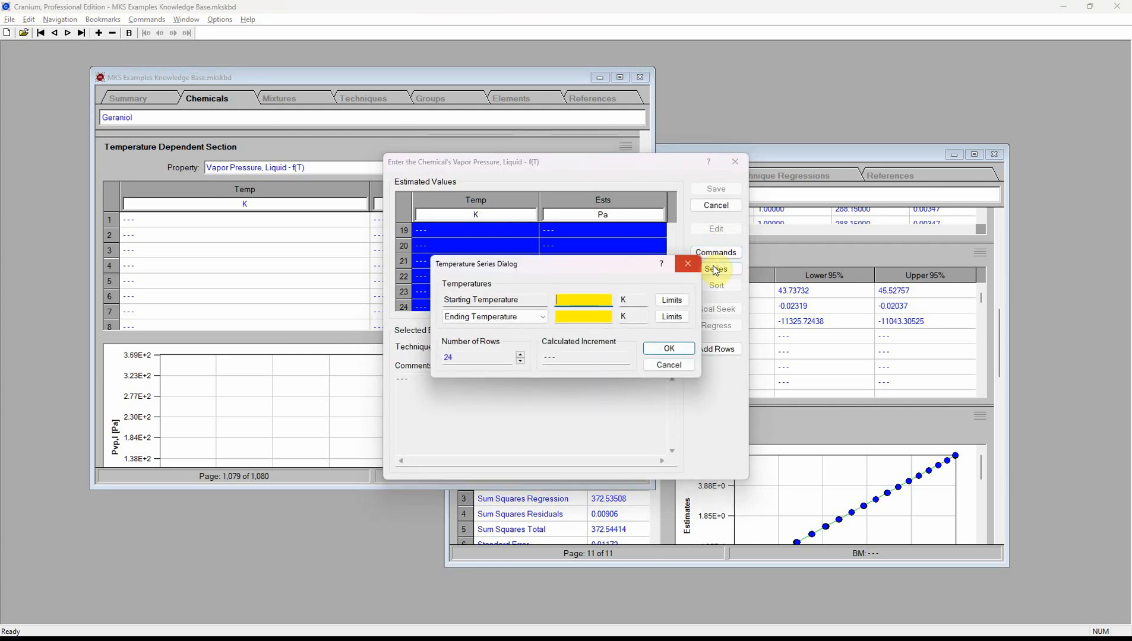
text(270)
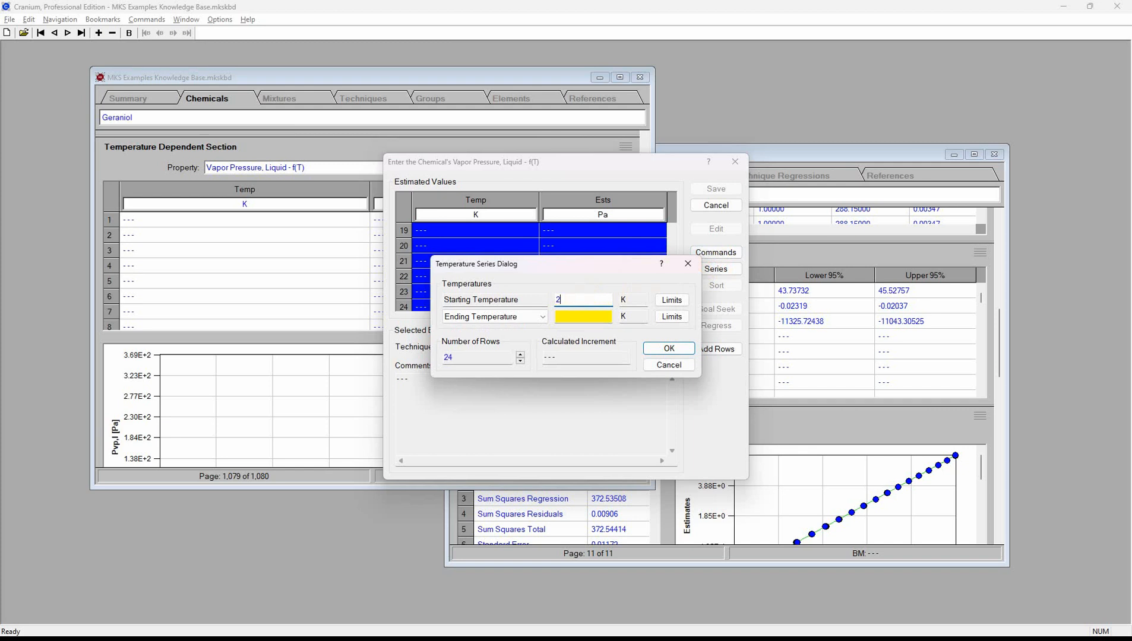
click(568, 315)
text(37)
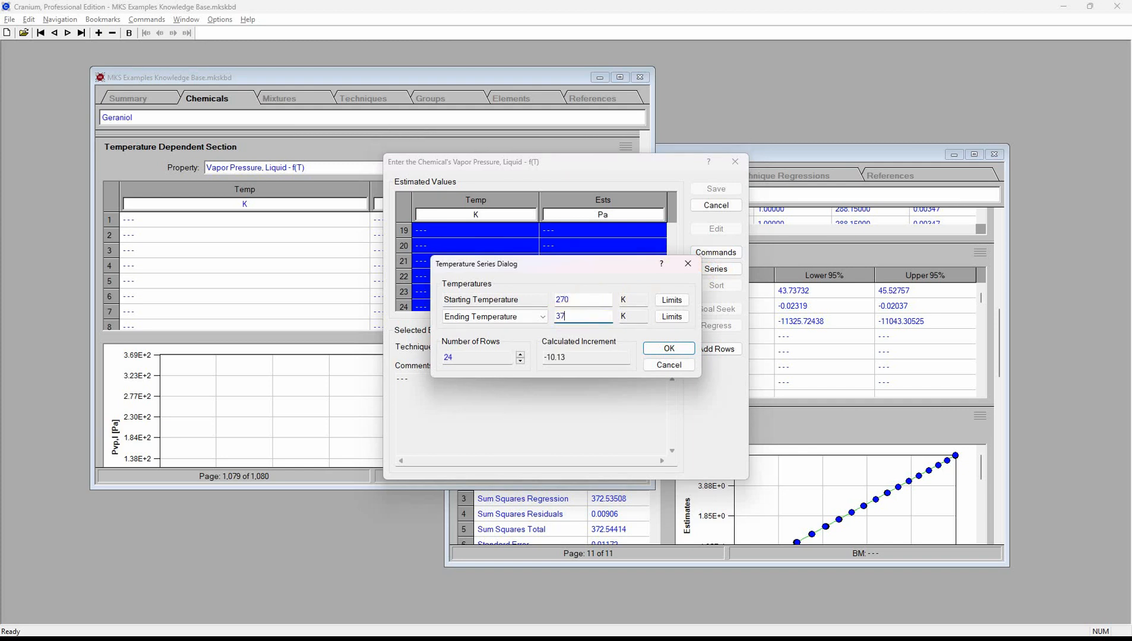
text(0)
click(669, 349)
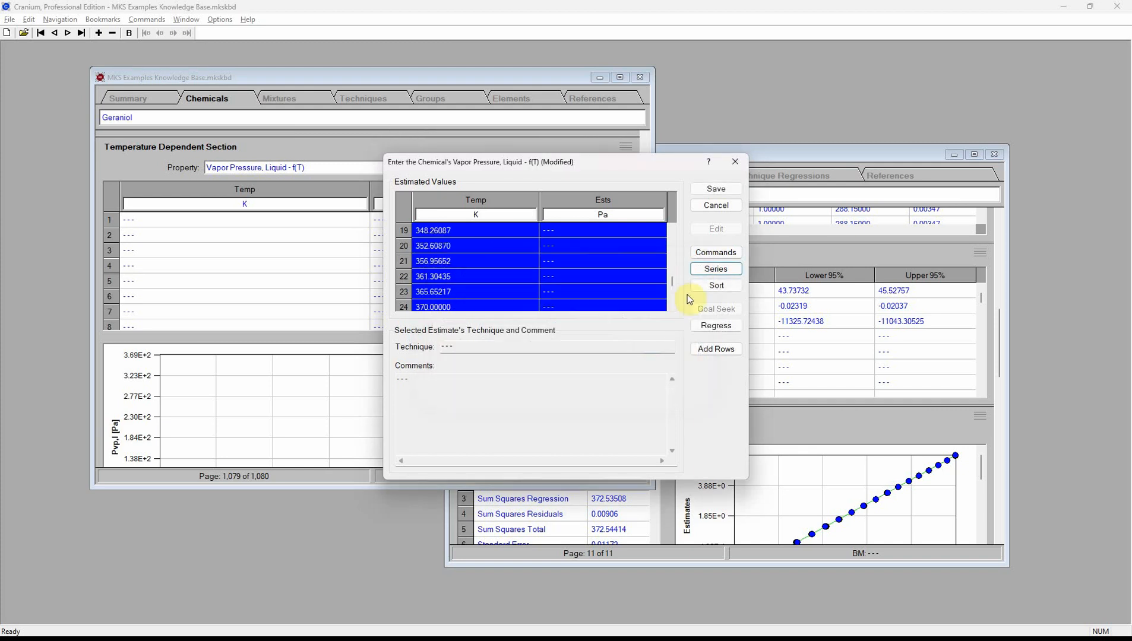
click(716, 190)
- Assign Pvp,l (T): MKS Equation 019 as the Manual Mode estimation technique for Geraniol's vapor pressure
right_click(408, 247)
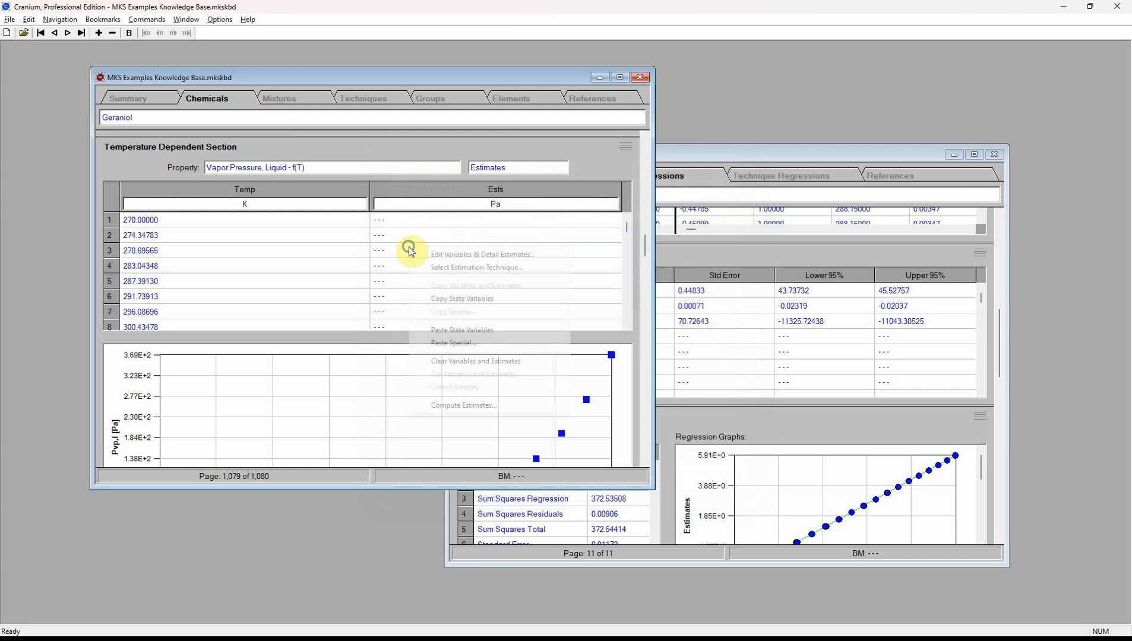
click(437, 268)
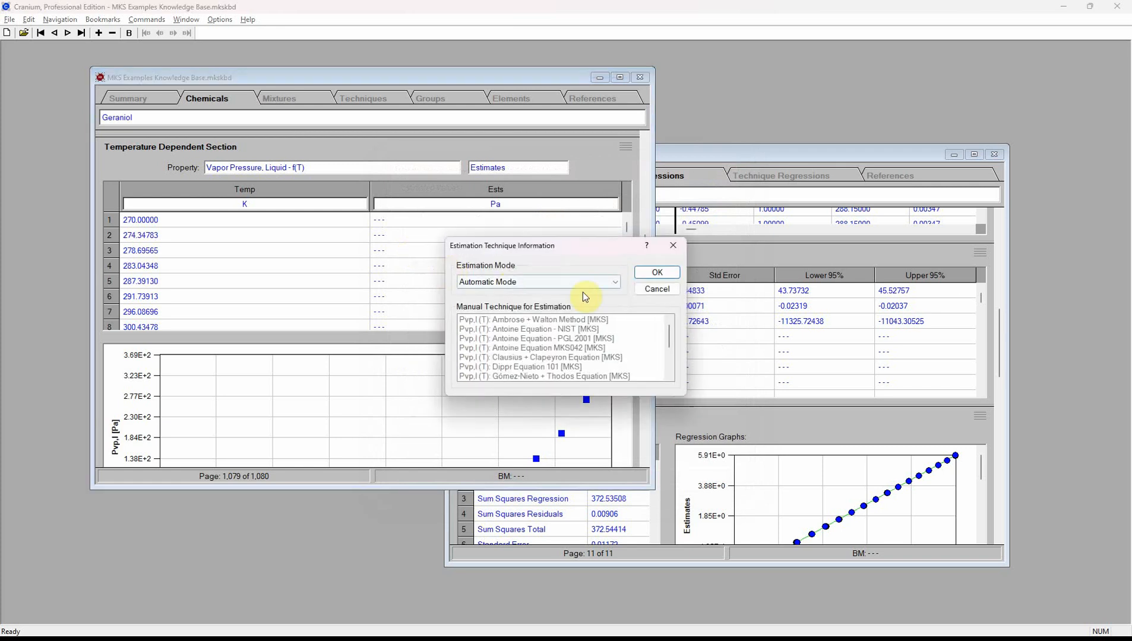
click(621, 284)
click(586, 308)
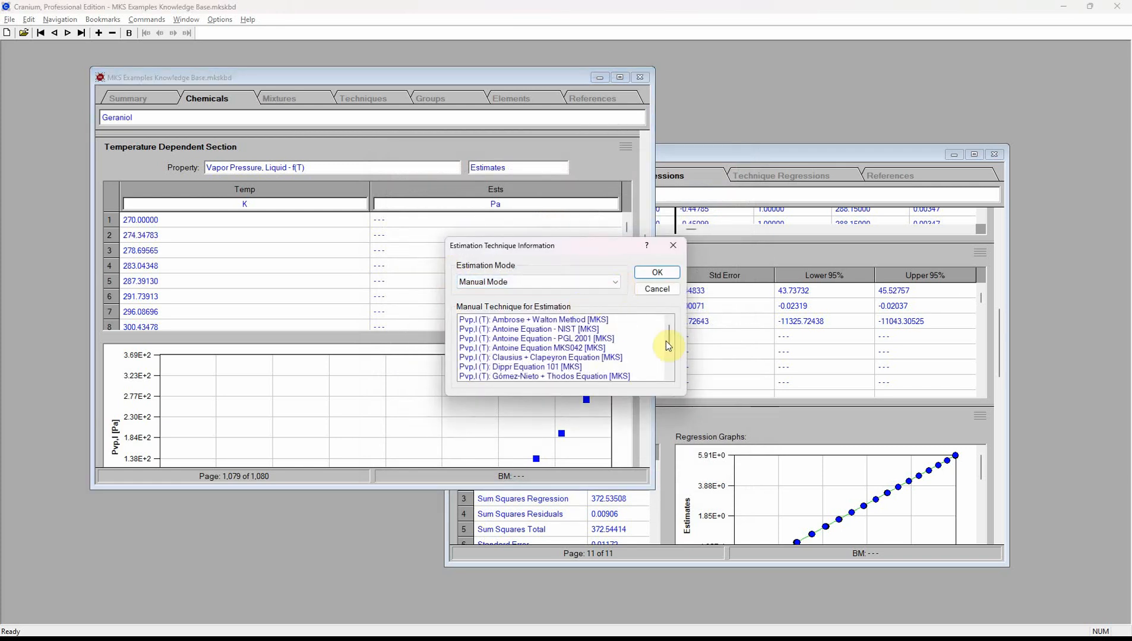
click(667, 357)
click(622, 349)
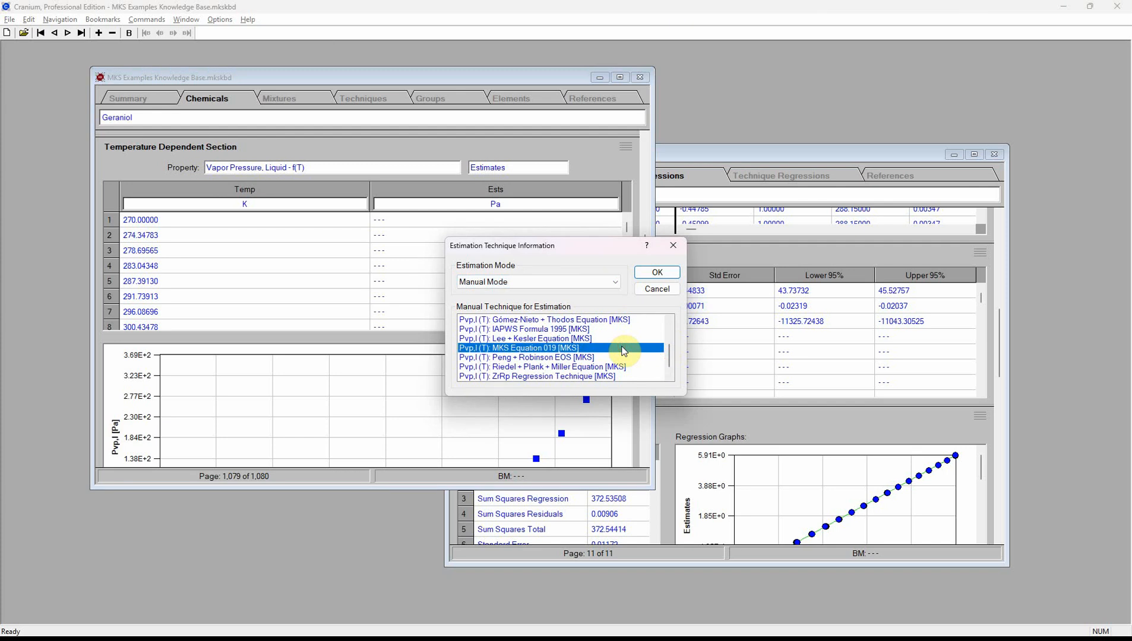
click(657, 272)
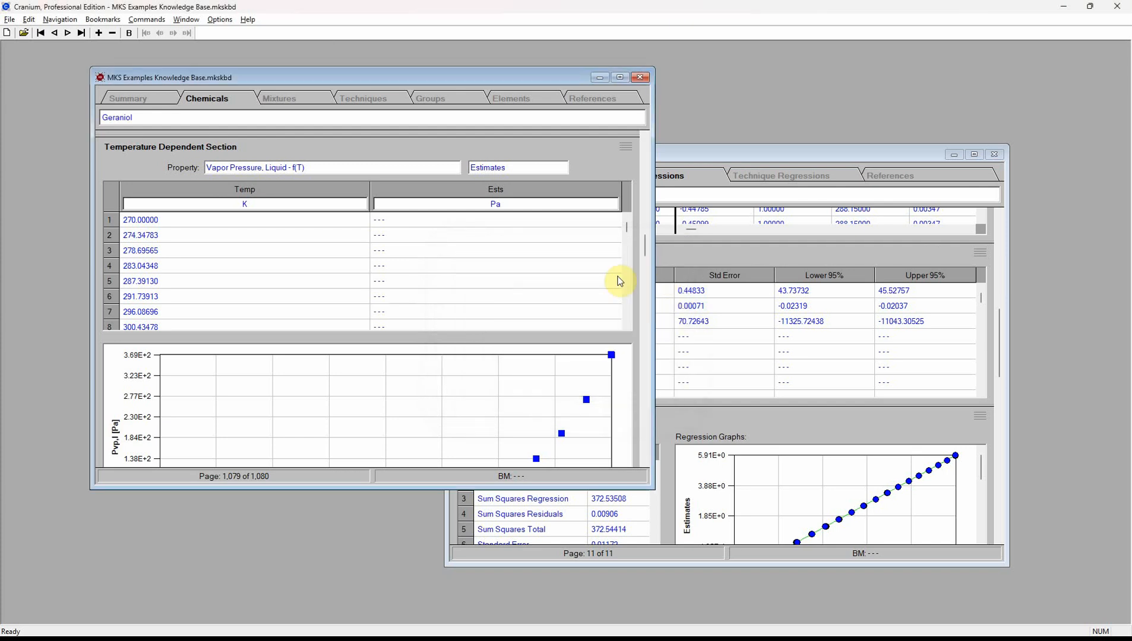
- Compute and save Geraniol's vapor pressure estimates (e.g. 0.12116 Pa at 274.34783 K) and view the graph
right_click(471, 238)
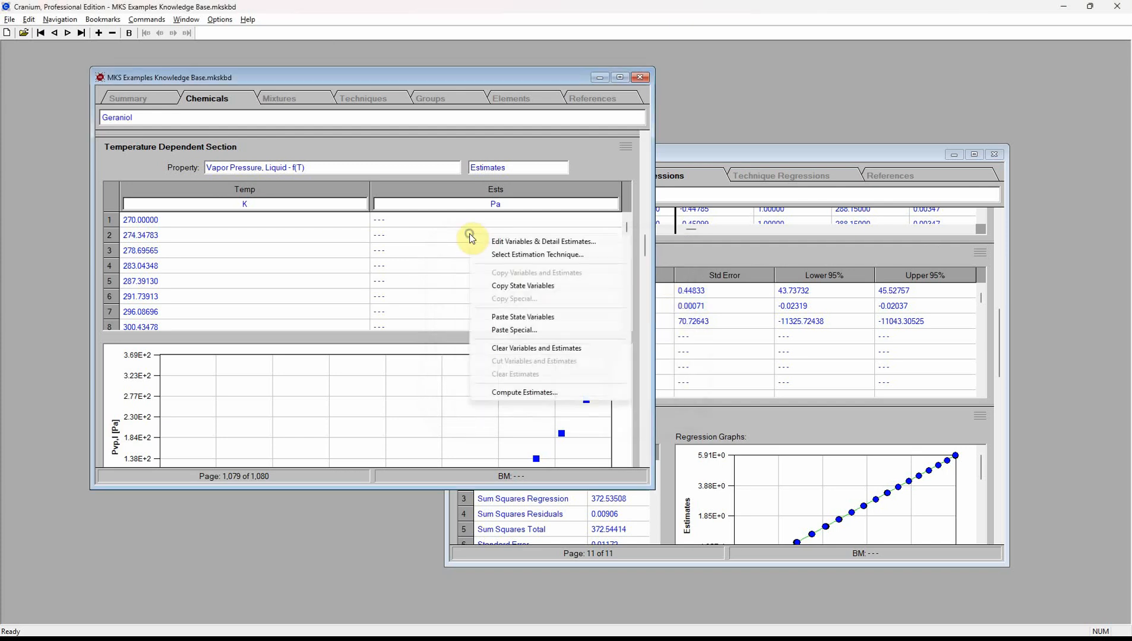
click(508, 392)
click(736, 255)
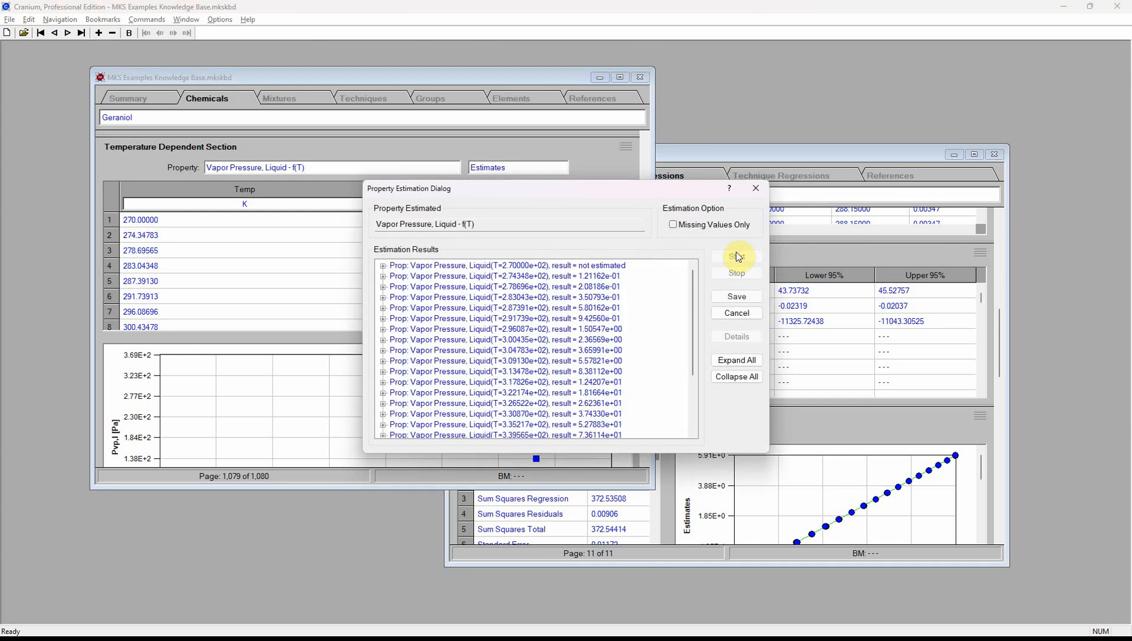
click(736, 296)
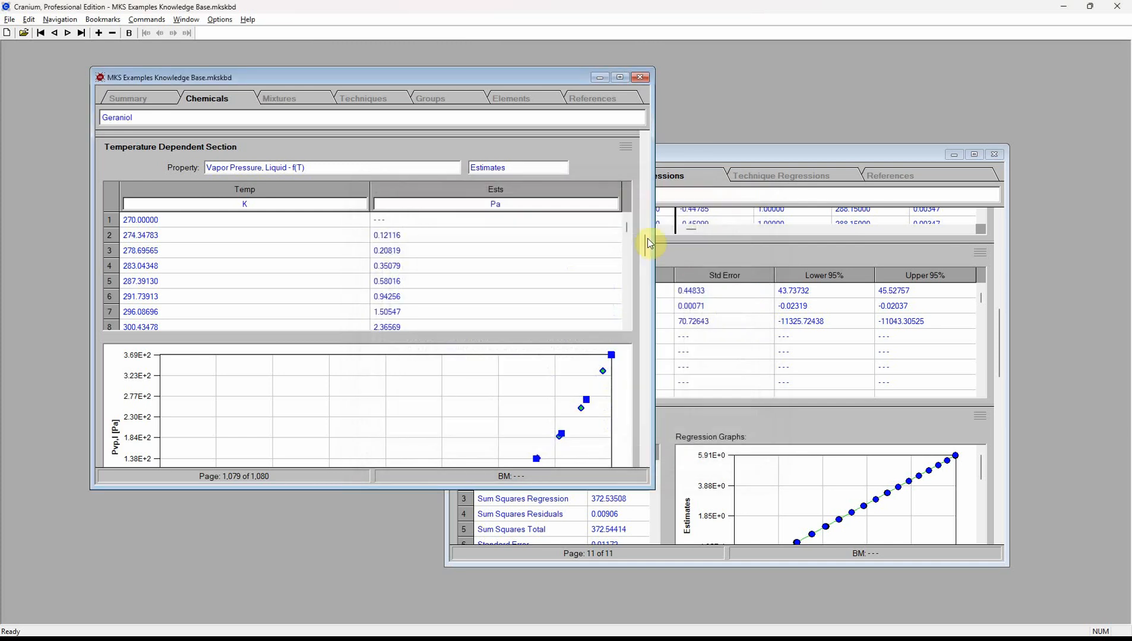
drag(646, 247, 646, 261)
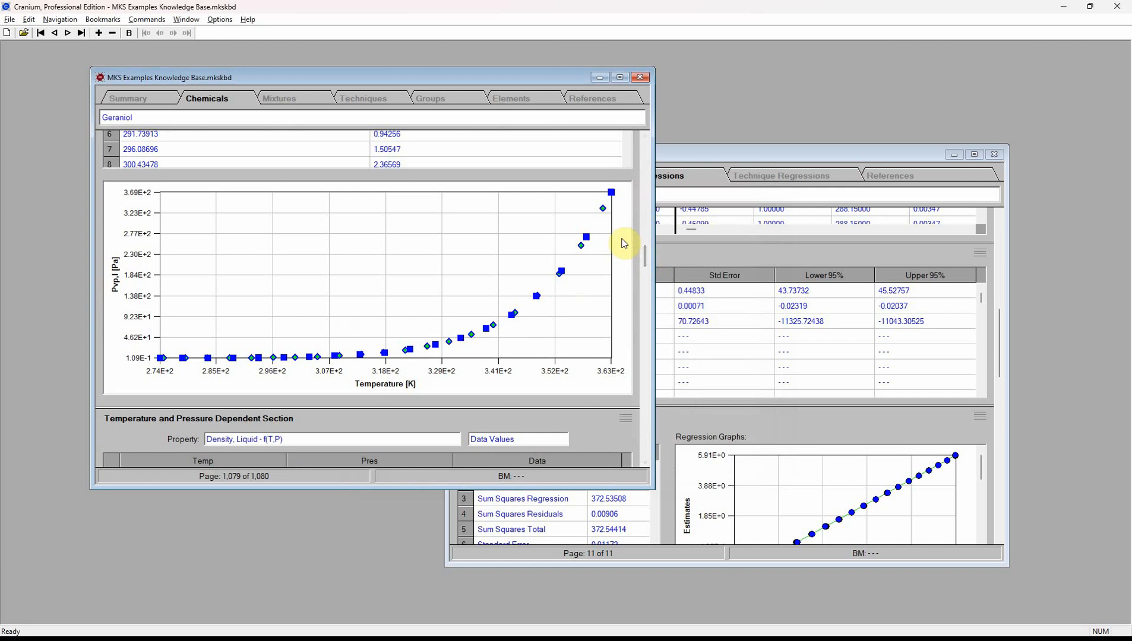
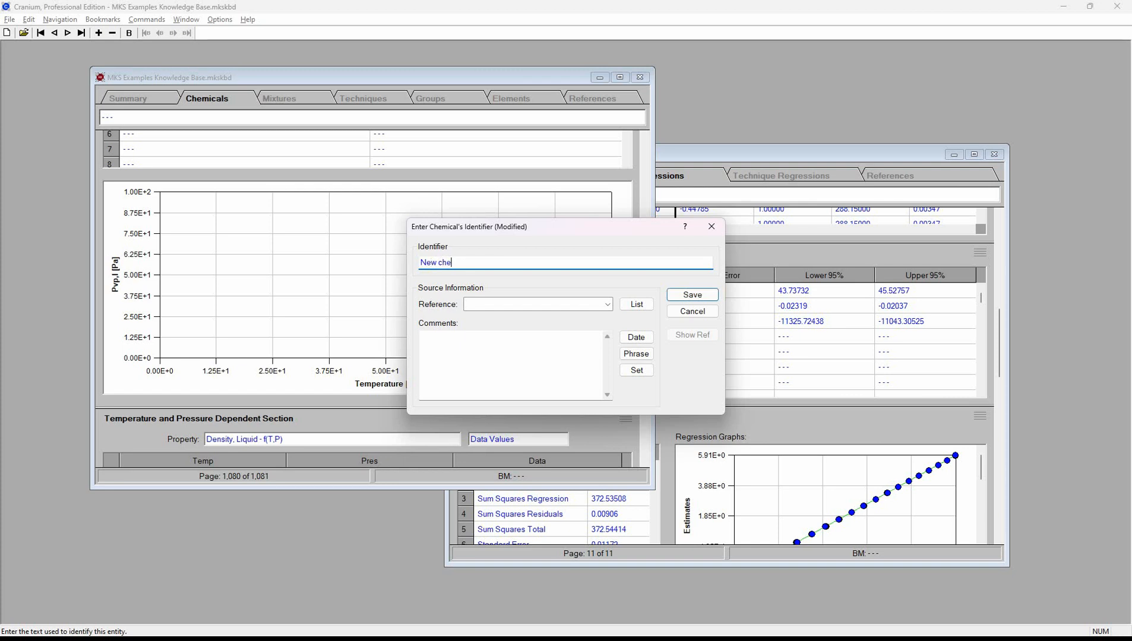
- Confirm the new chemical's identifier and place a silicon atom in its structure editor
click(693, 294)
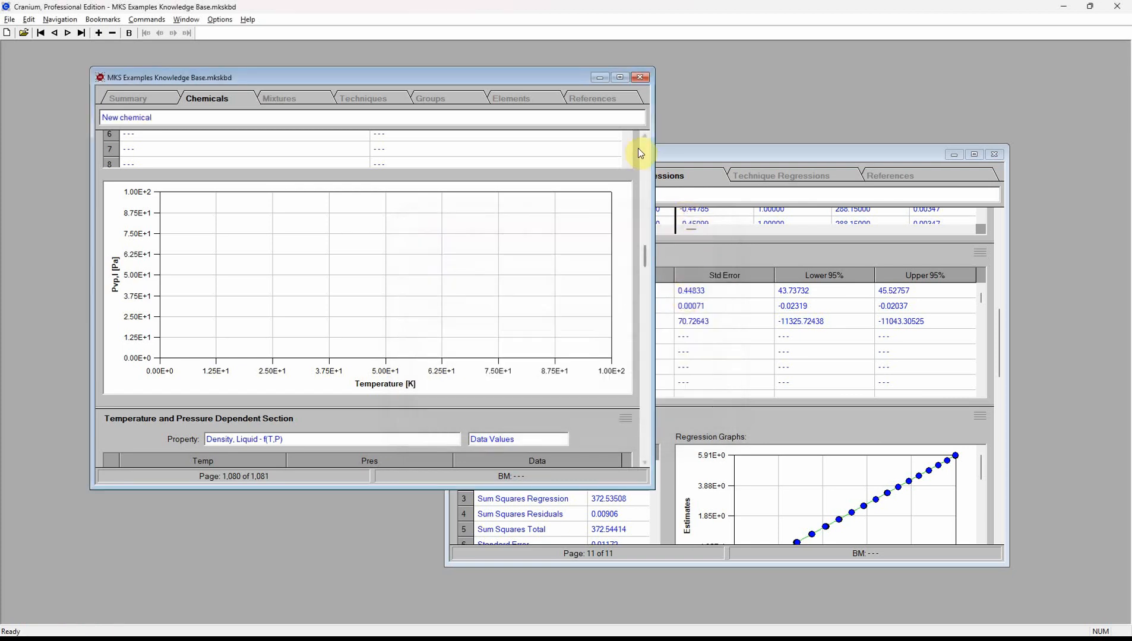
scroll(645, 150, up, 10)
scroll(645, 151, up, 10)
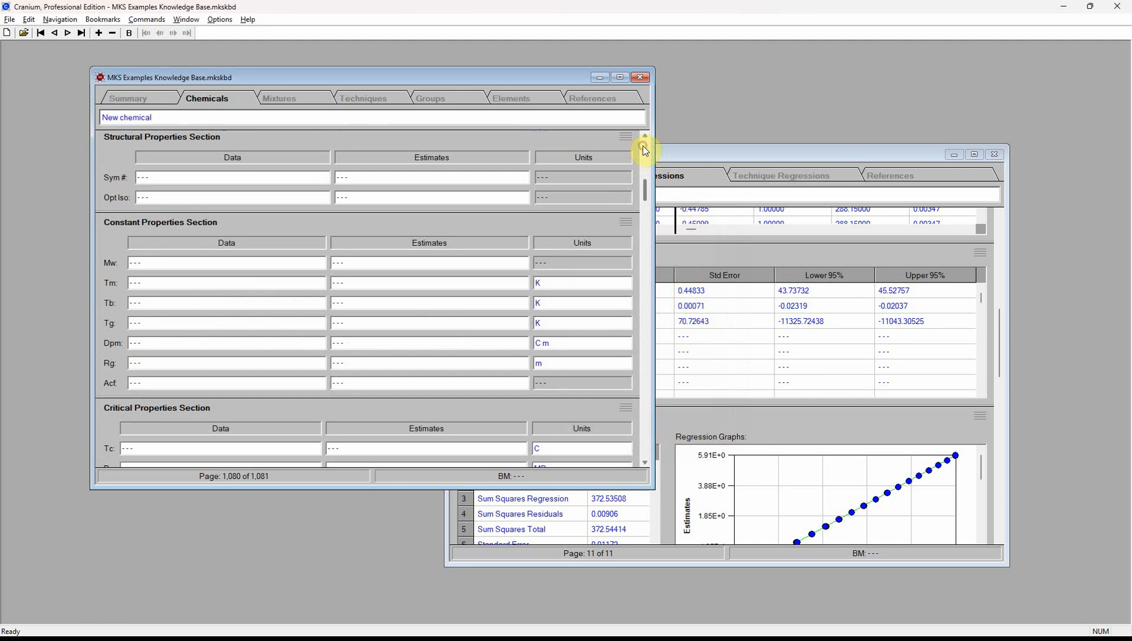
double_click(377, 274)
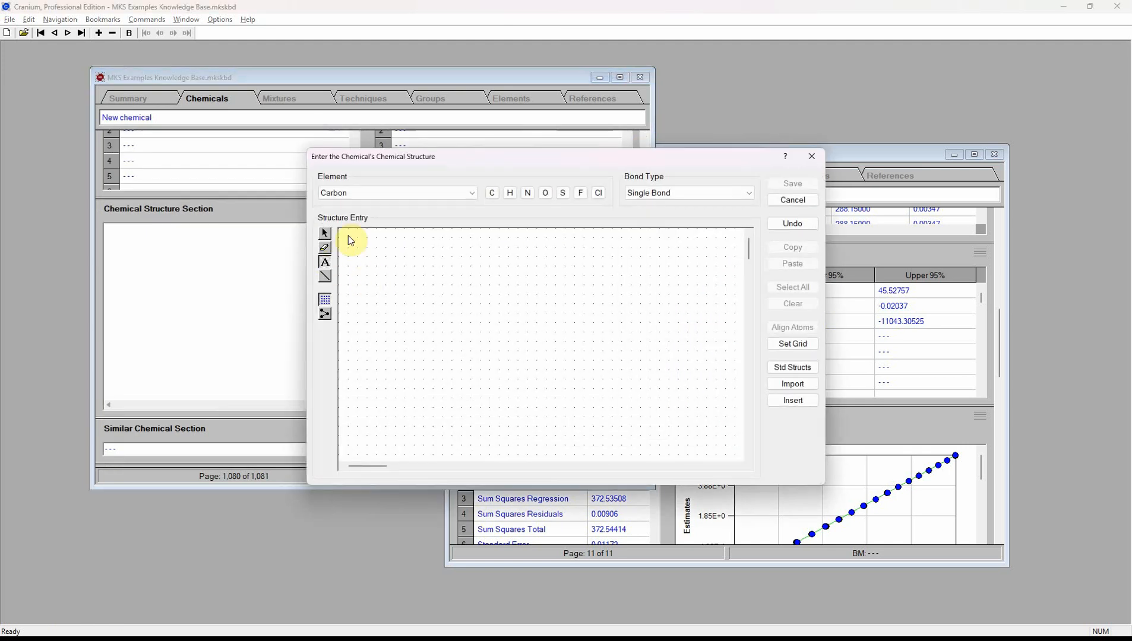
click(373, 194)
scroll(465, 436, down, 18)
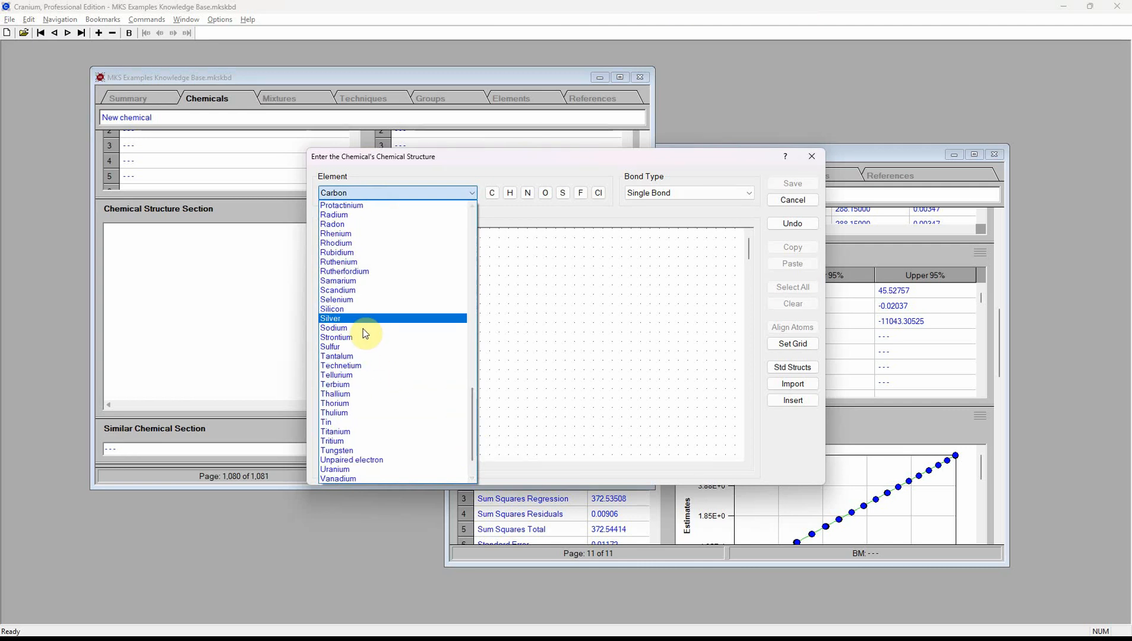
click(361, 309)
click(496, 316)
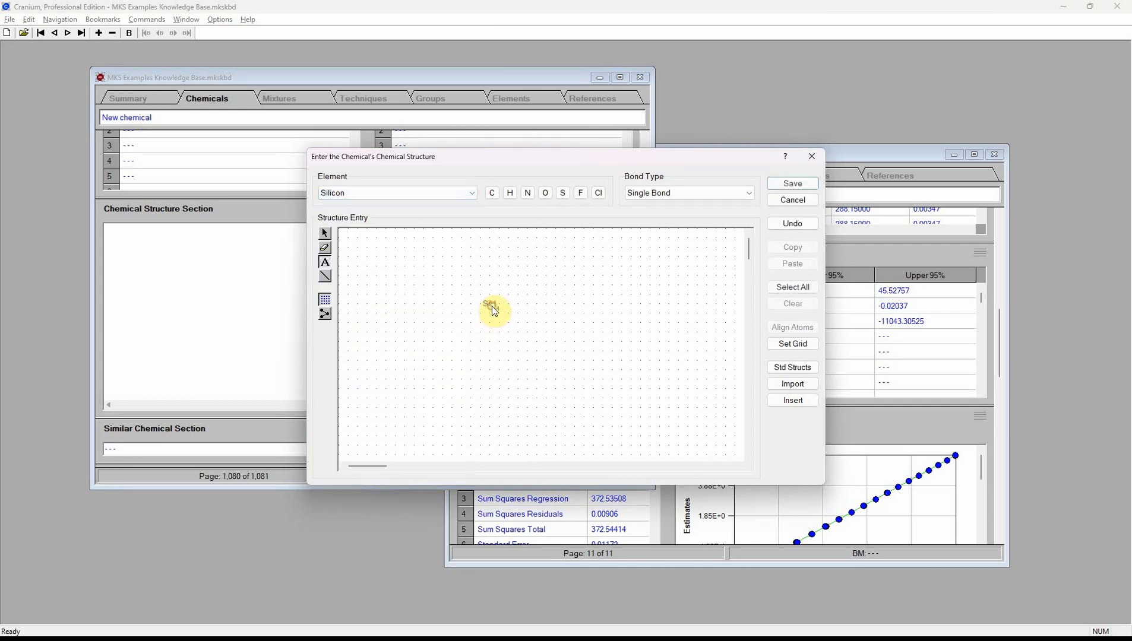
- Place six carbon atoms around the silicon: one above, one below, two on each side
click(492, 193)
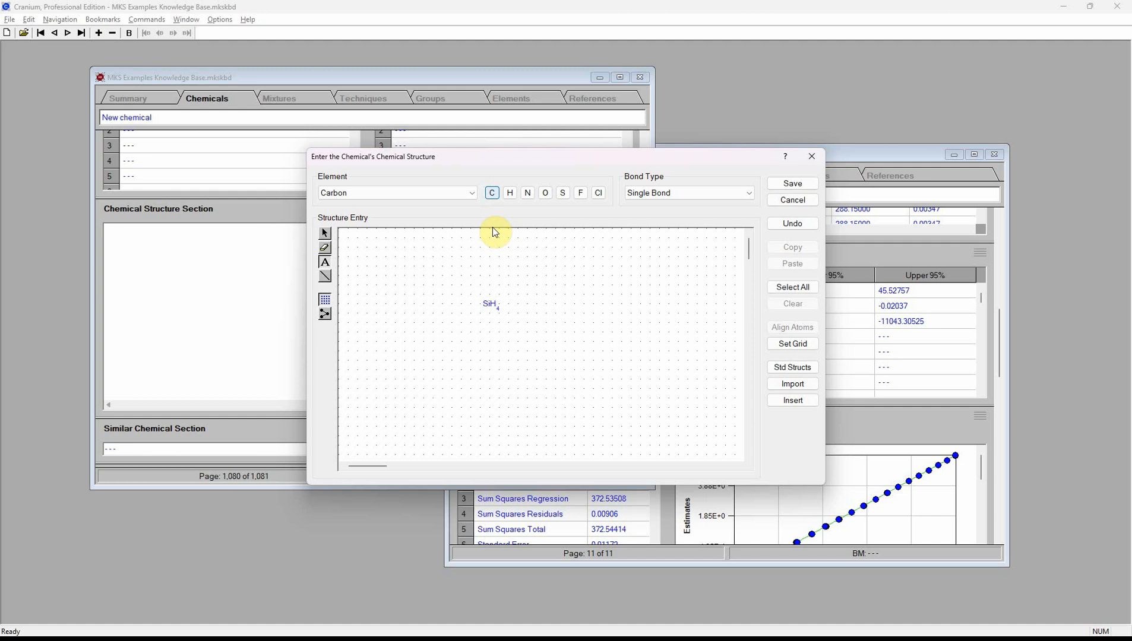
click(492, 287)
click(492, 324)
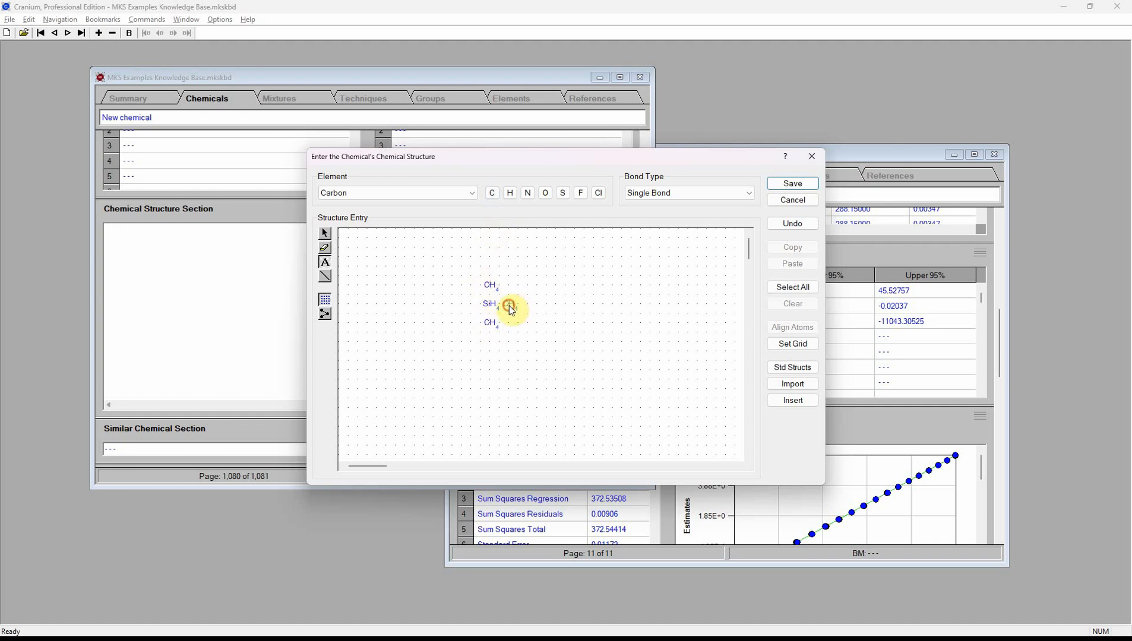
click(509, 305)
click(527, 305)
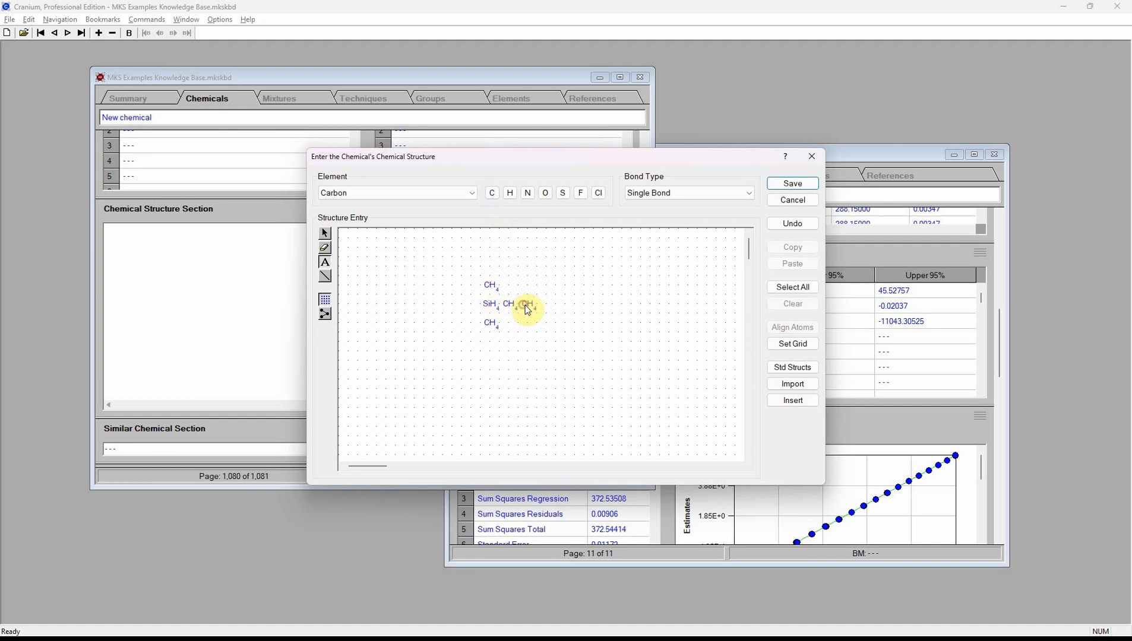
click(473, 305)
click(453, 305)
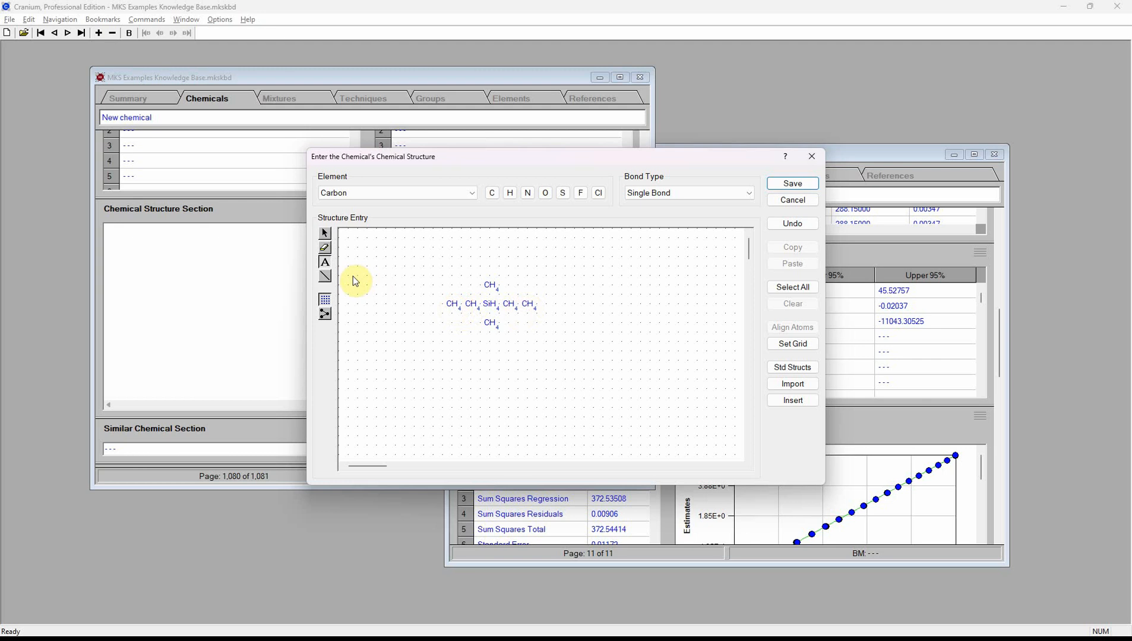
- Bond the carbons to the silicon to form two ethyl chains and two methyl groups
click(324, 277)
click(454, 306)
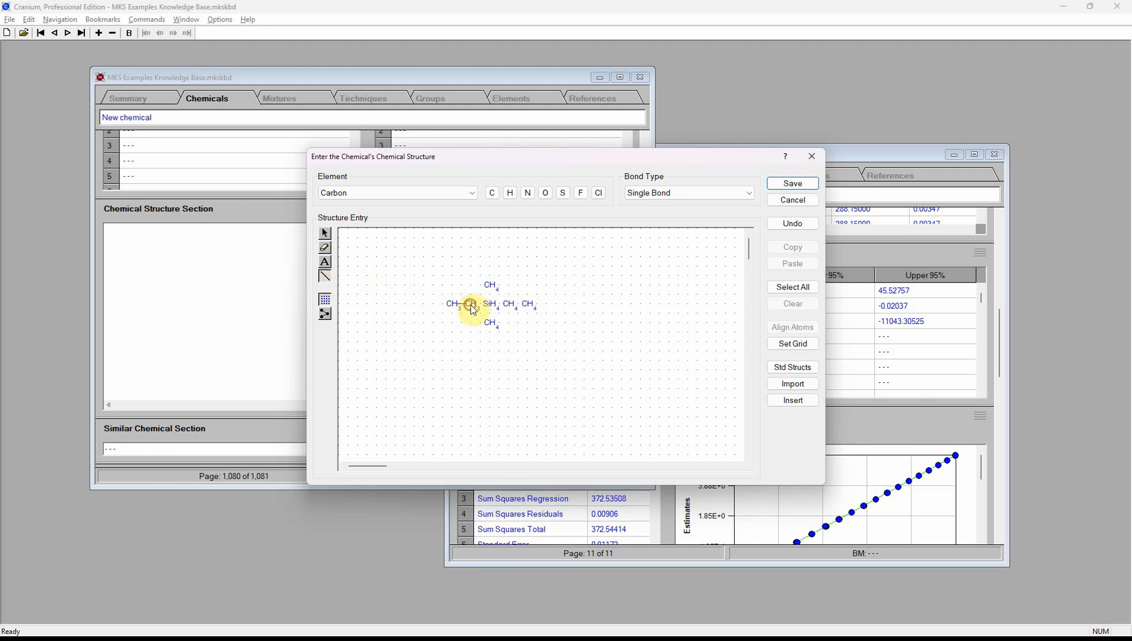
click(473, 307)
click(490, 307)
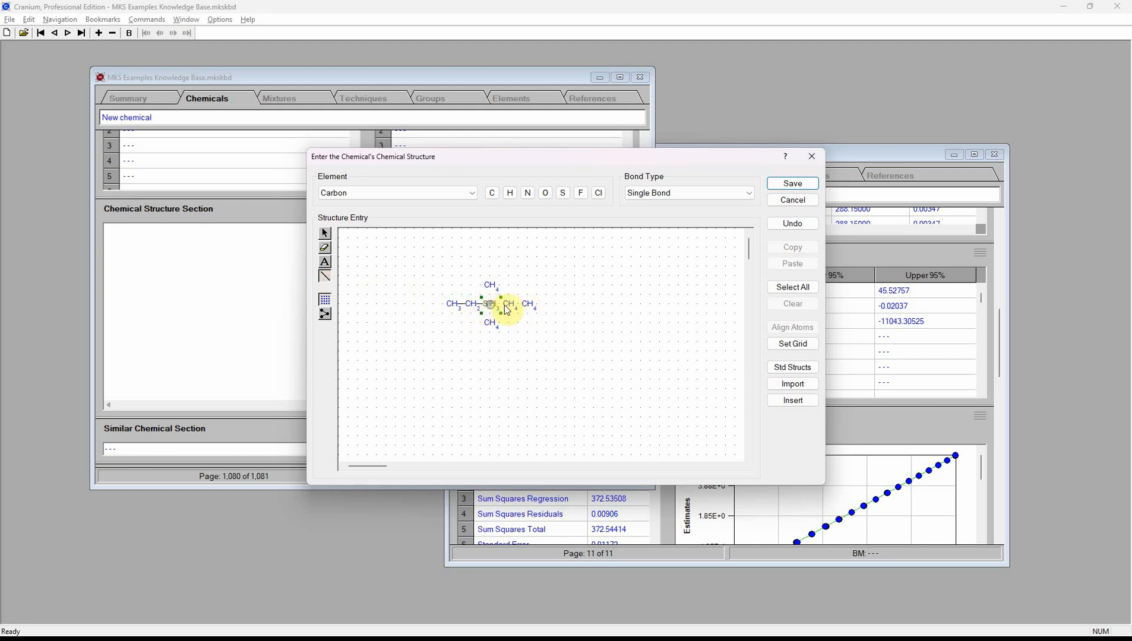
click(509, 307)
click(528, 307)
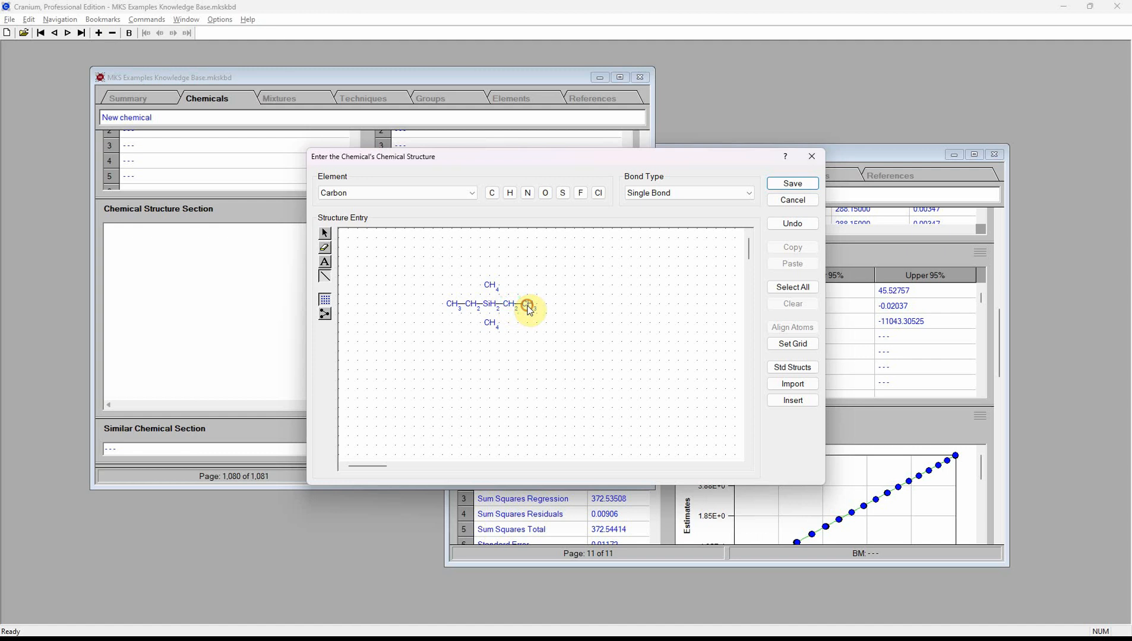
click(491, 324)
click(490, 307)
click(487, 285)
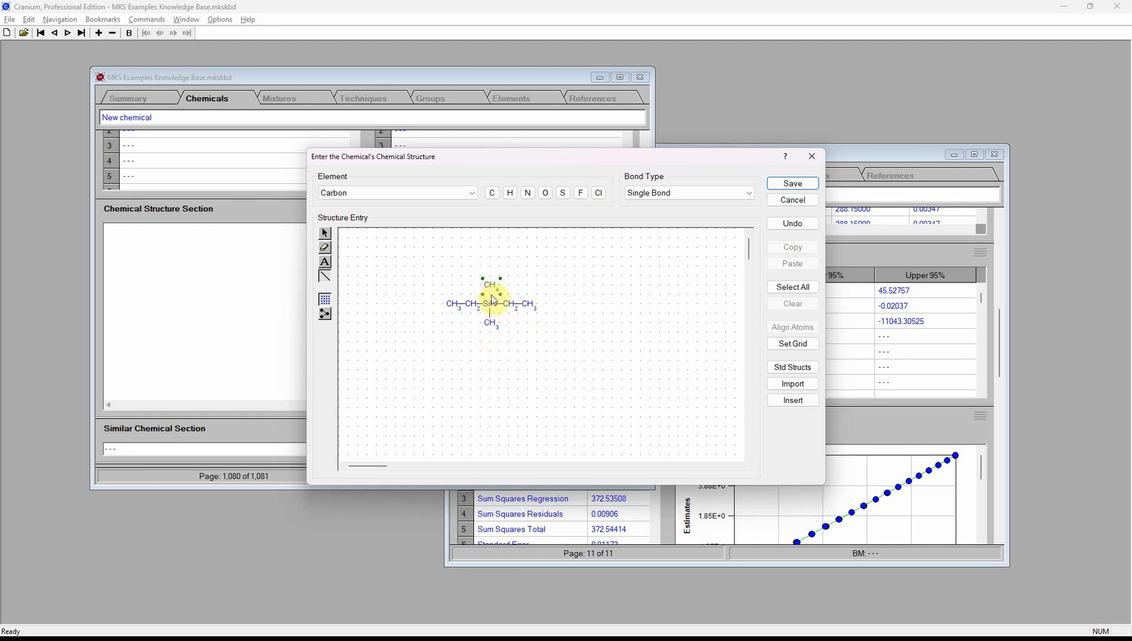
- Save the structure and assign Joback Method as the Manual Mode boiling-point technique
click(793, 183)
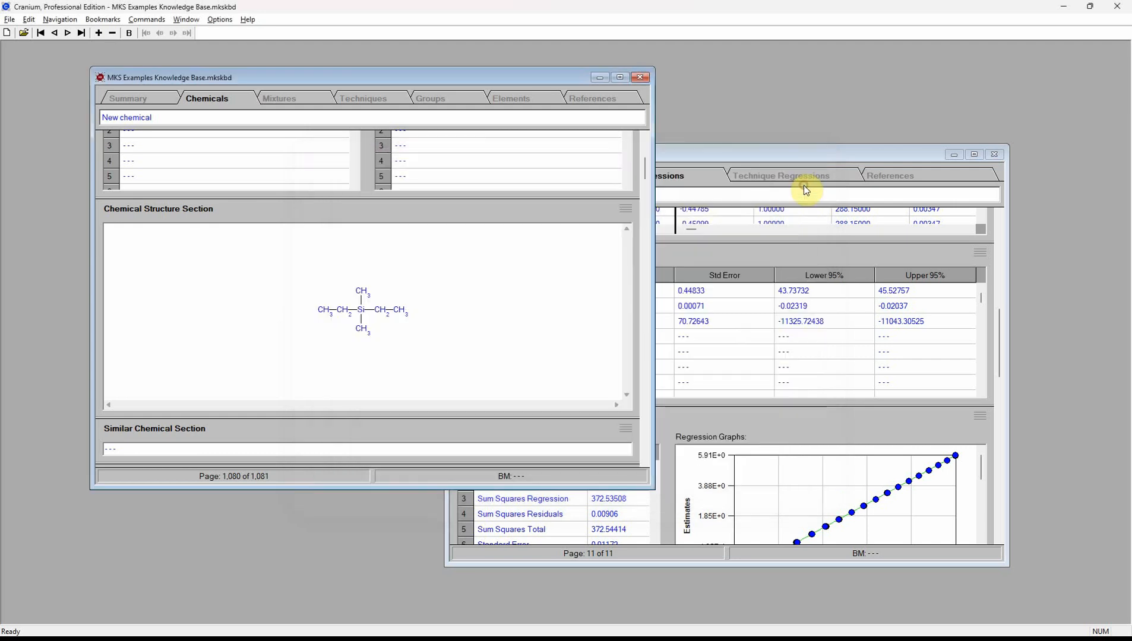
drag(643, 175, 644, 202)
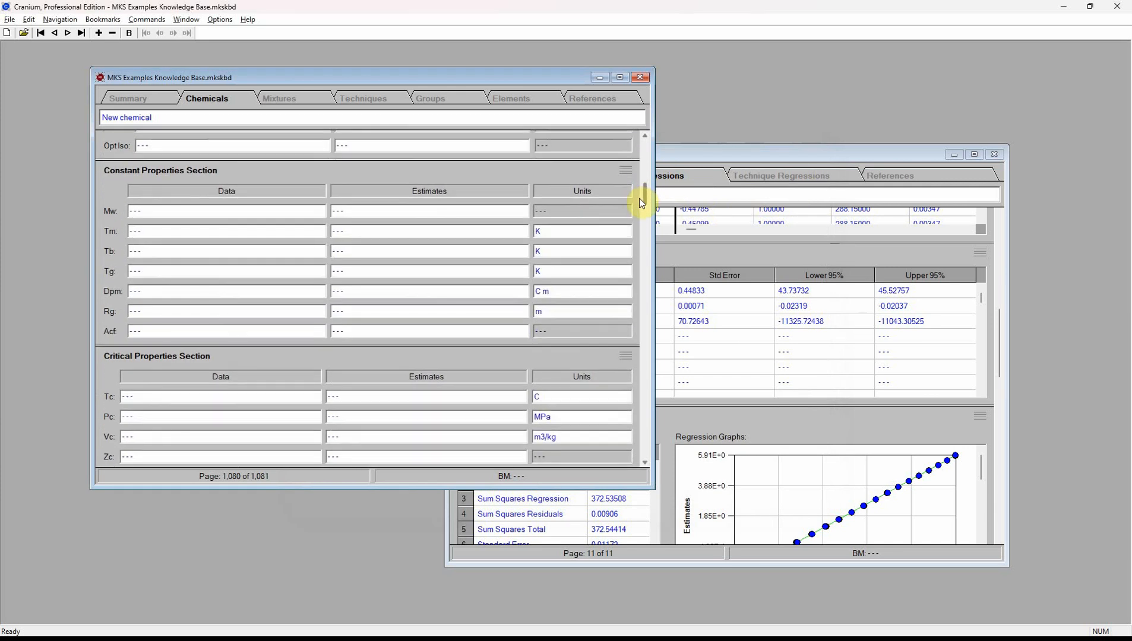
right_click(399, 250)
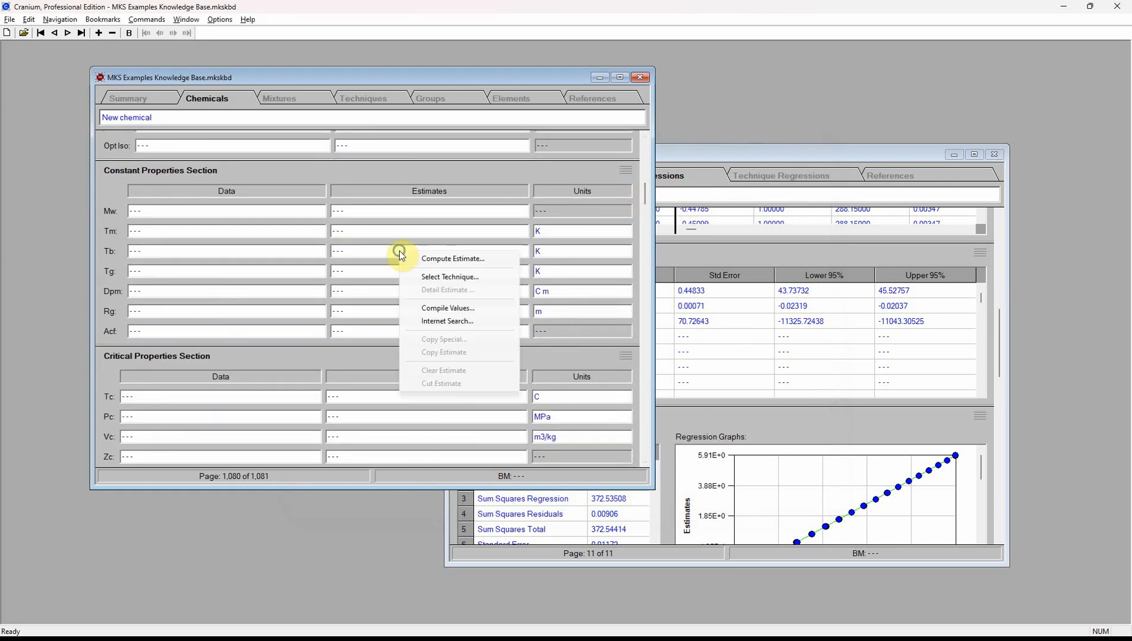
click(428, 279)
click(480, 283)
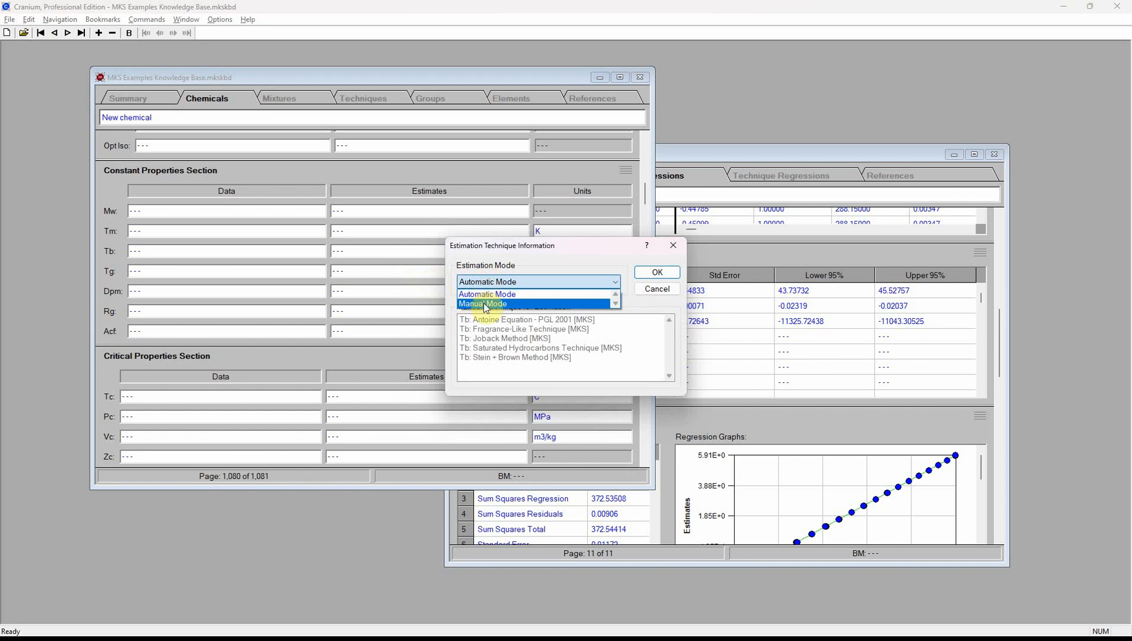
click(493, 299)
click(501, 340)
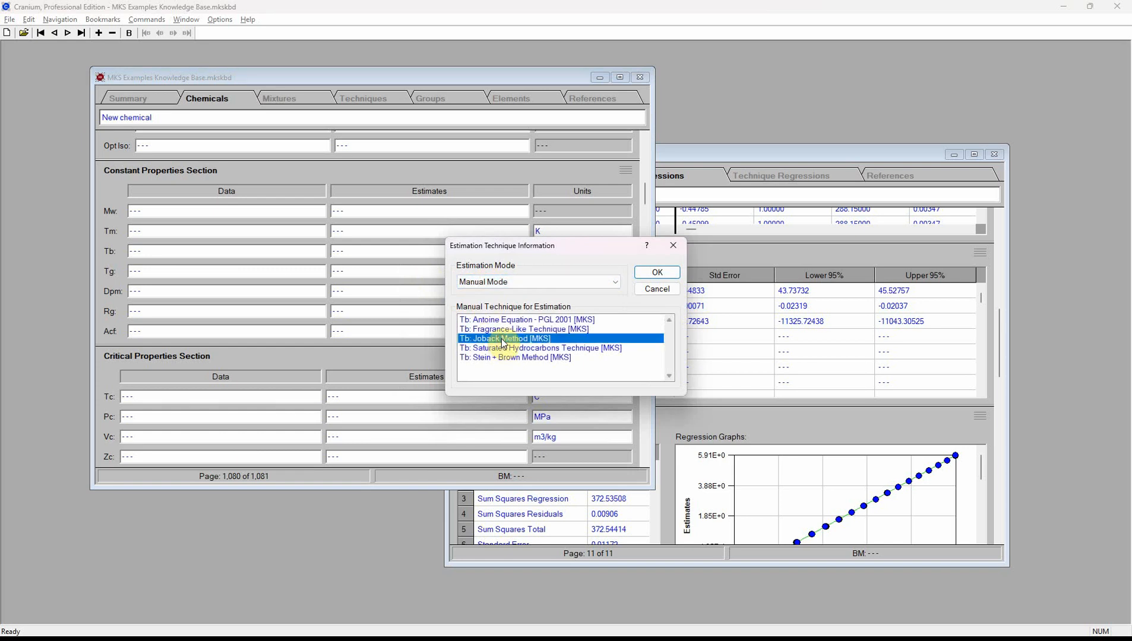
click(654, 276)
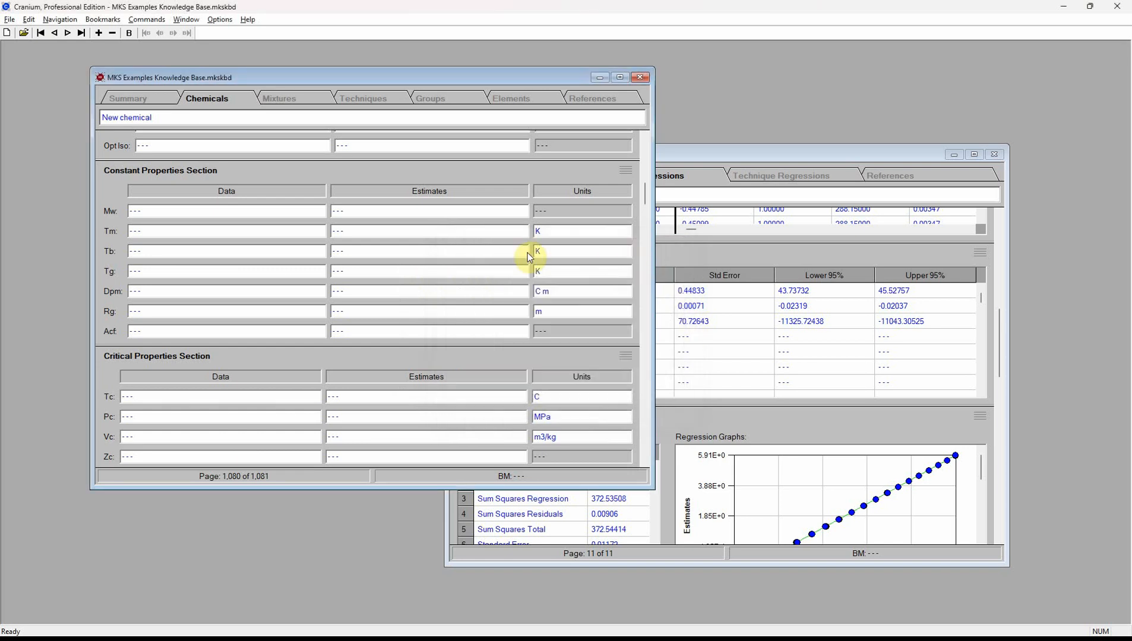
- Run the Tb estimate, inspect the failed Joback result's details, and cancel without saving
right_click(396, 251)
click(426, 259)
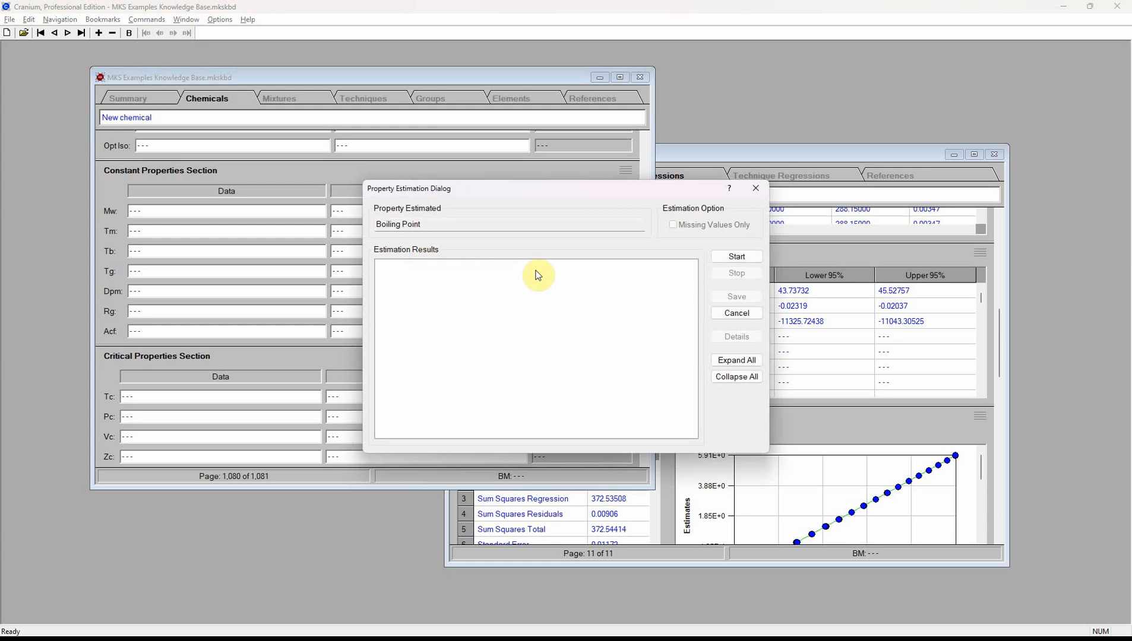
click(735, 257)
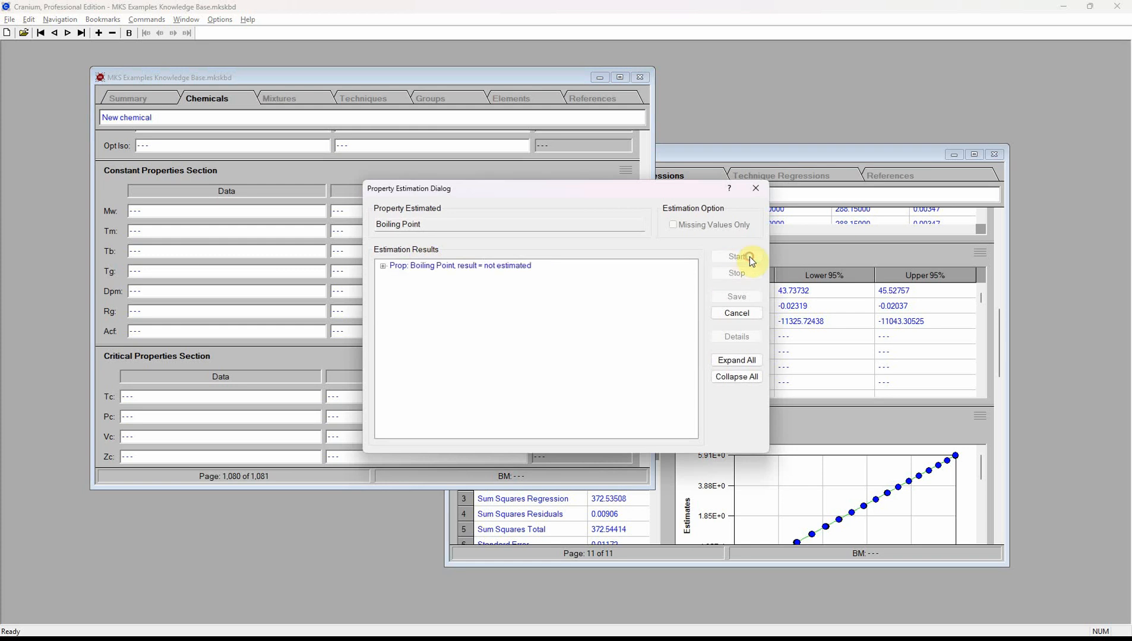
double_click(395, 266)
click(435, 278)
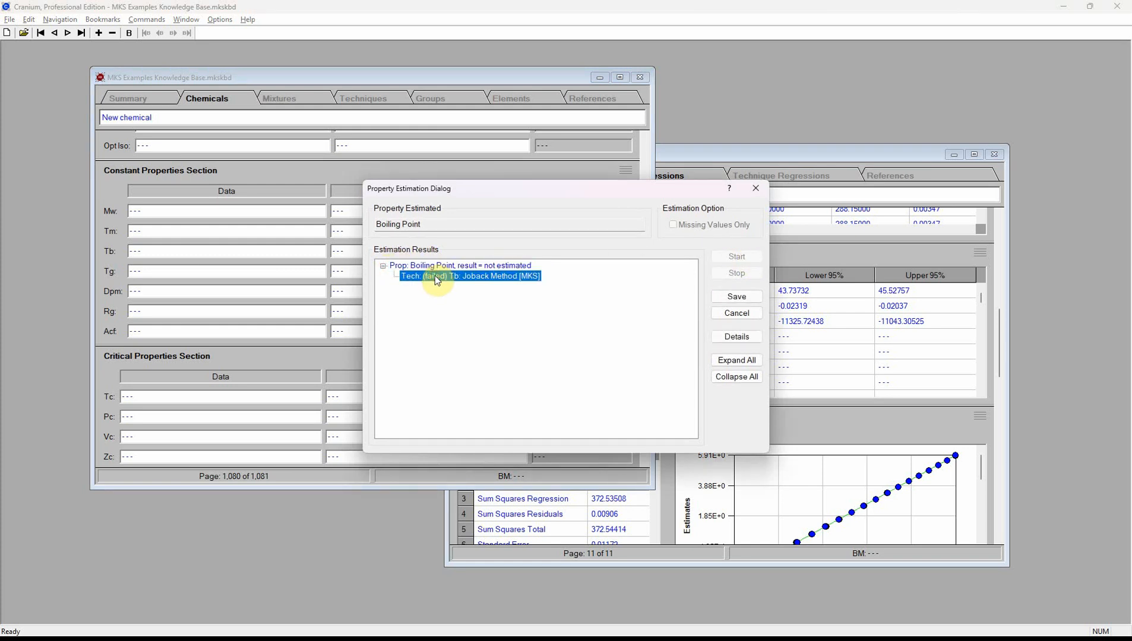
click(726, 338)
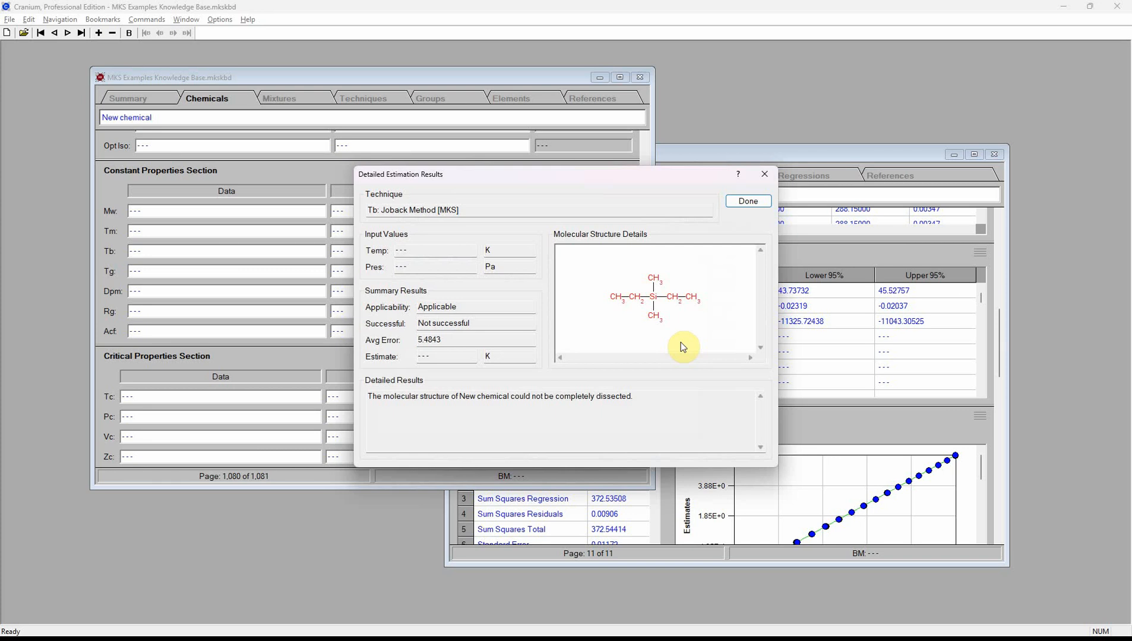
click(748, 202)
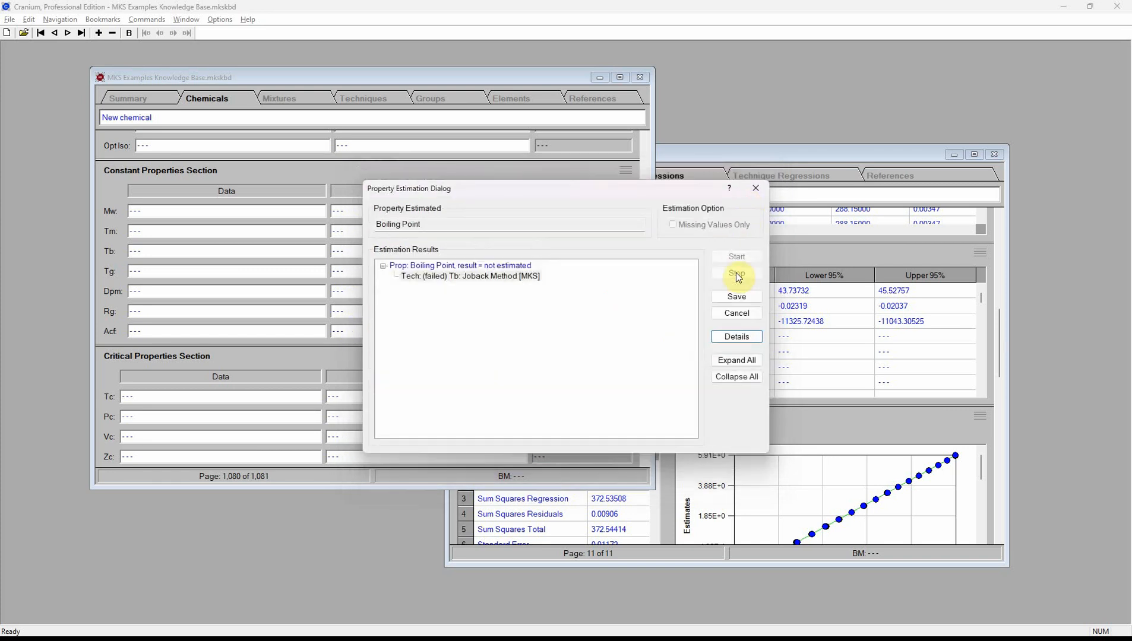
click(737, 315)
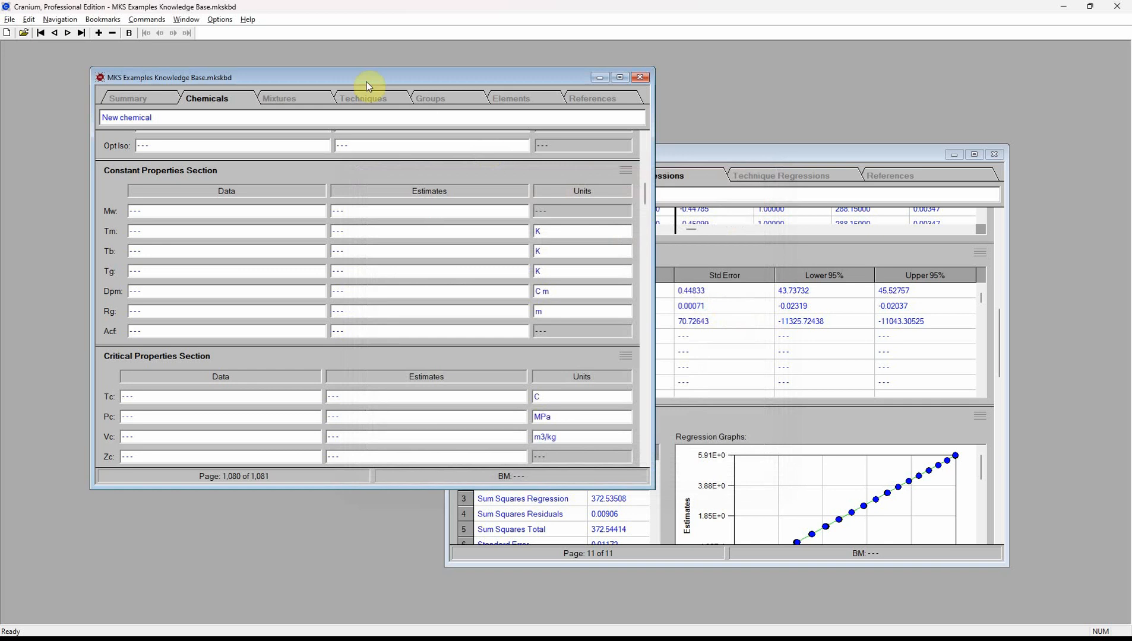
- Jump to the Tb: Joback Method [MKS] technique record by filtering for 'joba'
click(362, 96)
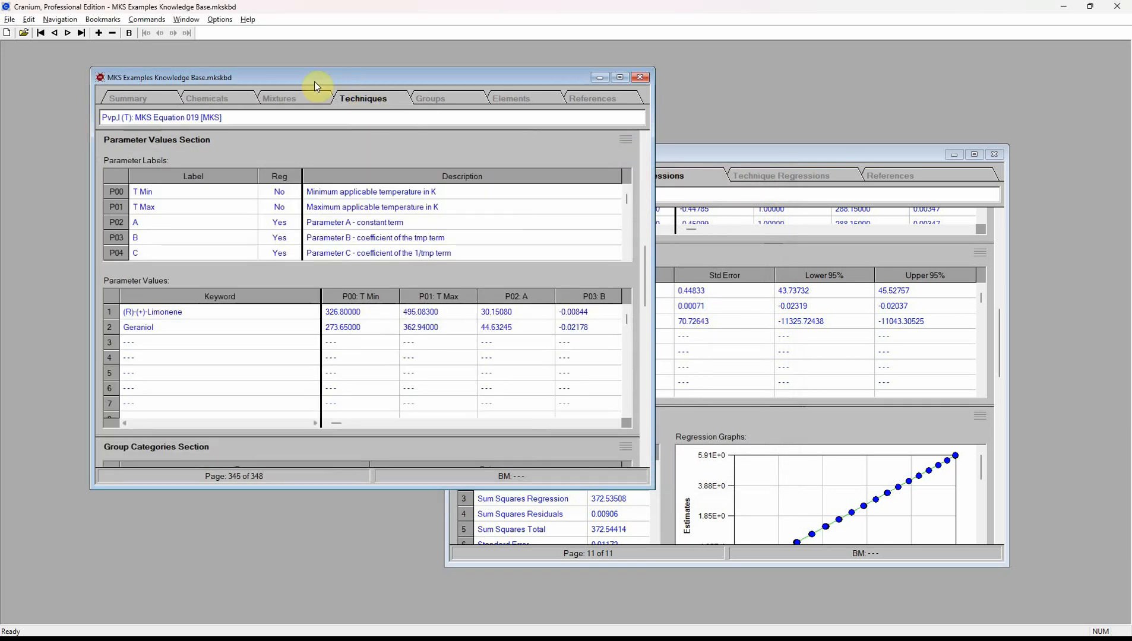
click(73, 21)
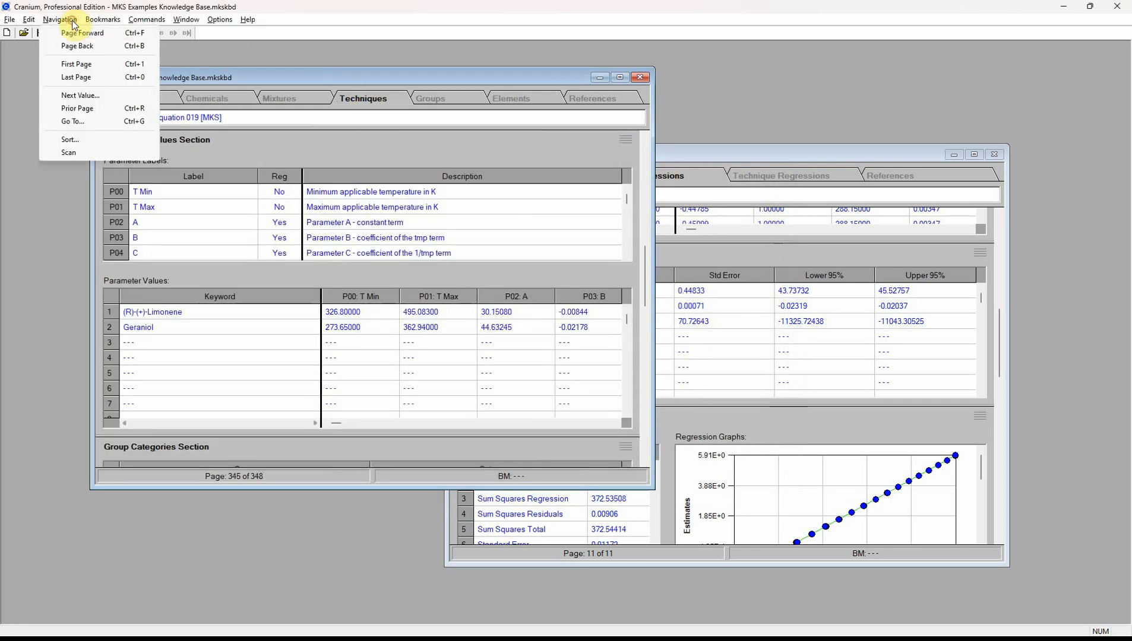
click(73, 121)
click(455, 429)
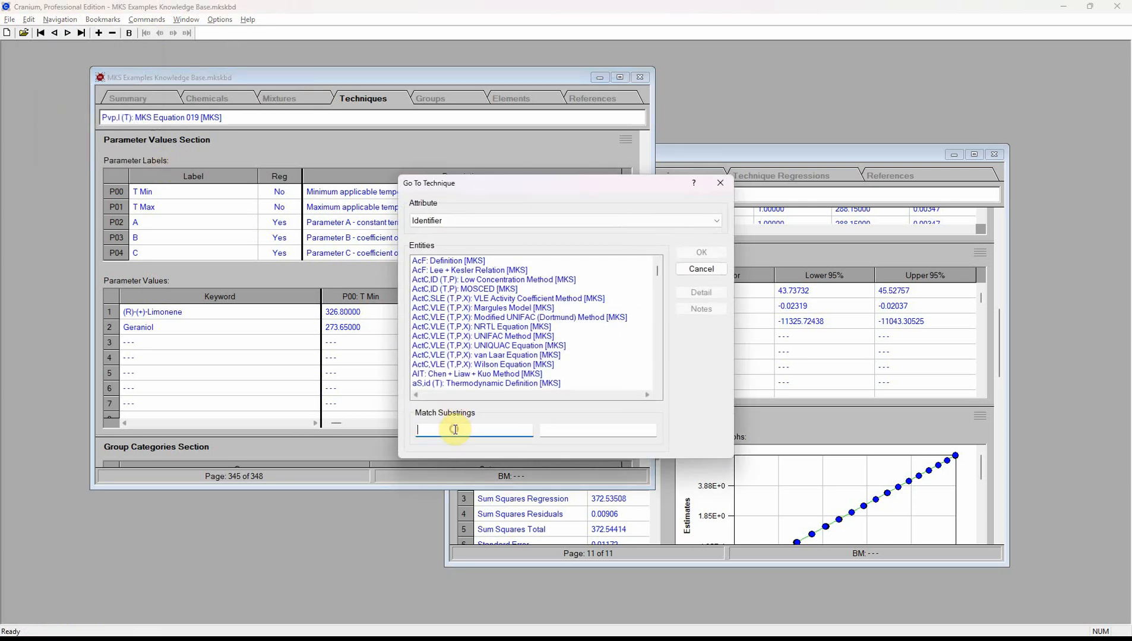
text(joback)
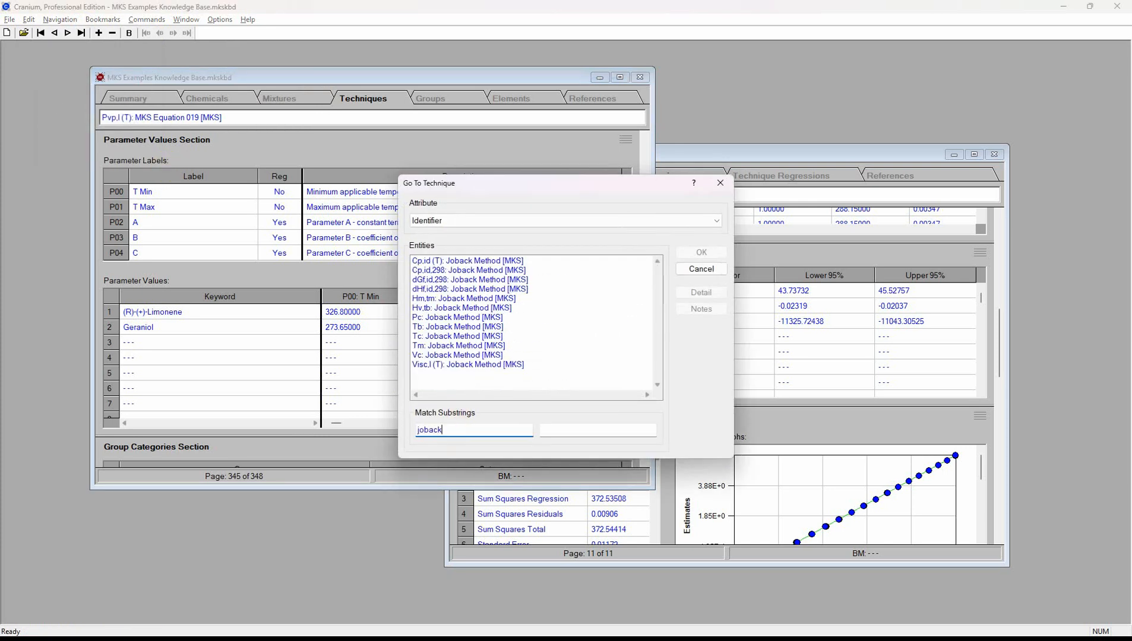
click(460, 327)
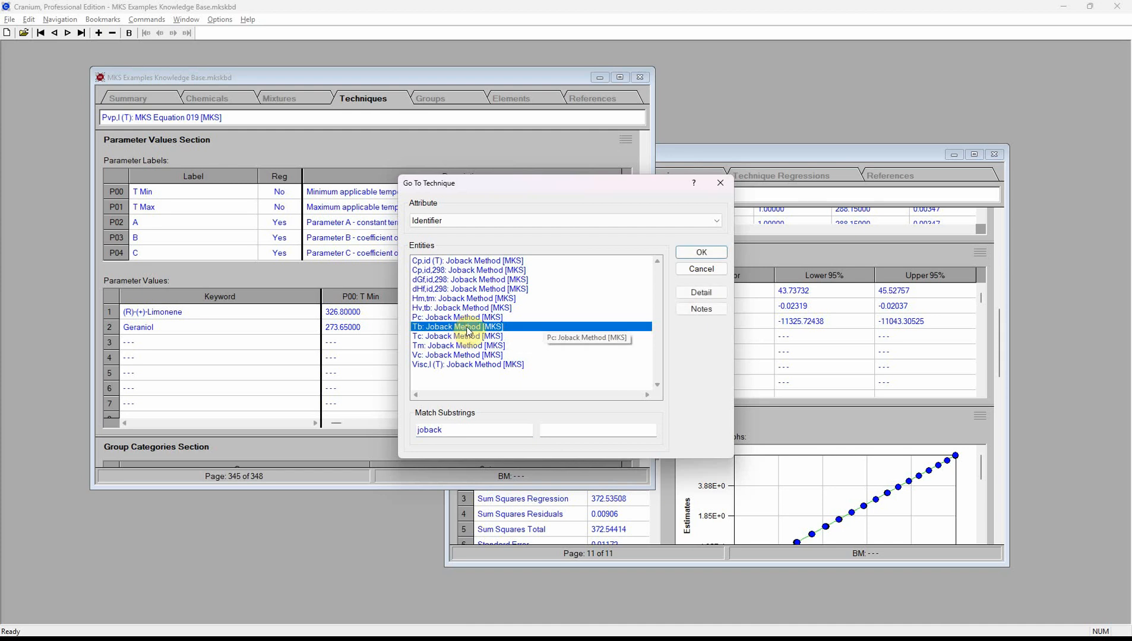
click(680, 256)
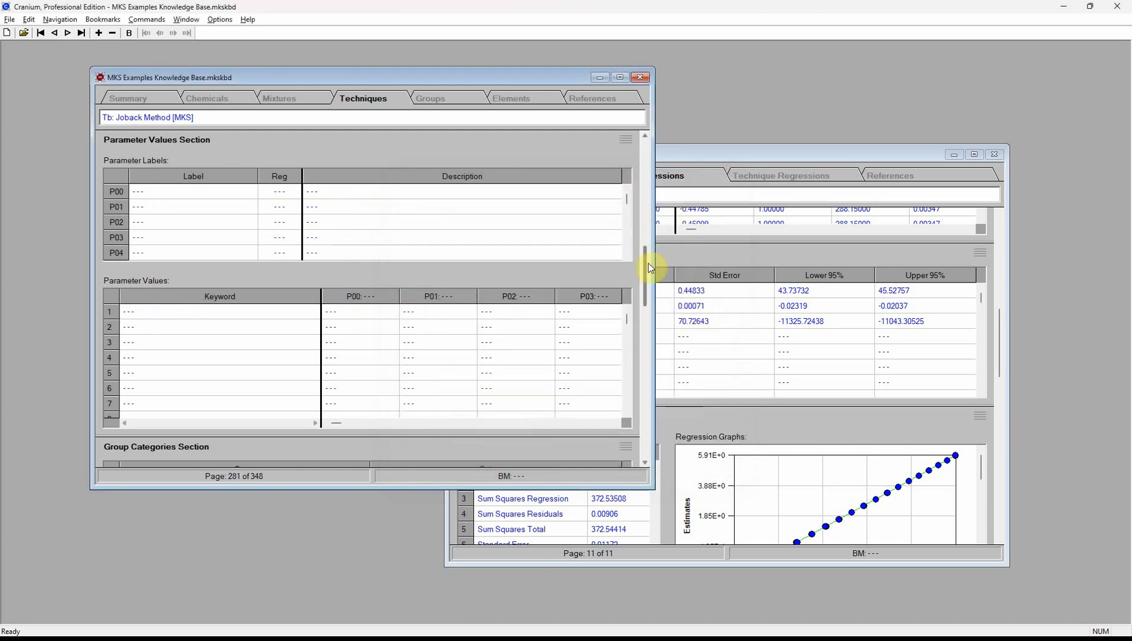
- Scroll its group contributions to the last entry, 51, confirming no silicon group exists
drag(648, 261, 639, 339)
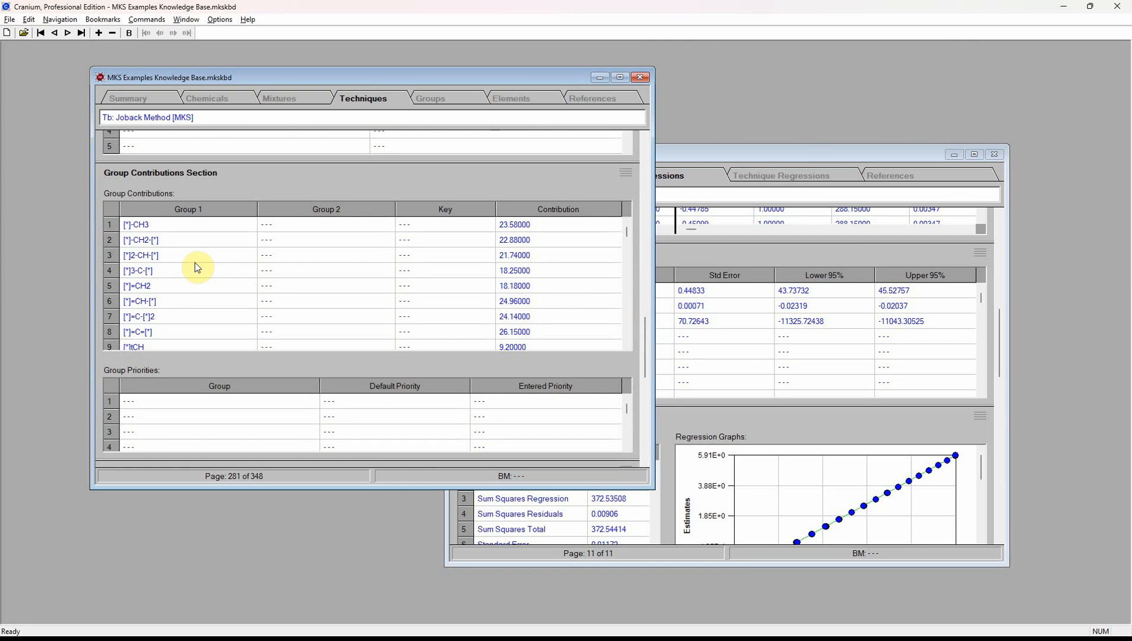
scroll(196, 267, down, 2)
scroll(196, 264, down, 5)
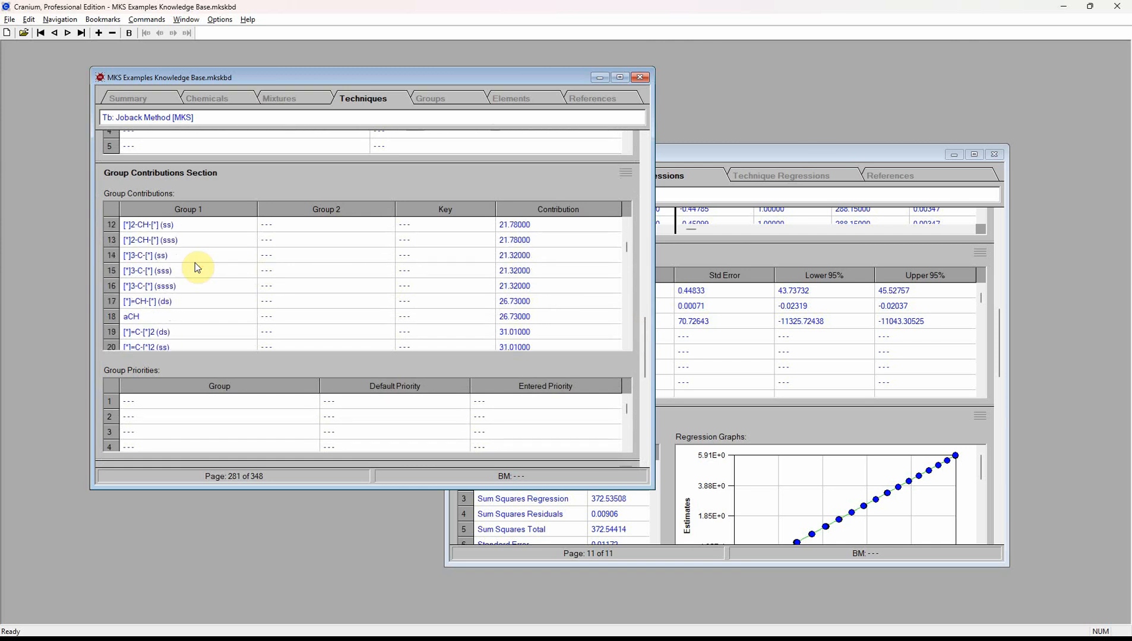
scroll(198, 267, down, 3)
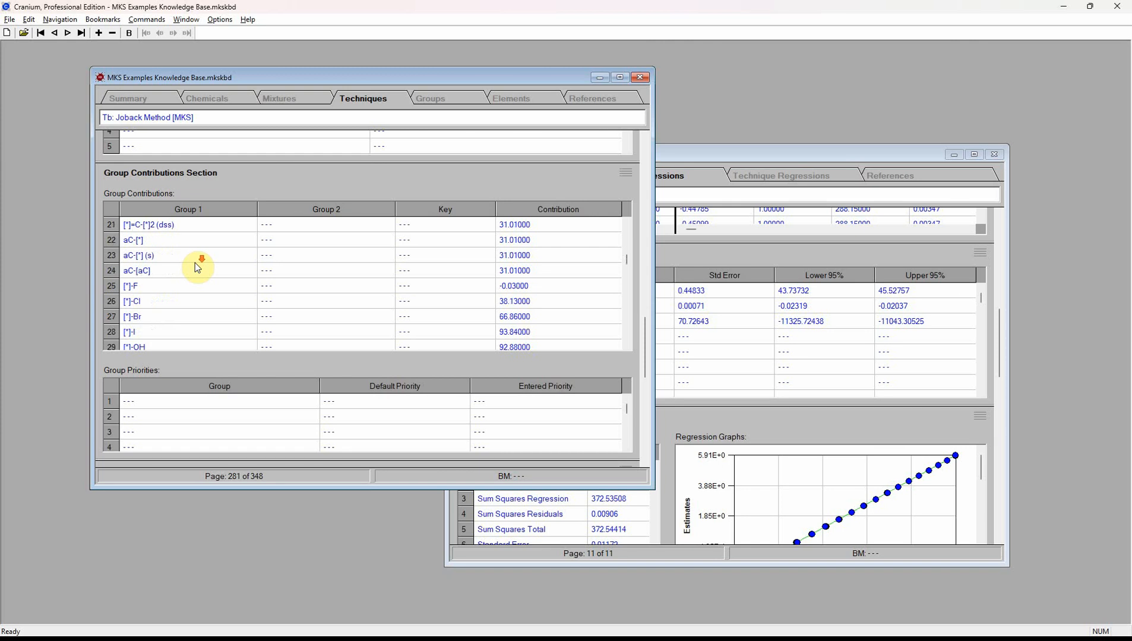
scroll(197, 267, down, 4)
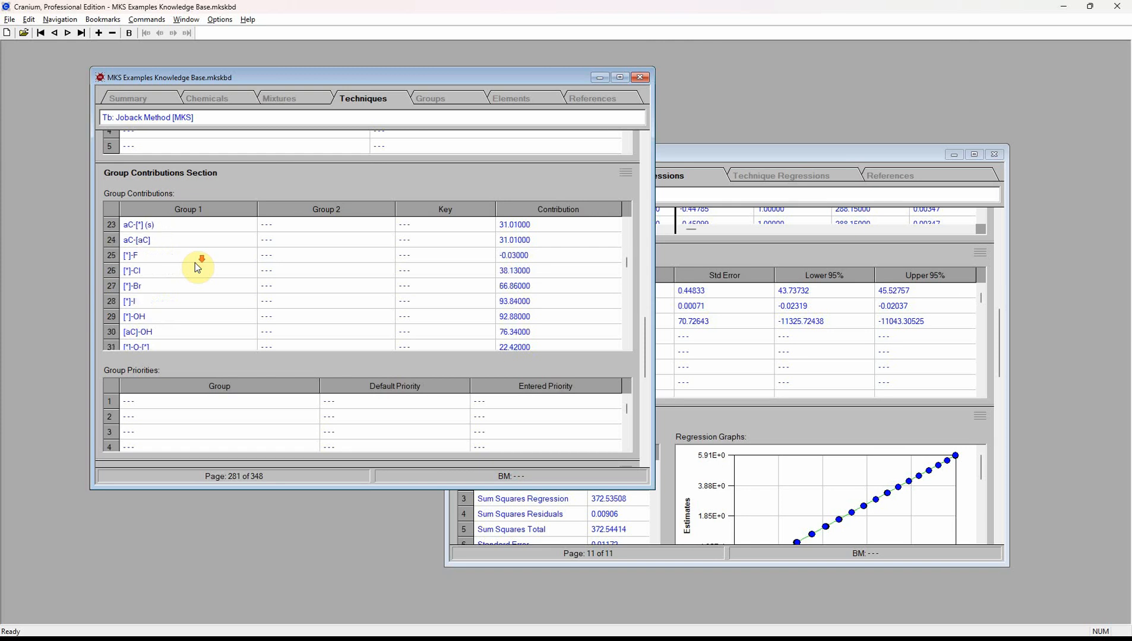
scroll(197, 267, down, 4)
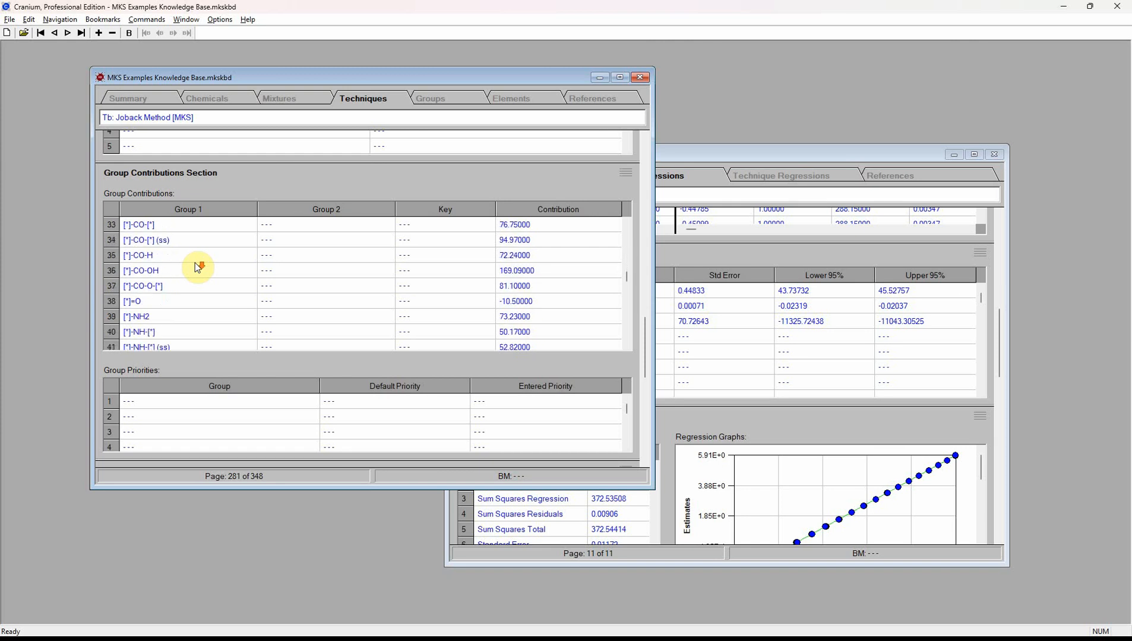
scroll(197, 267, down, 5)
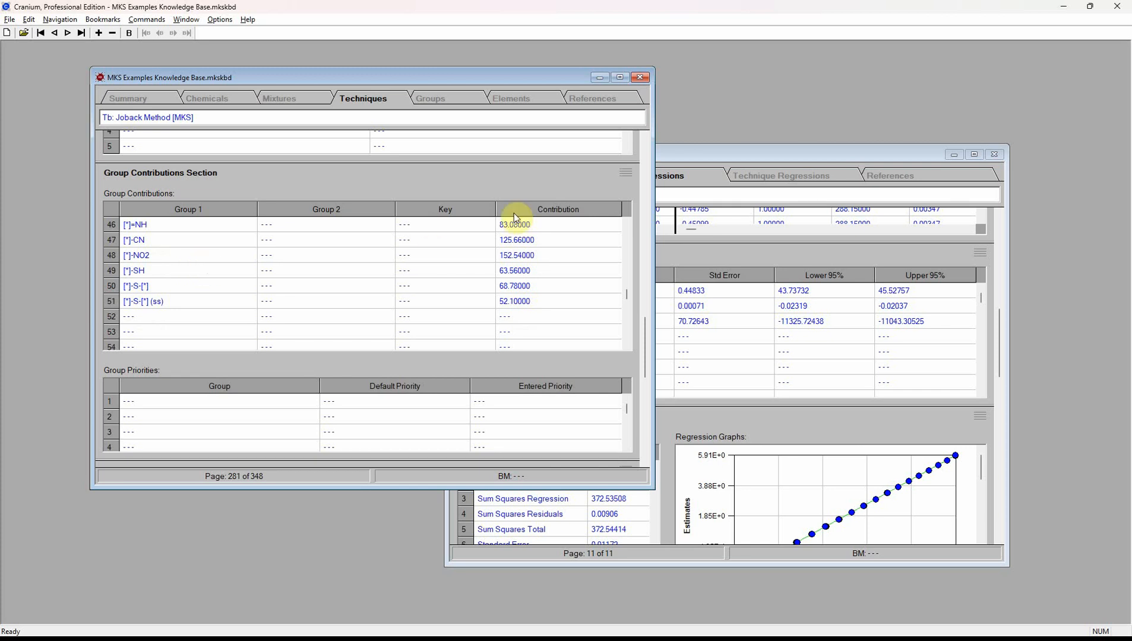
- Open Example Technique Regression in MKS Modeling Examples and review its 20 silane chemicals
click(702, 161)
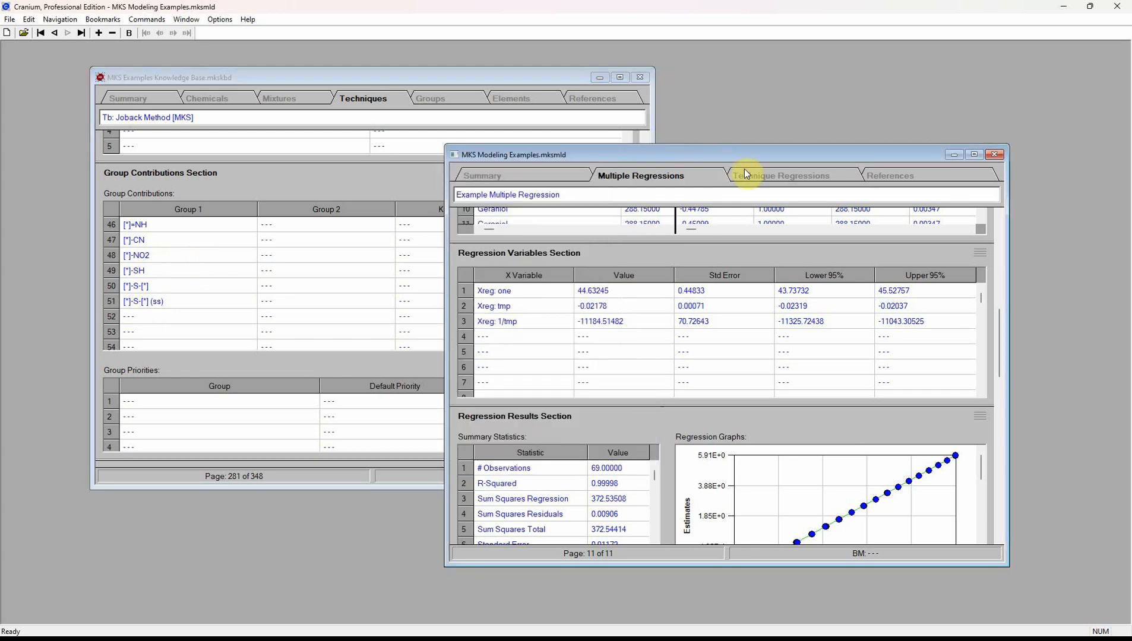
click(744, 170)
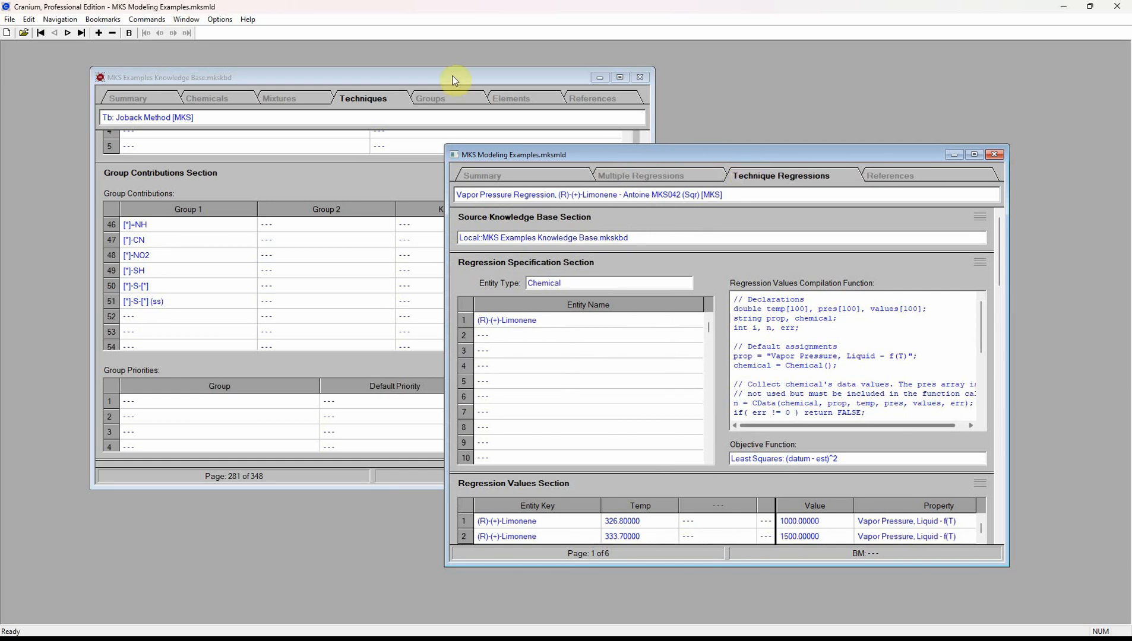
click(71, 20)
click(72, 104)
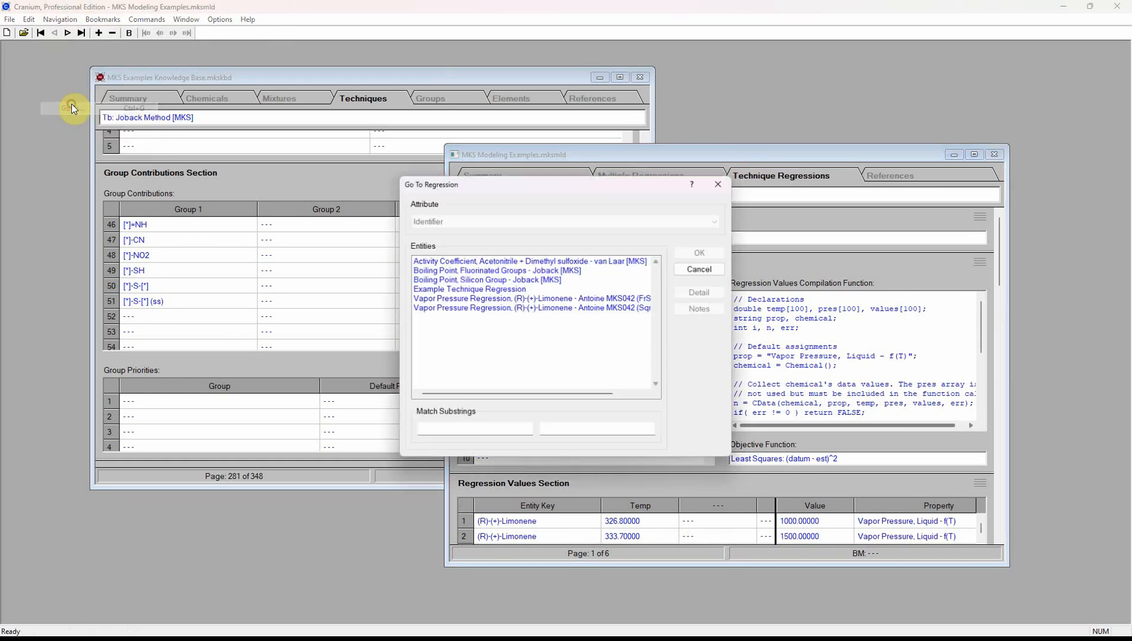
click(479, 289)
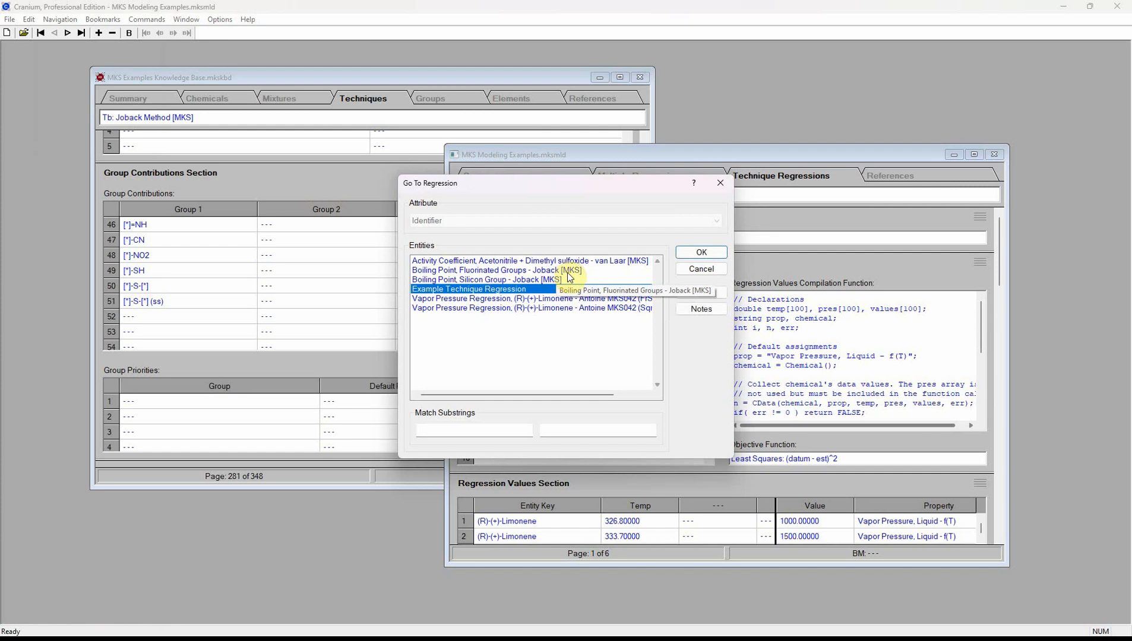
click(701, 253)
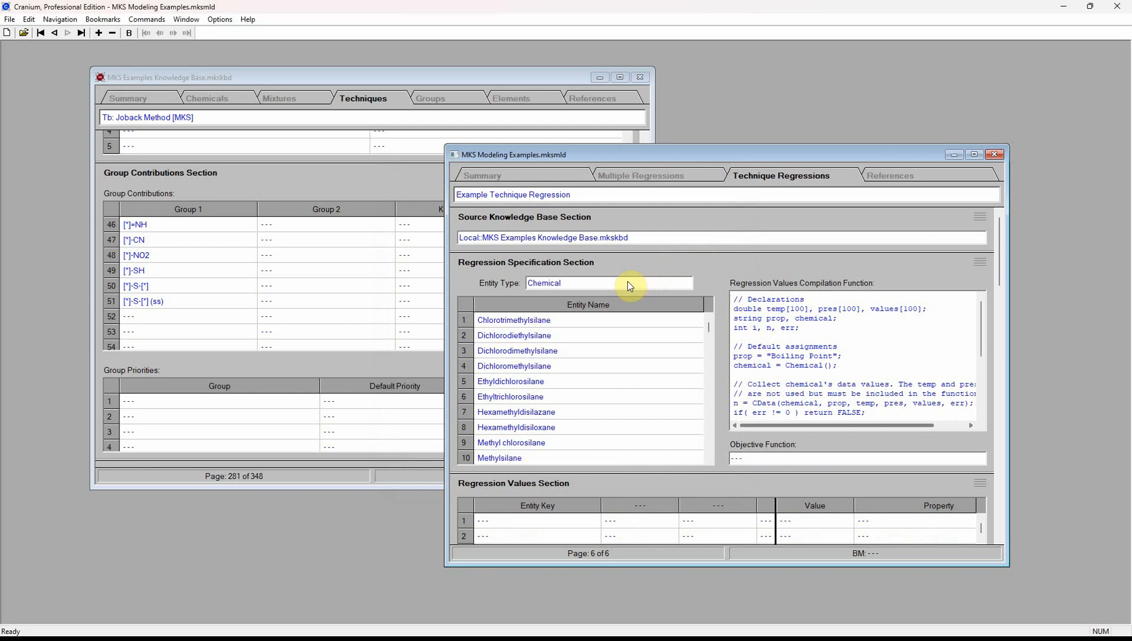
scroll(594, 345, down, 2)
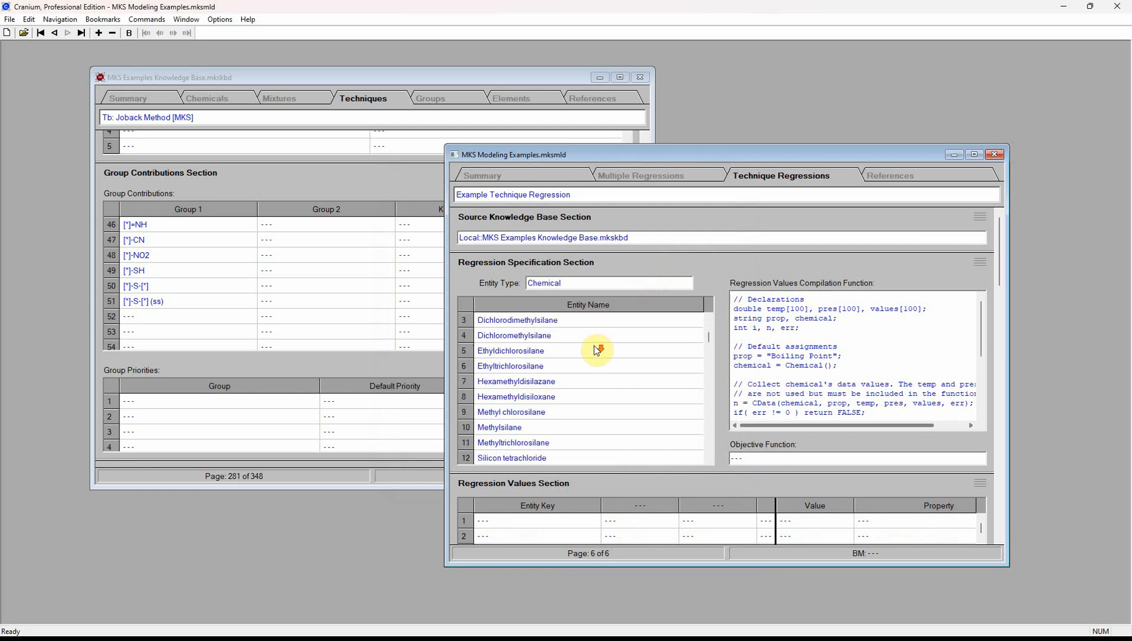
scroll(597, 351, down, 7)
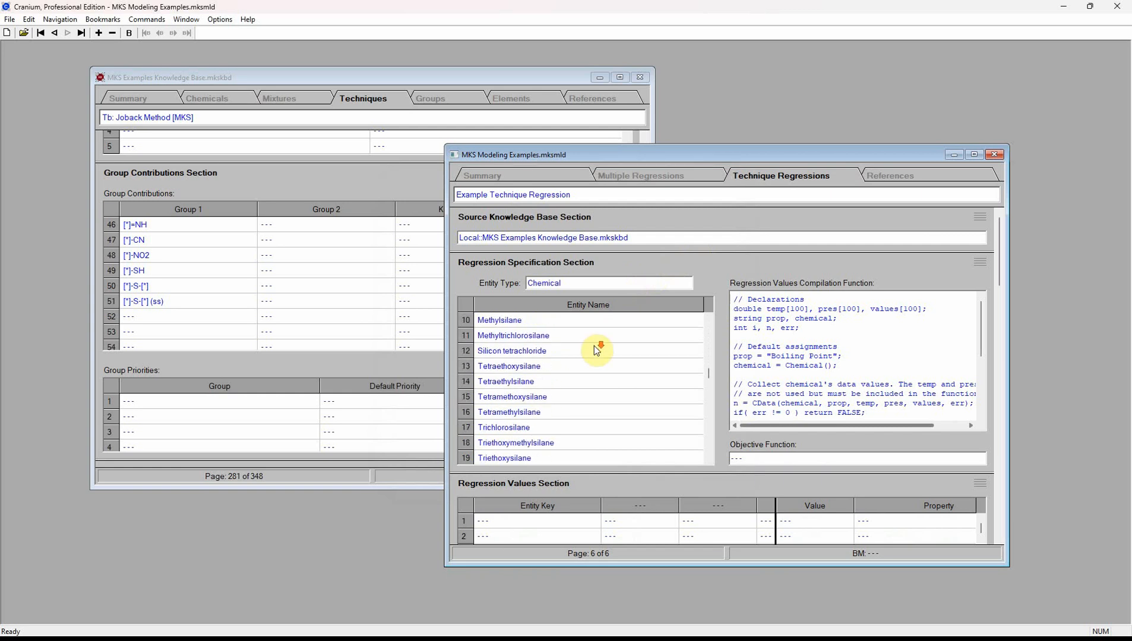
scroll(597, 351, down, 3)
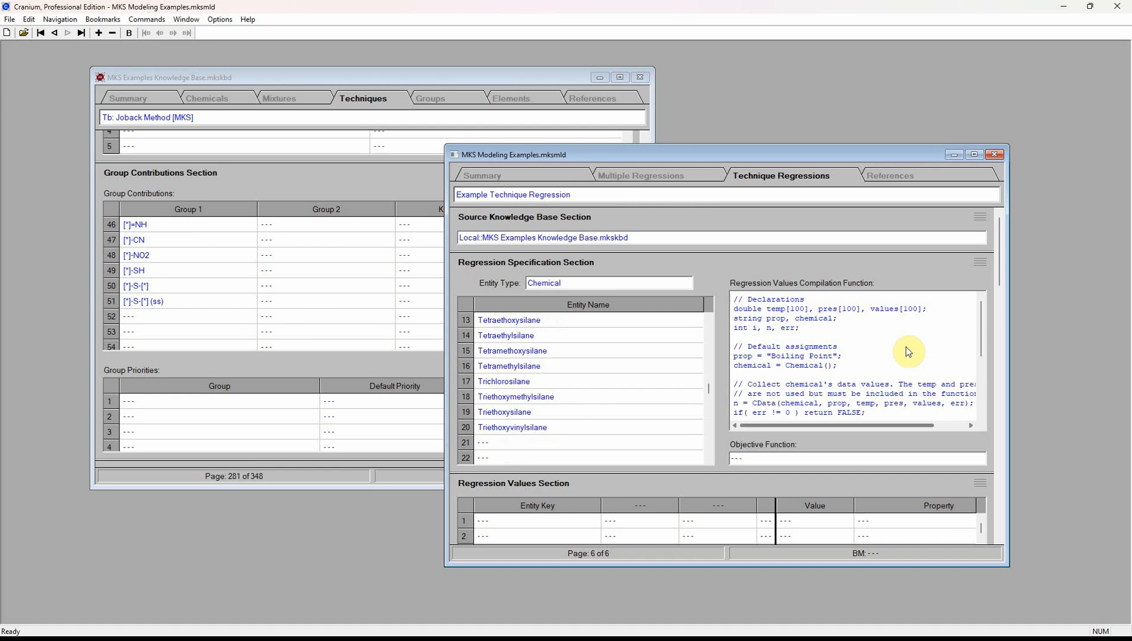
drag(998, 261, 1000, 319)
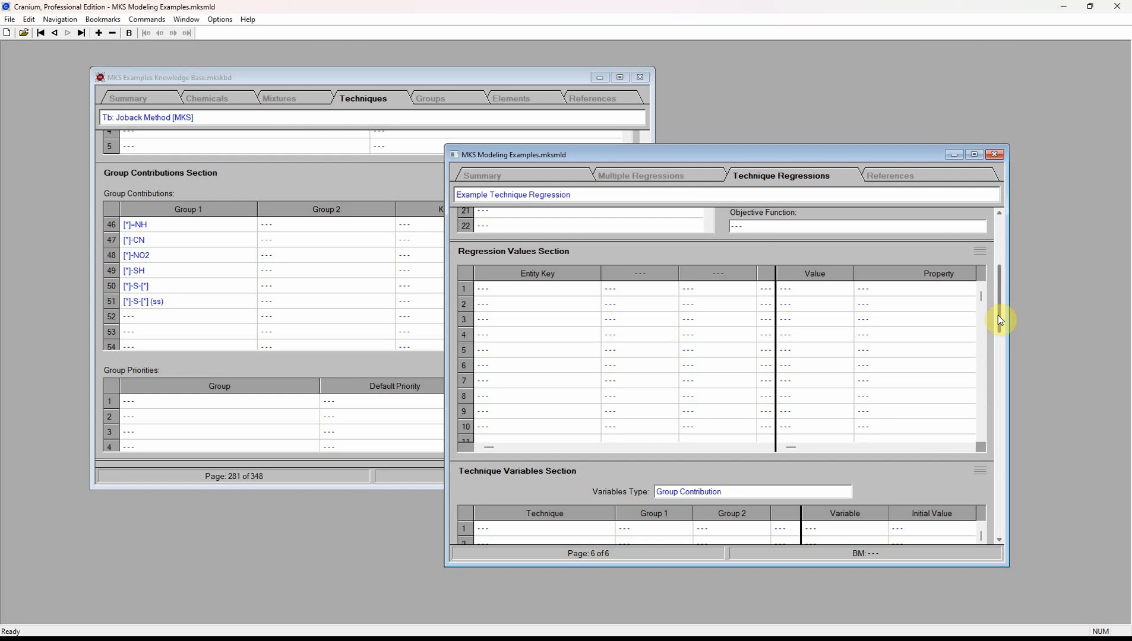
- Compile and save measured boiling points for the silanes, skipping those without values
click(147, 20)
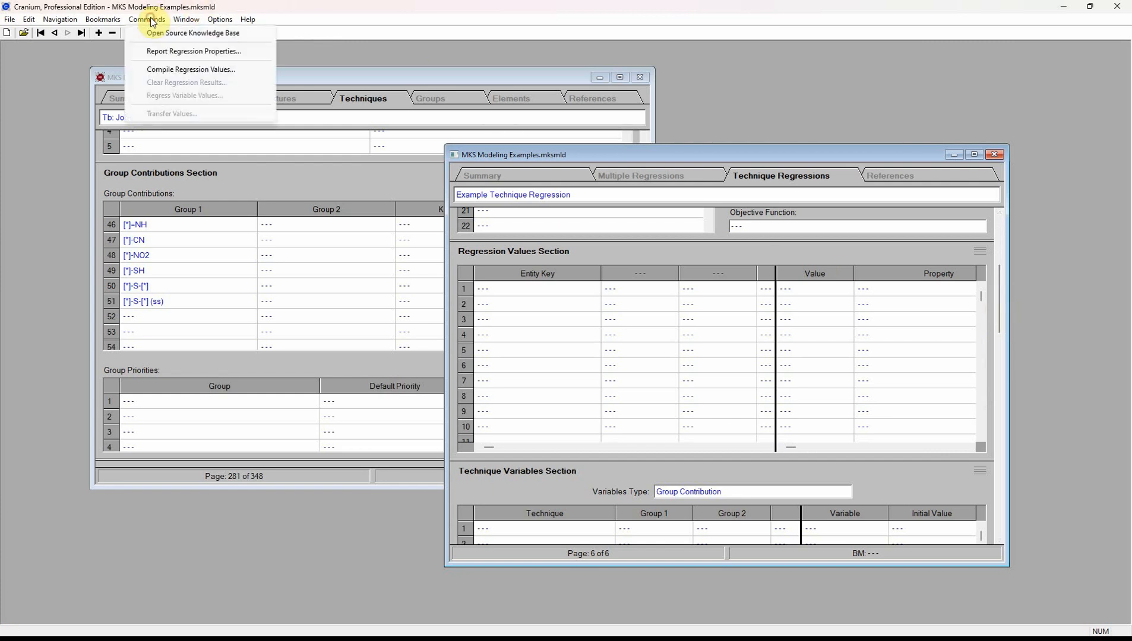
click(161, 69)
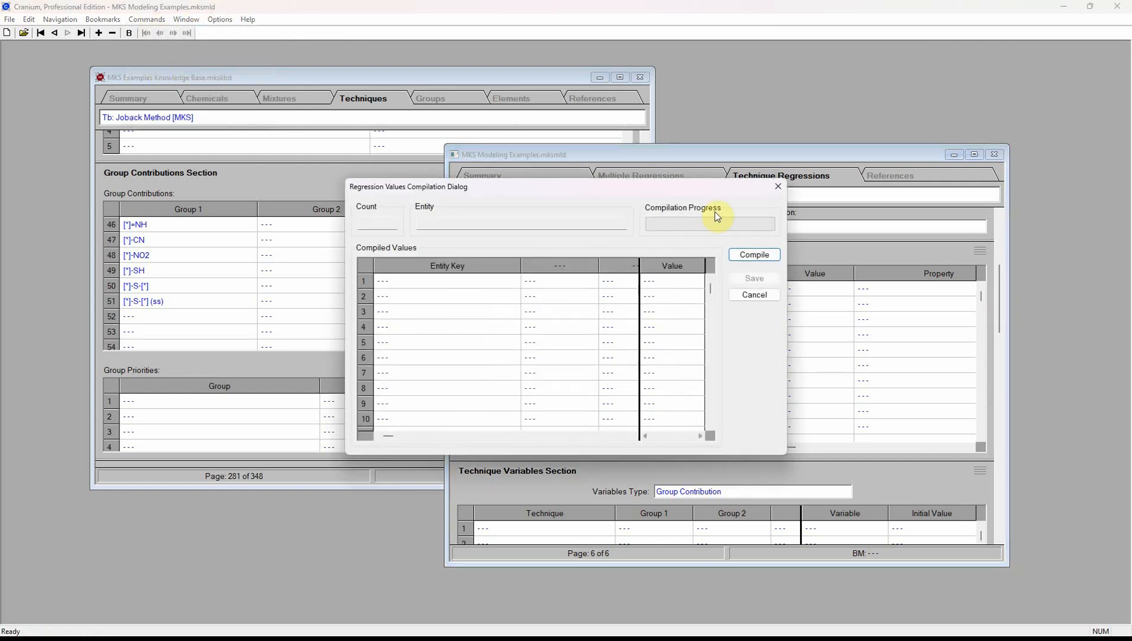
click(740, 252)
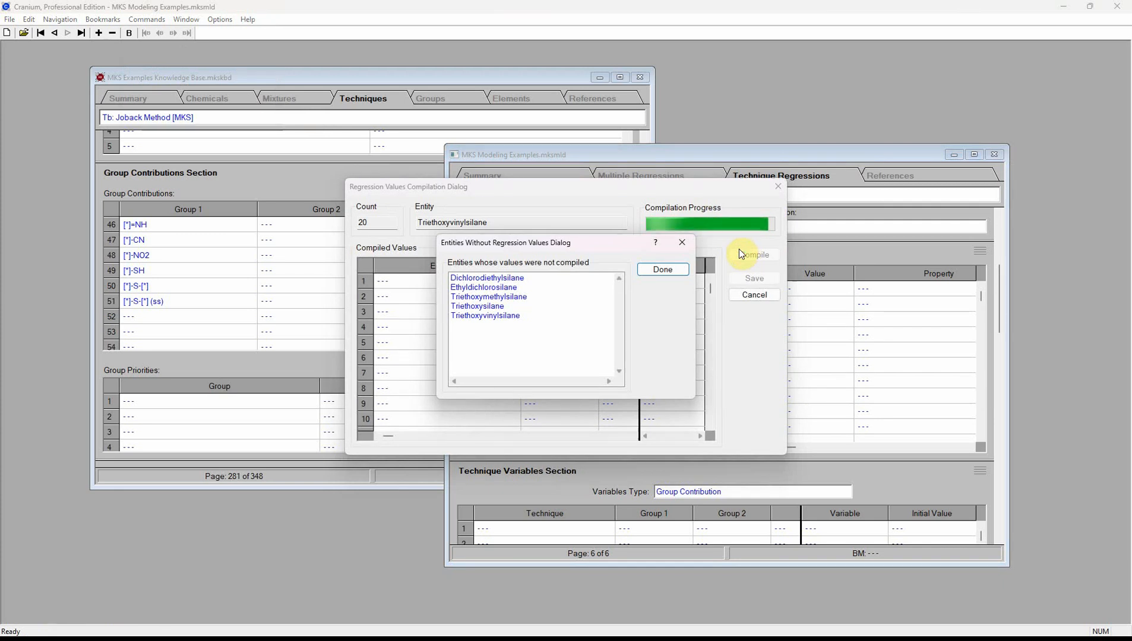
click(651, 268)
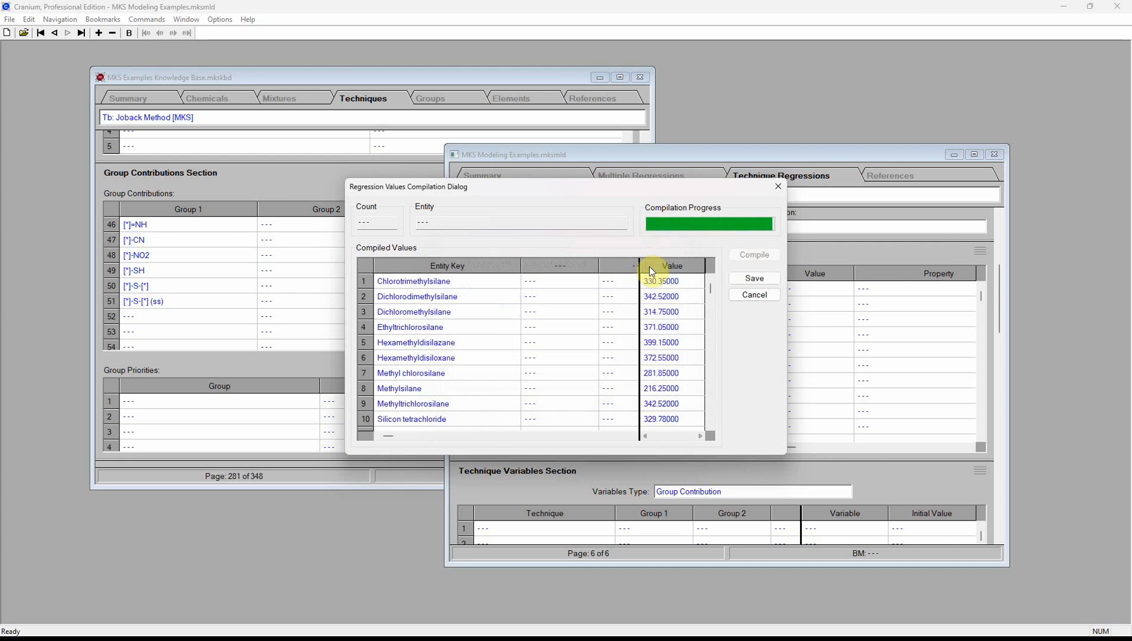
click(744, 278)
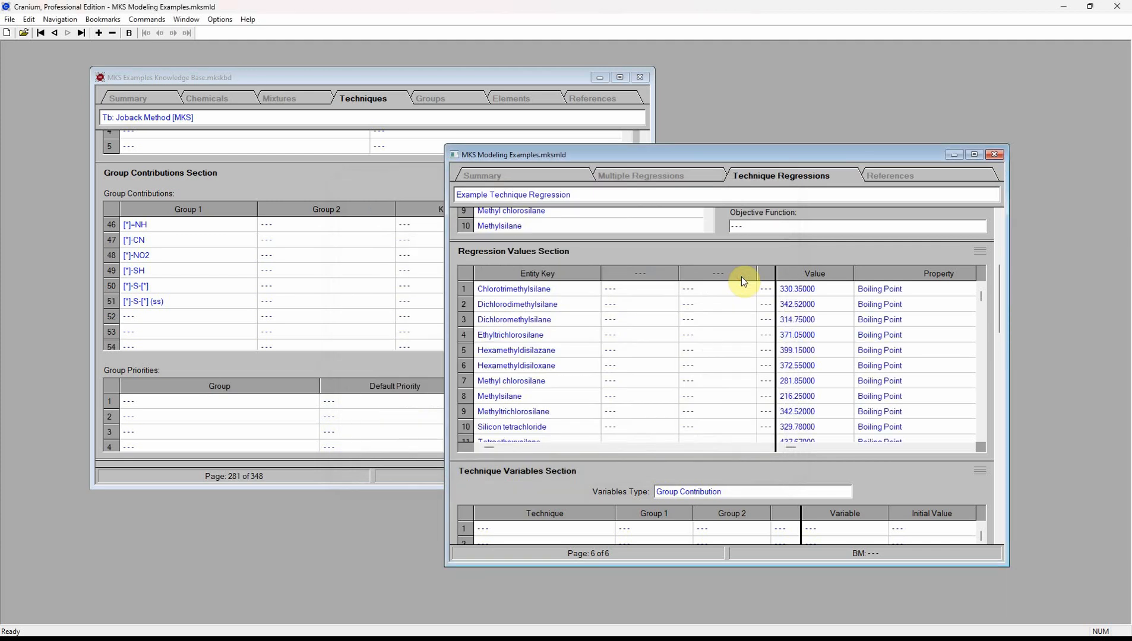
scroll(871, 310, down, 2)
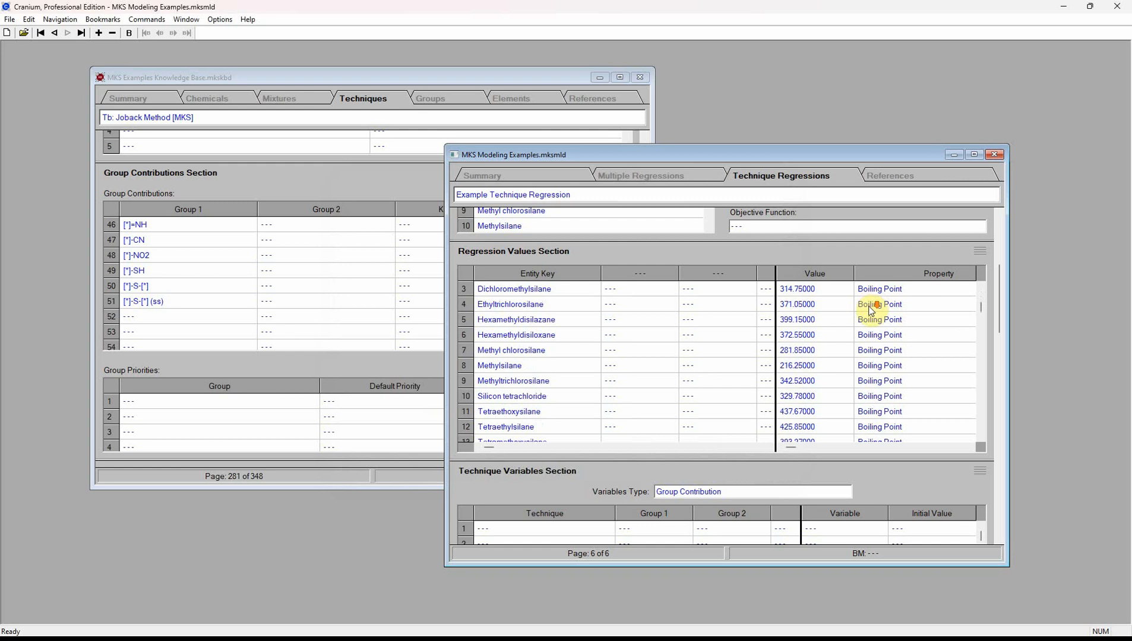
scroll(871, 310, down, 2)
scroll(871, 310, down, 2)
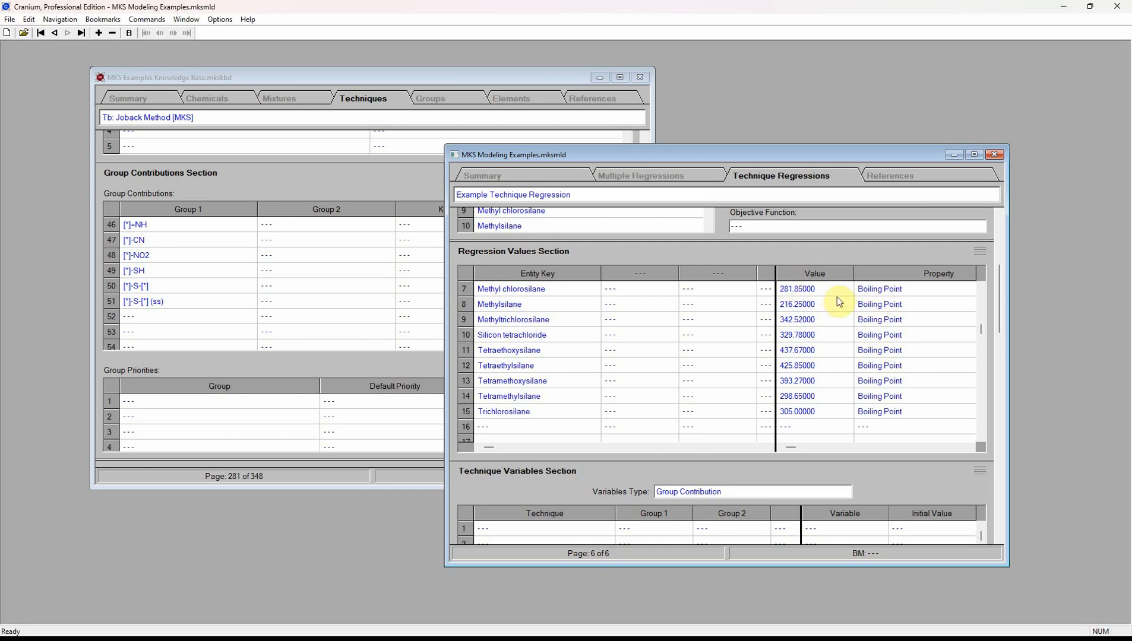
drag(1000, 280, 988, 323)
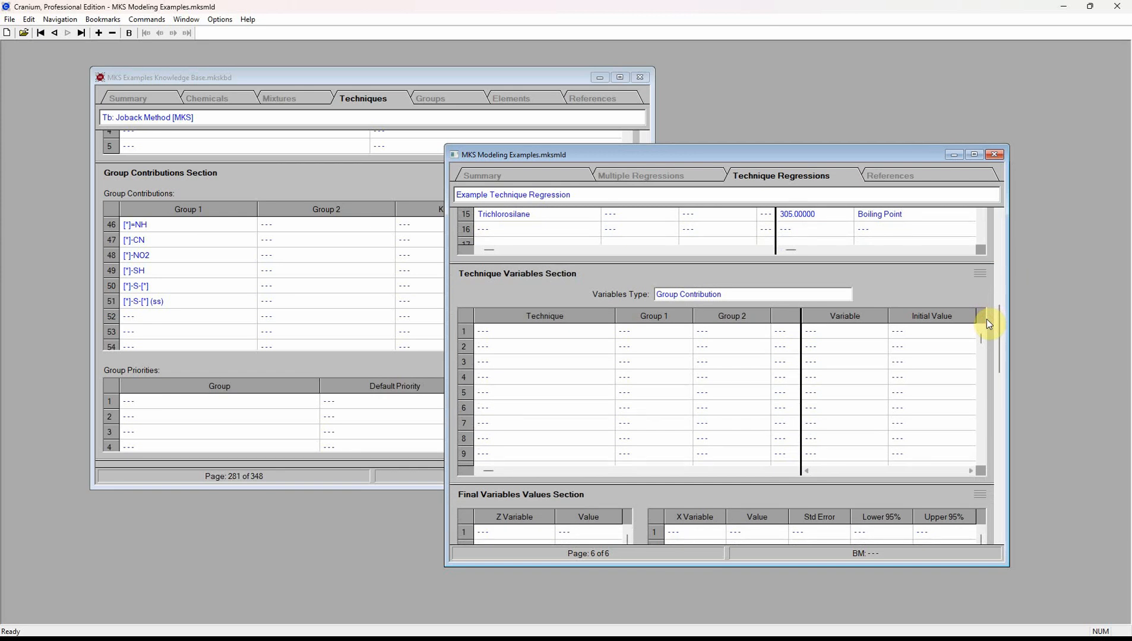
- Start a new technique variable and assign it the Tb: Joback Method technique
double_click(691, 359)
click(615, 226)
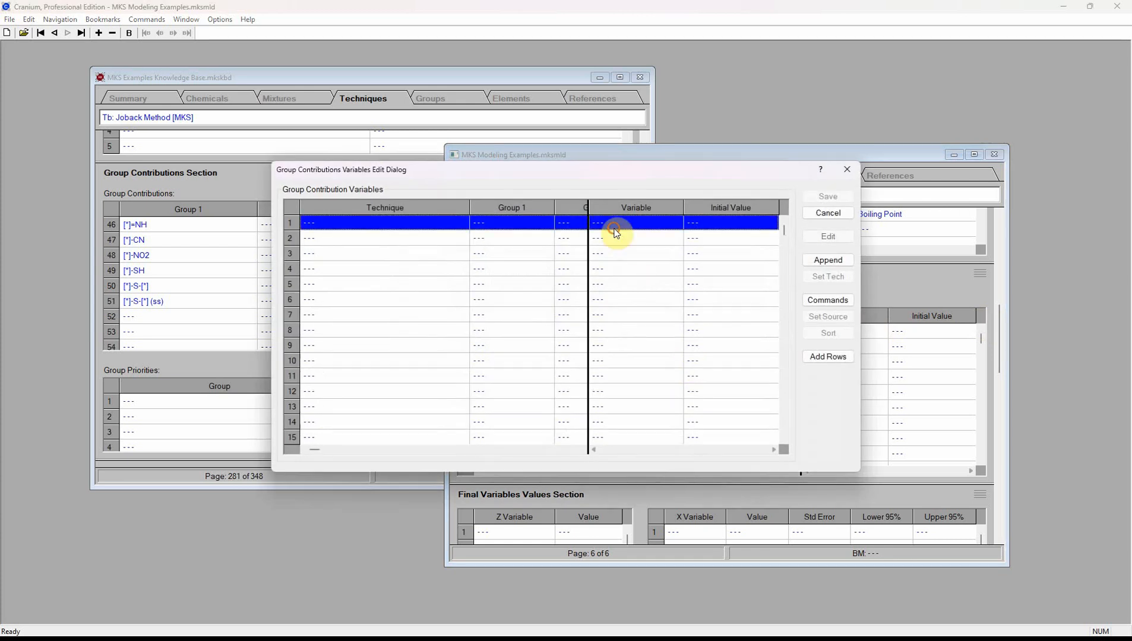
click(837, 238)
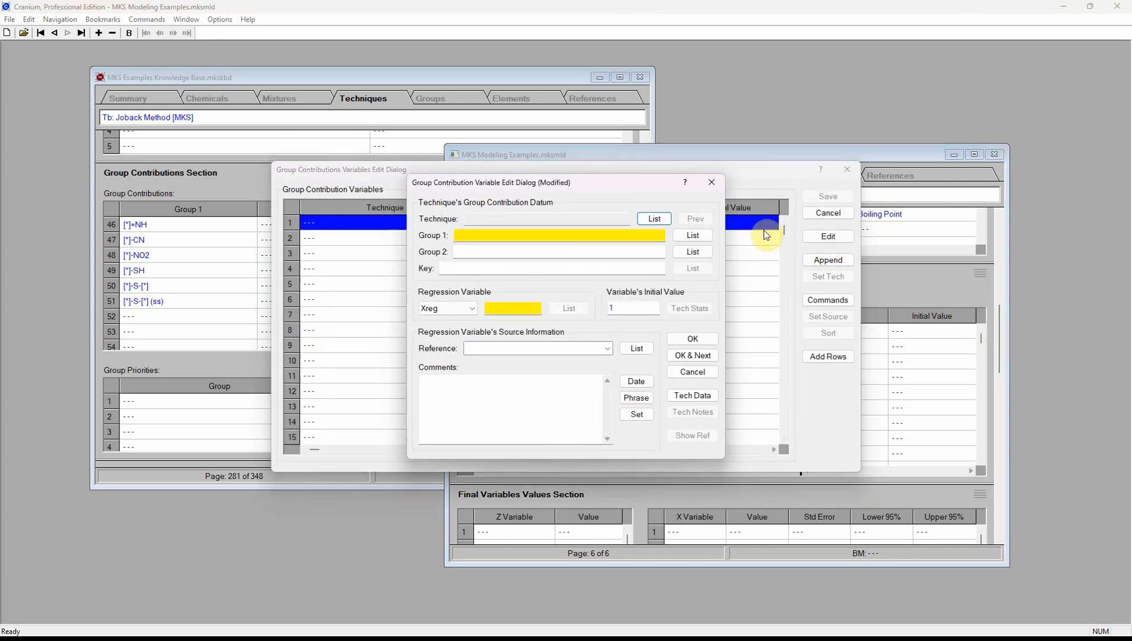
click(653, 219)
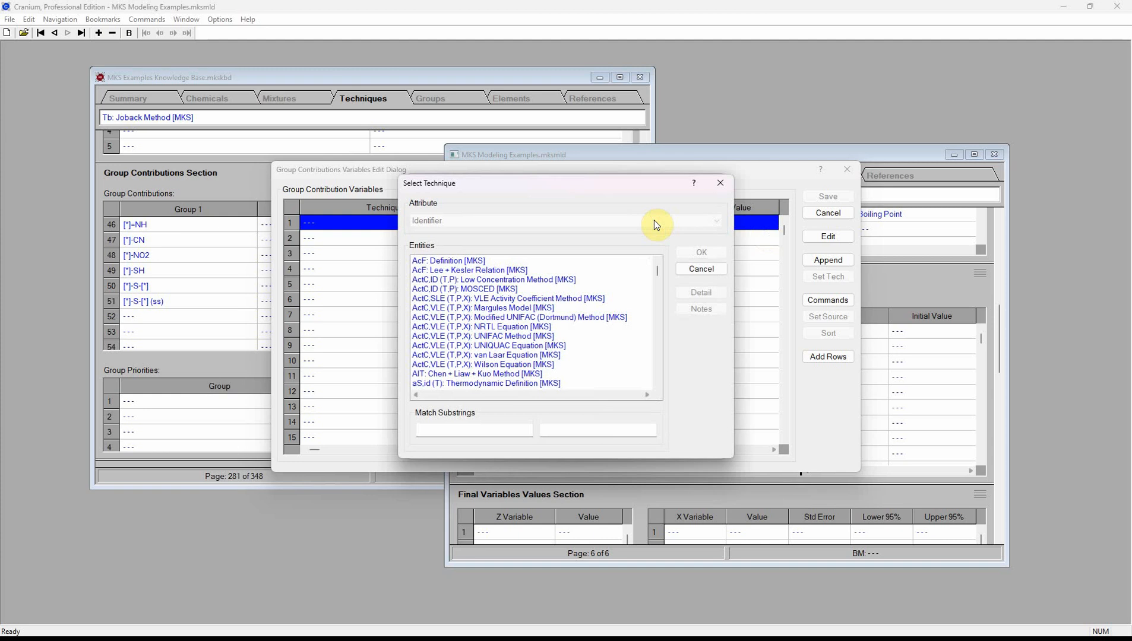
click(458, 428)
text(tb:)
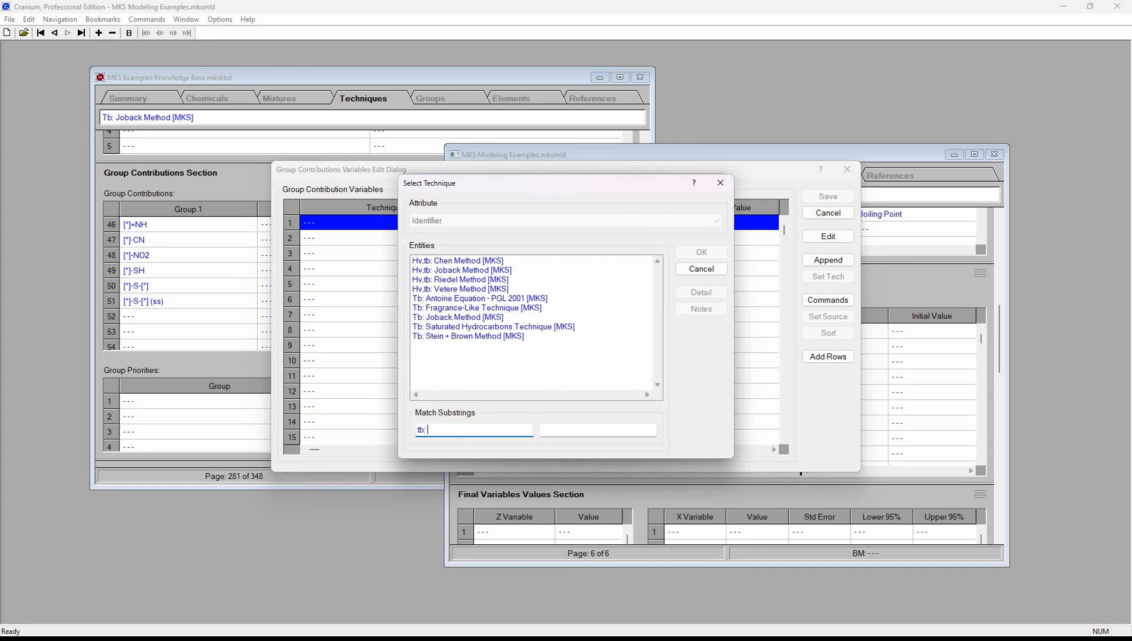
click(453, 317)
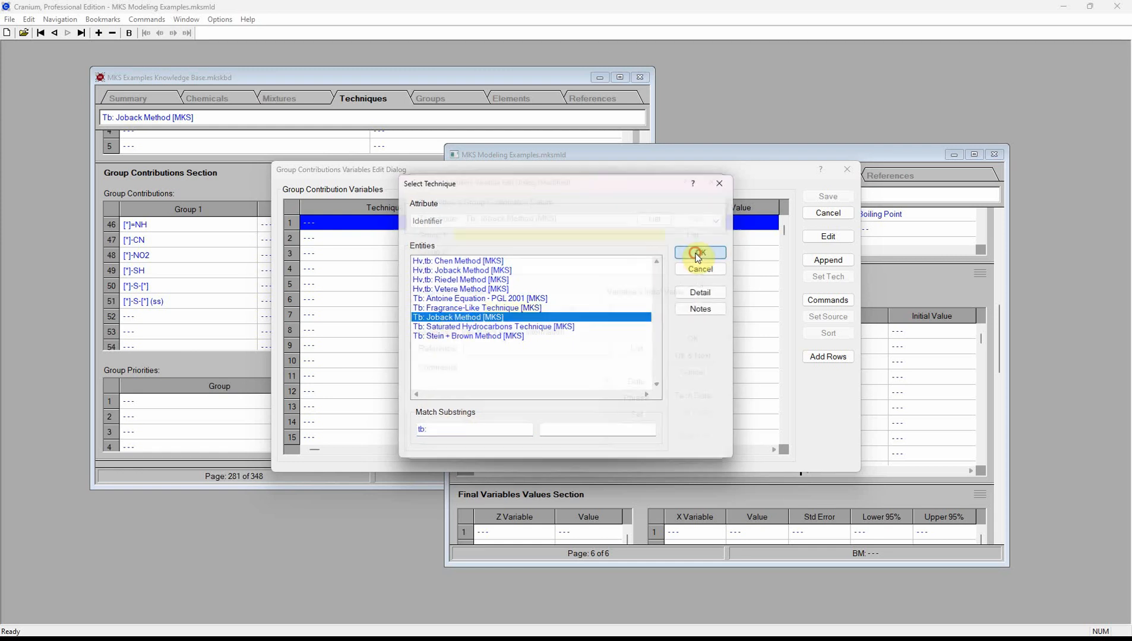
click(700, 254)
- Choose [*]3-Si-[*] as Group 1 and set the variable's initial value to 50
click(684, 240)
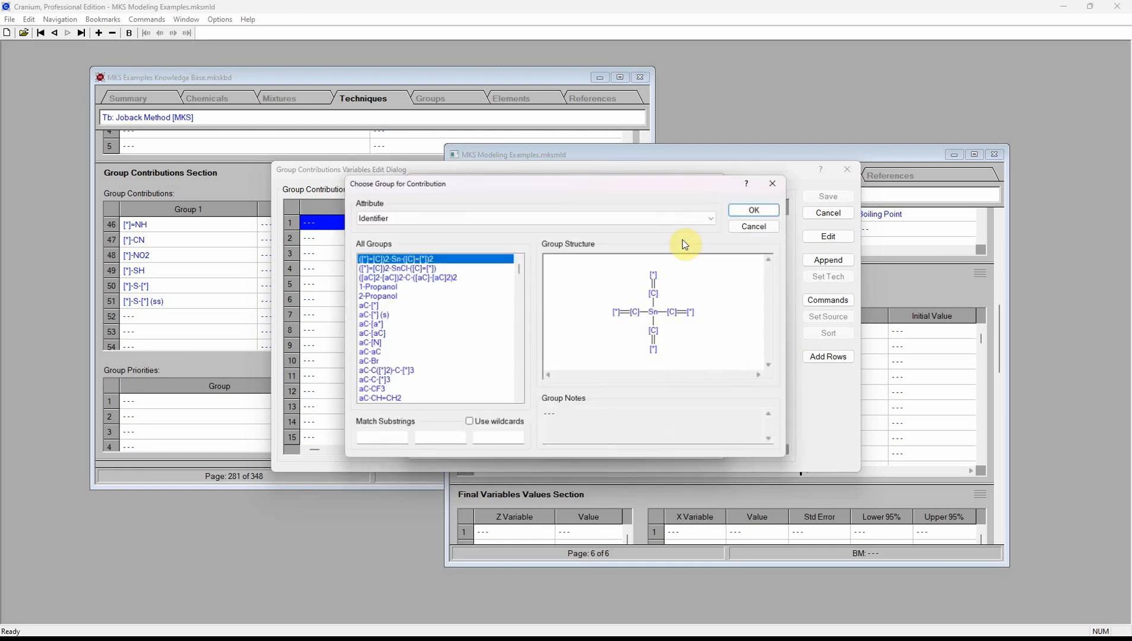
click(439, 439)
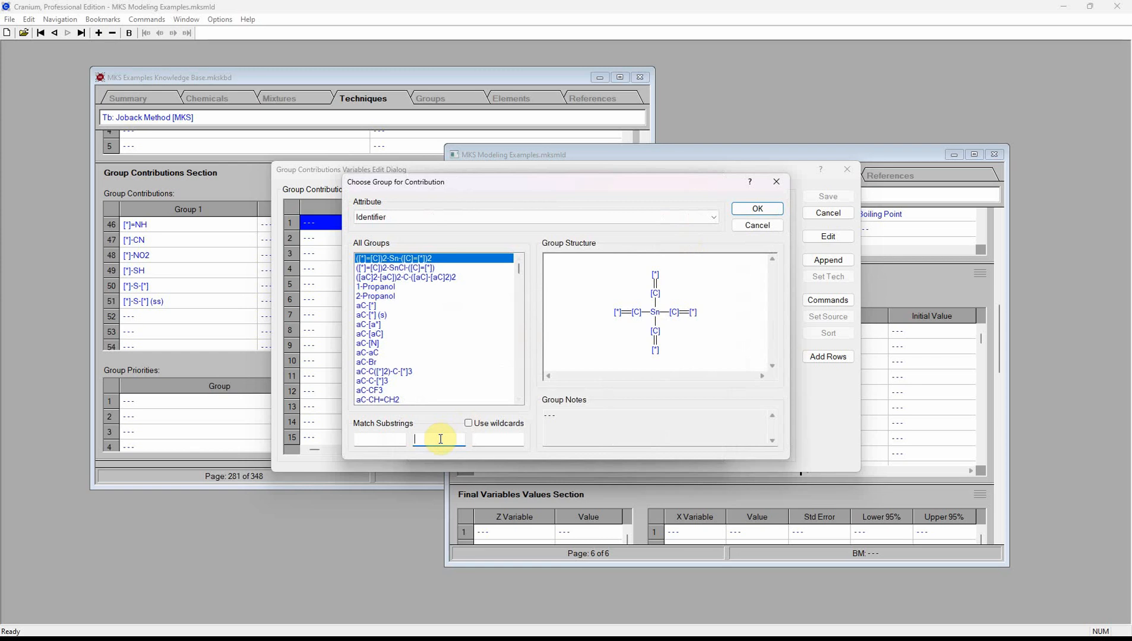
text(-s)
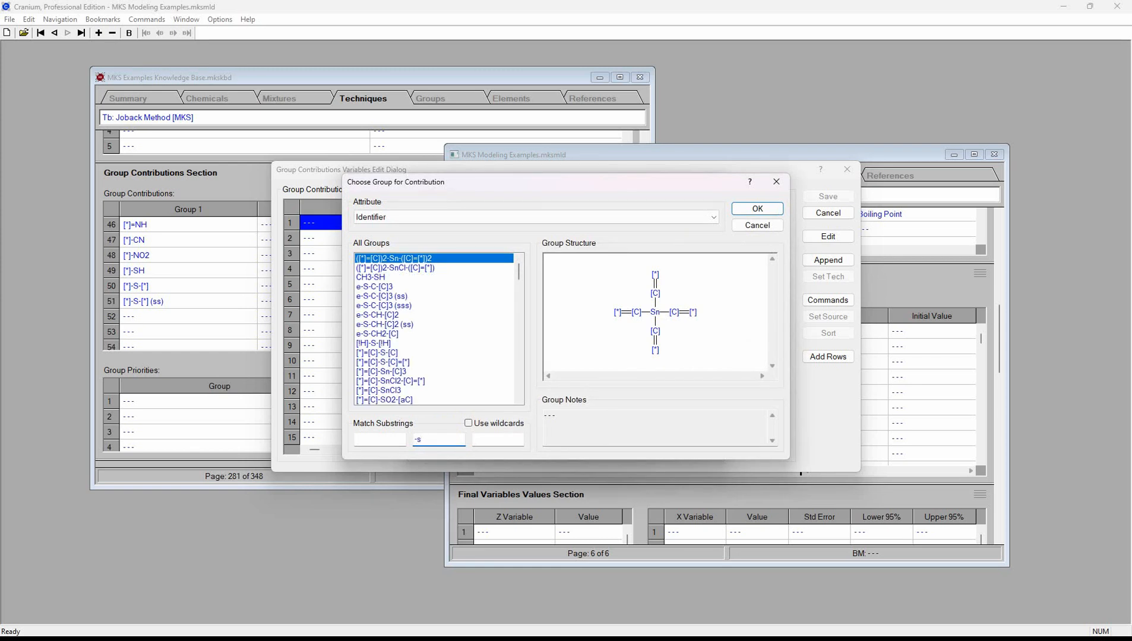
text(i-)
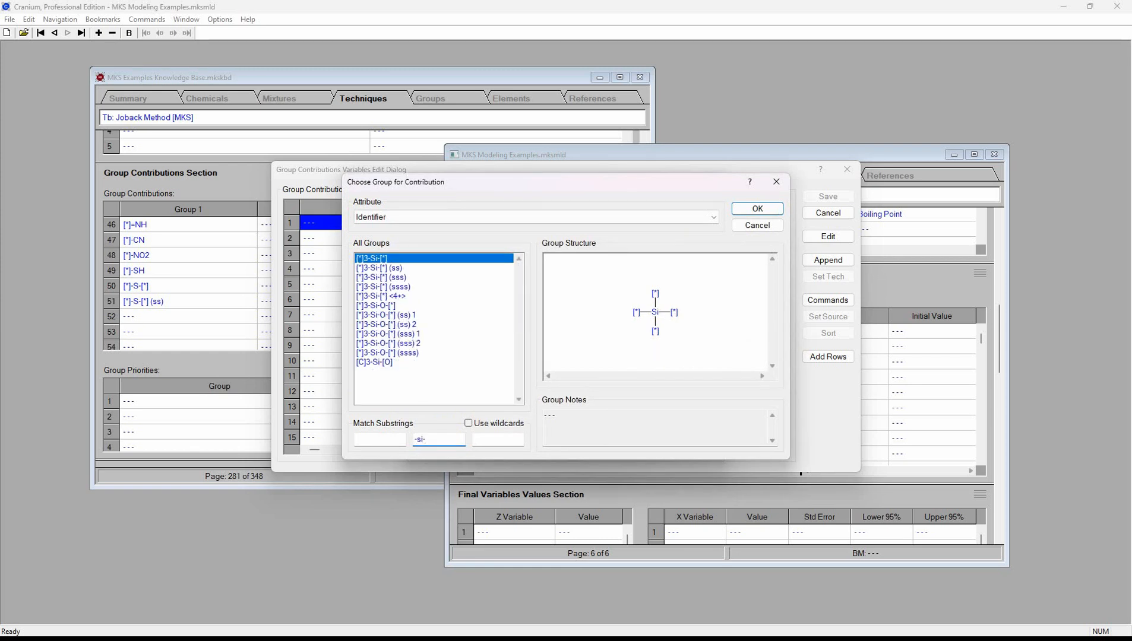
click(765, 211)
click(519, 305)
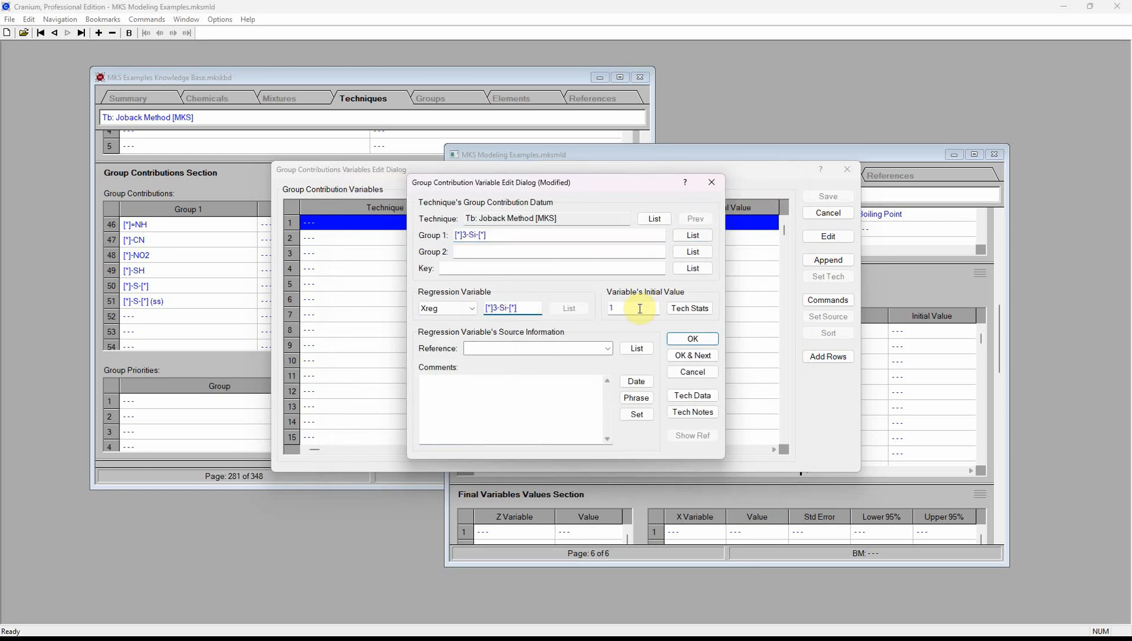
click(610, 308)
text(50)
- Cite MKS Calculation or Derivation as source, add date and remark comments, and save
click(646, 350)
double_click(530, 265)
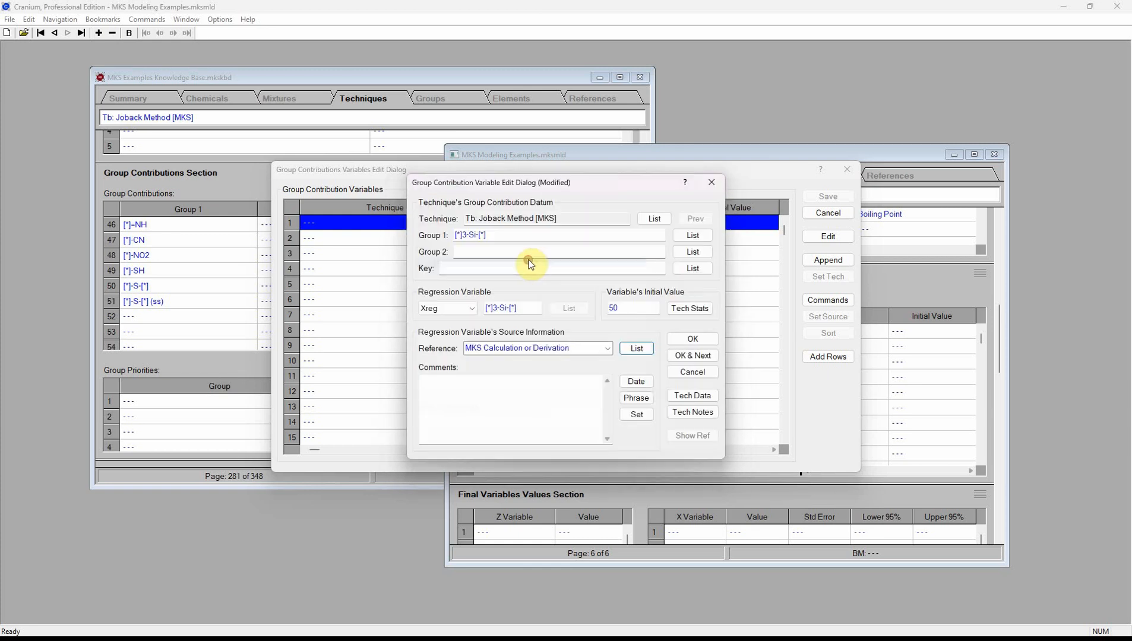
click(636, 382)
click(636, 398)
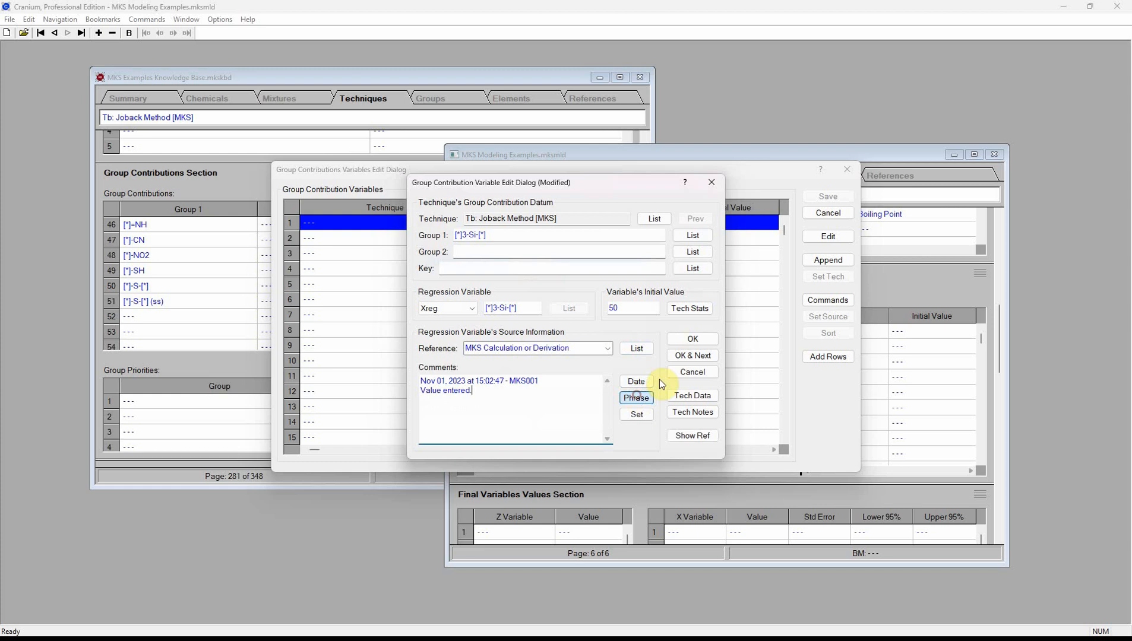
click(685, 340)
click(827, 196)
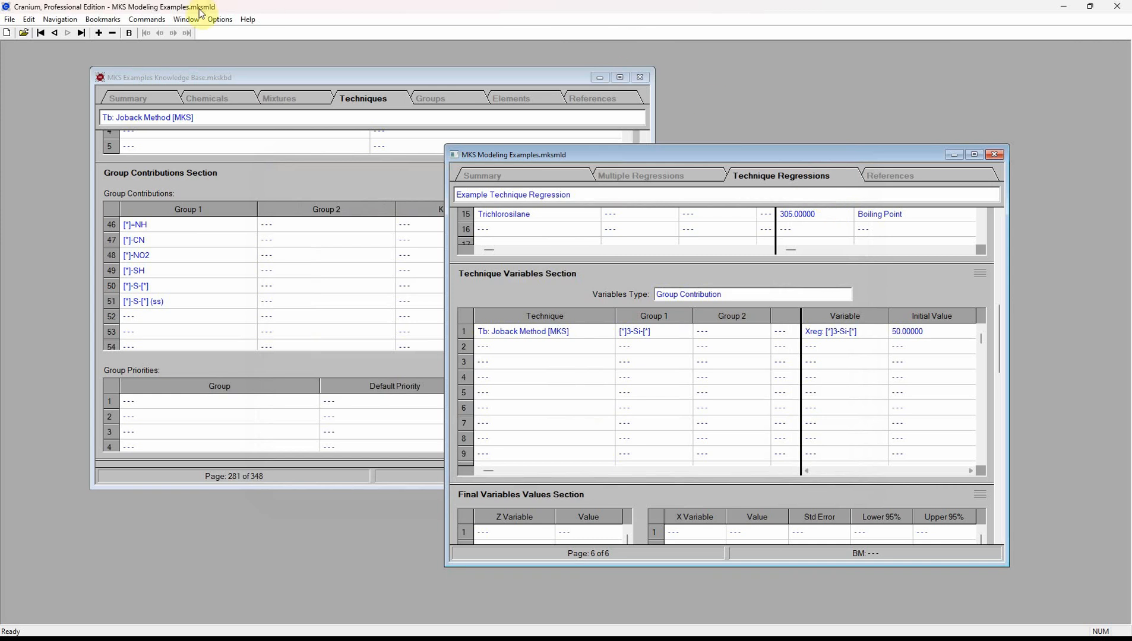
- Regress [*]3-Si-[*] to 6.18176 (3.62827 average absolute percent error) and save the results
click(147, 19)
click(155, 93)
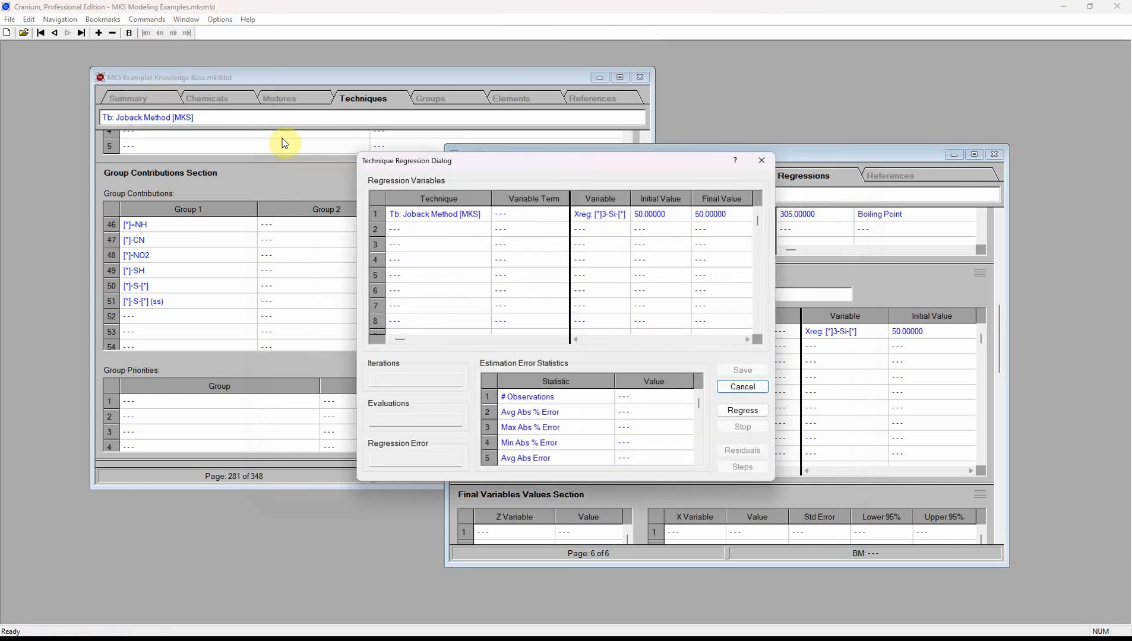
click(747, 409)
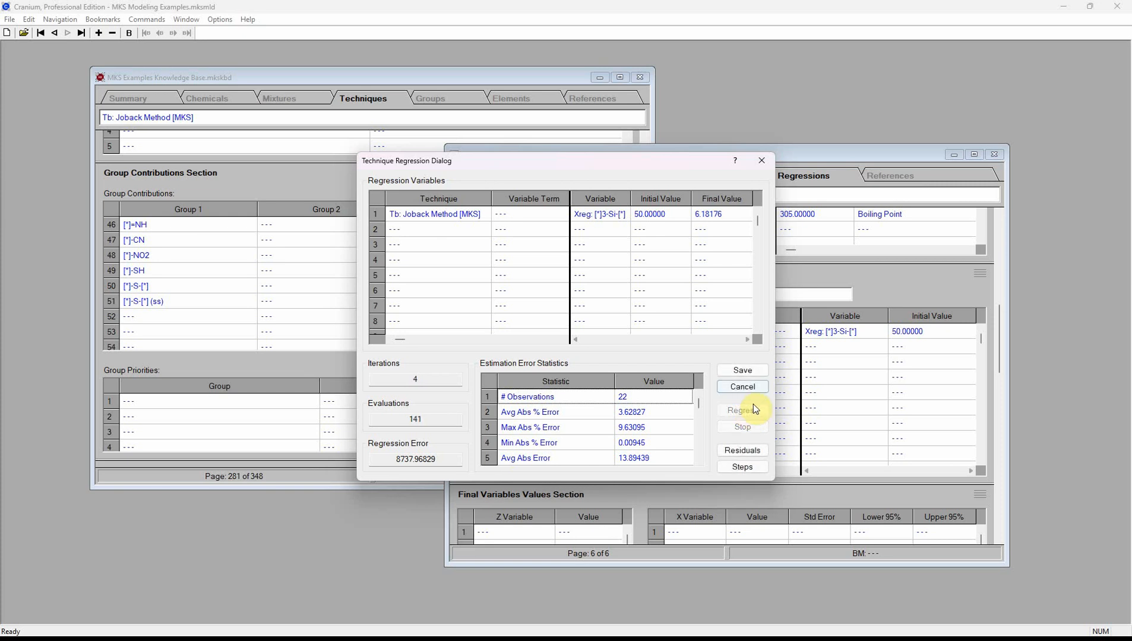
click(742, 370)
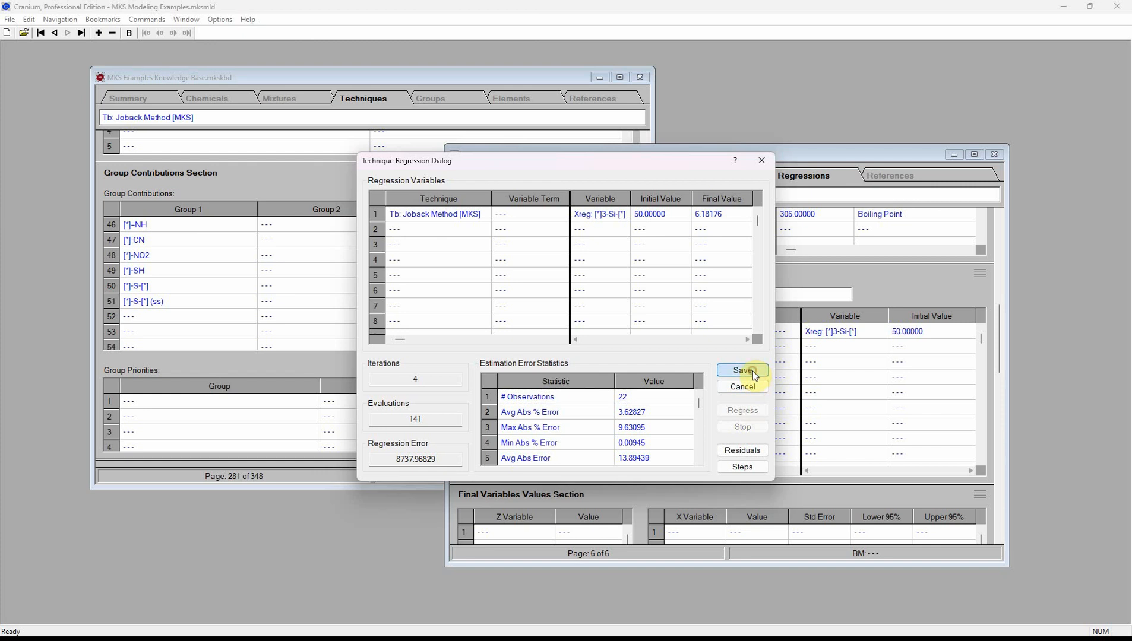
drag(996, 322, 986, 375)
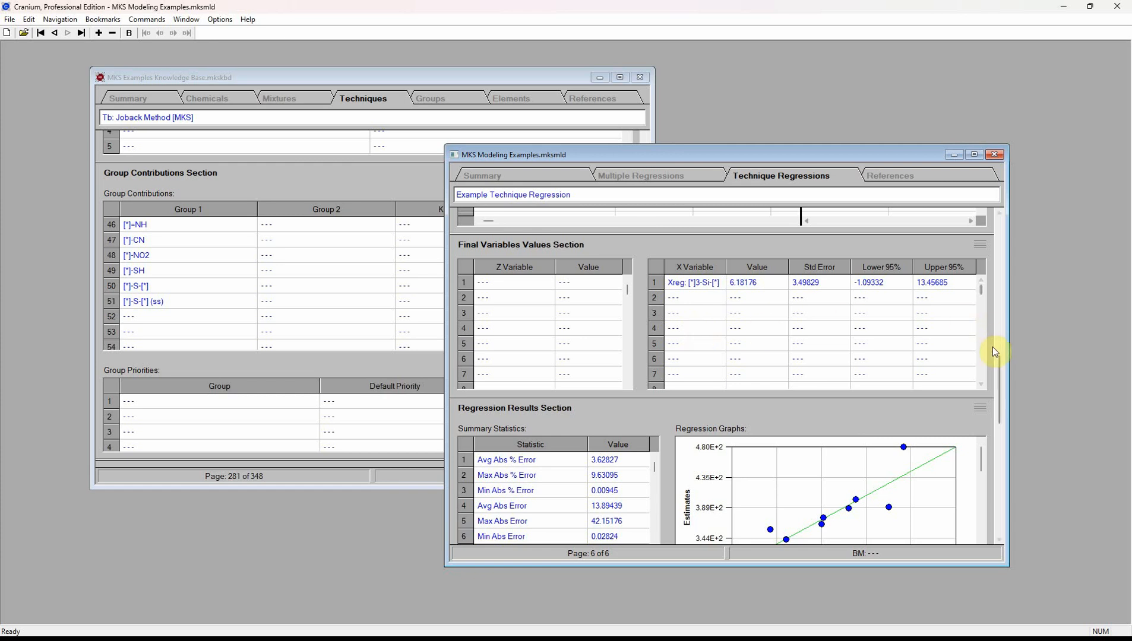
drag(997, 368, 987, 406)
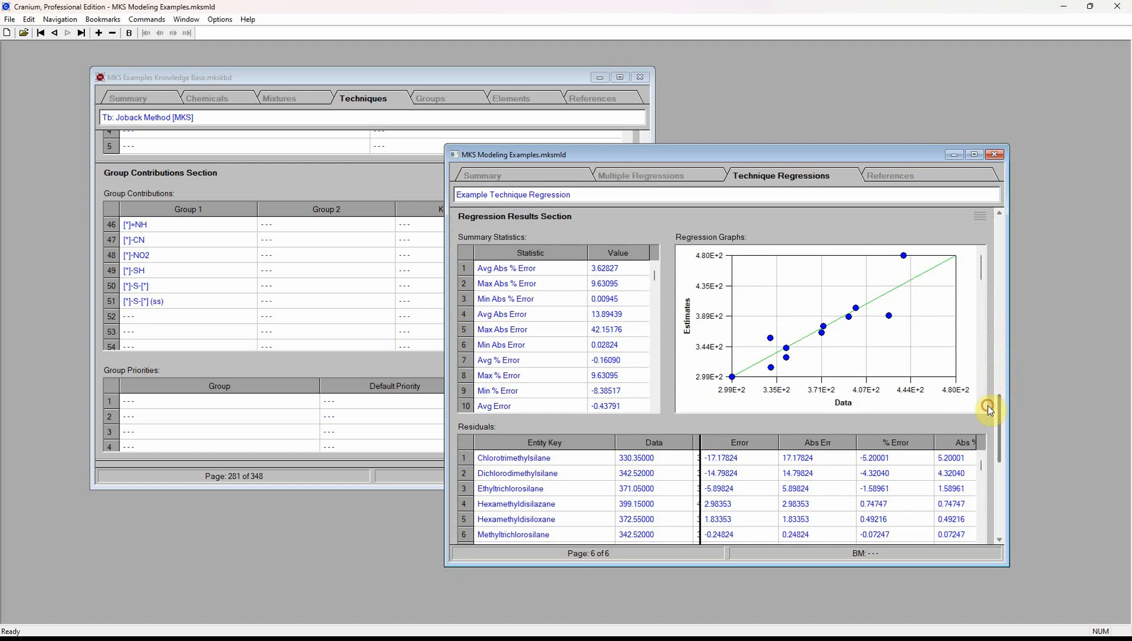
click(980, 385)
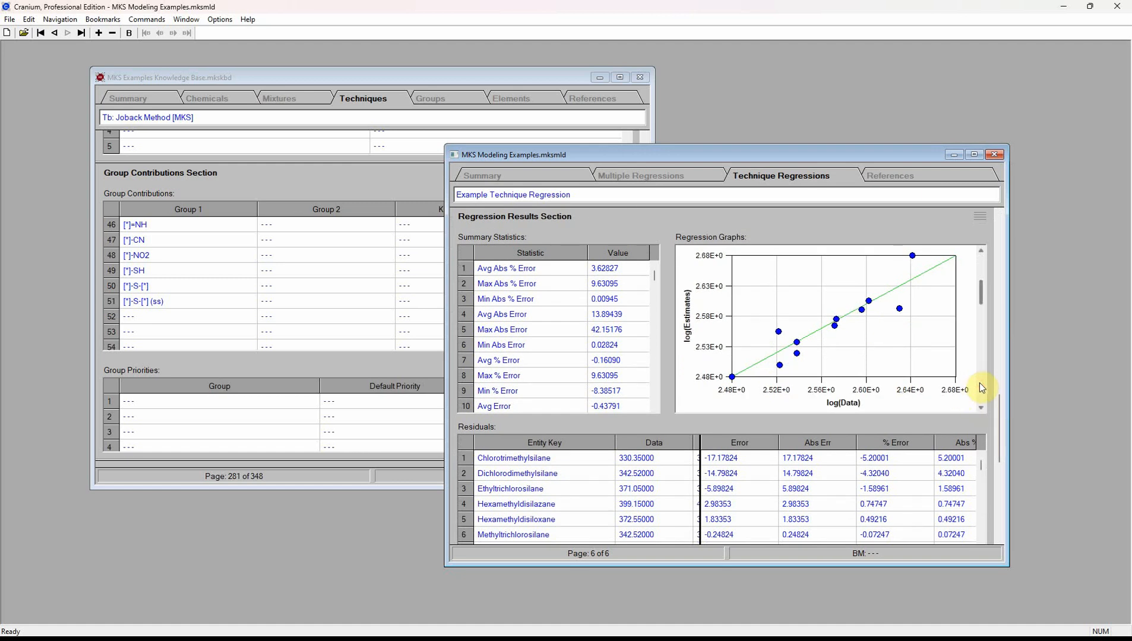
click(980, 385)
click(979, 265)
click(982, 266)
drag(1001, 405, 1004, 361)
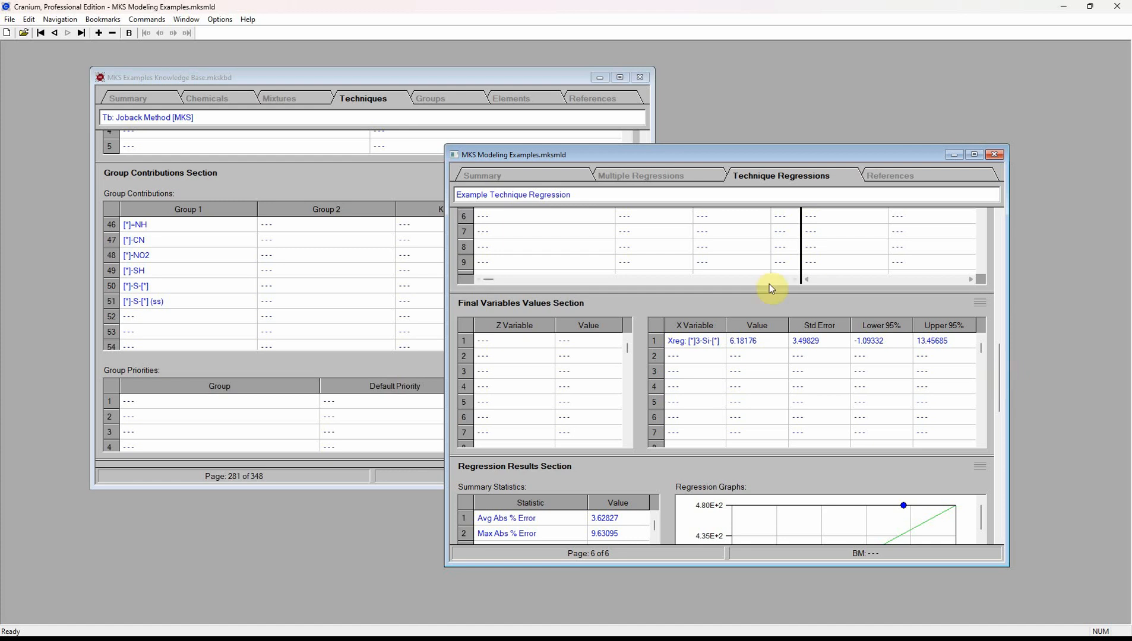
click(159, 21)
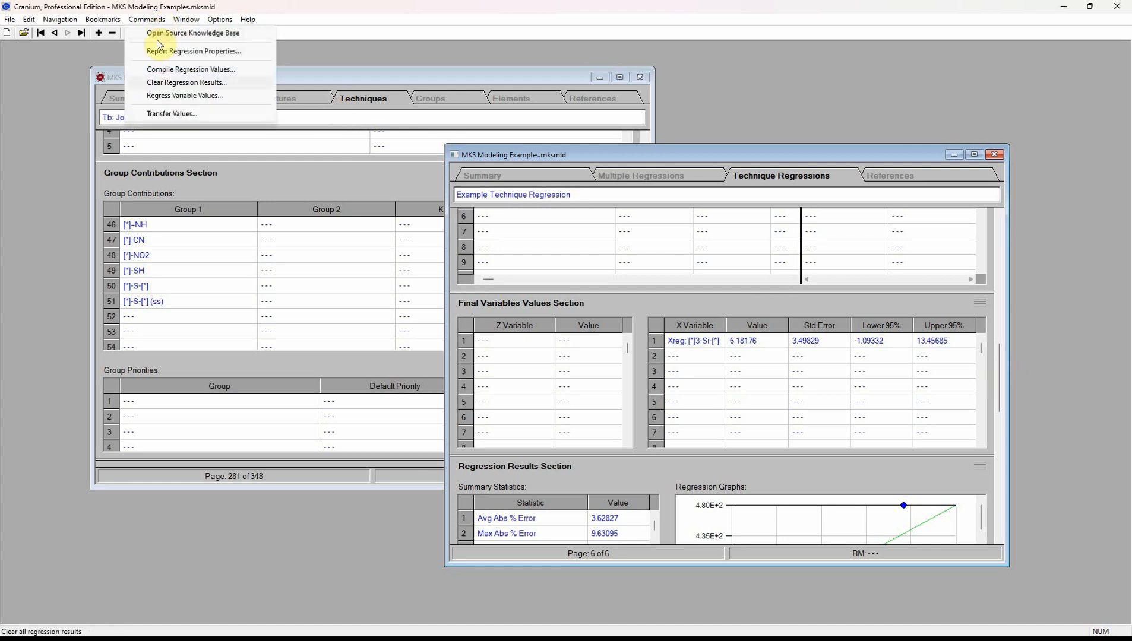
- Transfer the 6.18176 [*]3-Si-[*] value to the knowledge base and view it as row 52
click(171, 114)
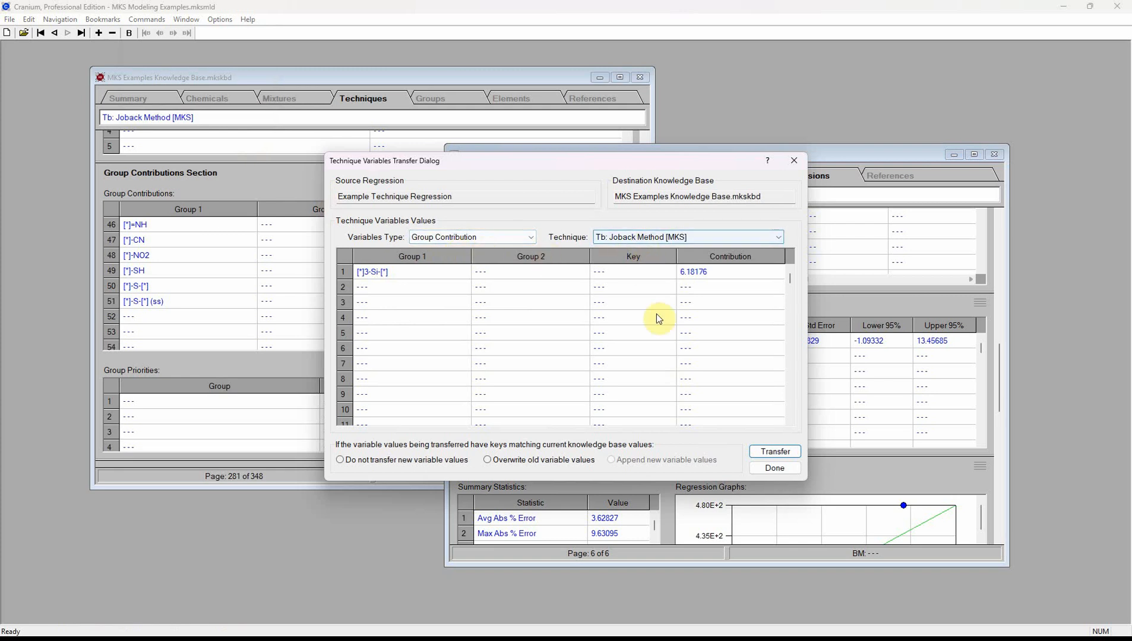
click(782, 453)
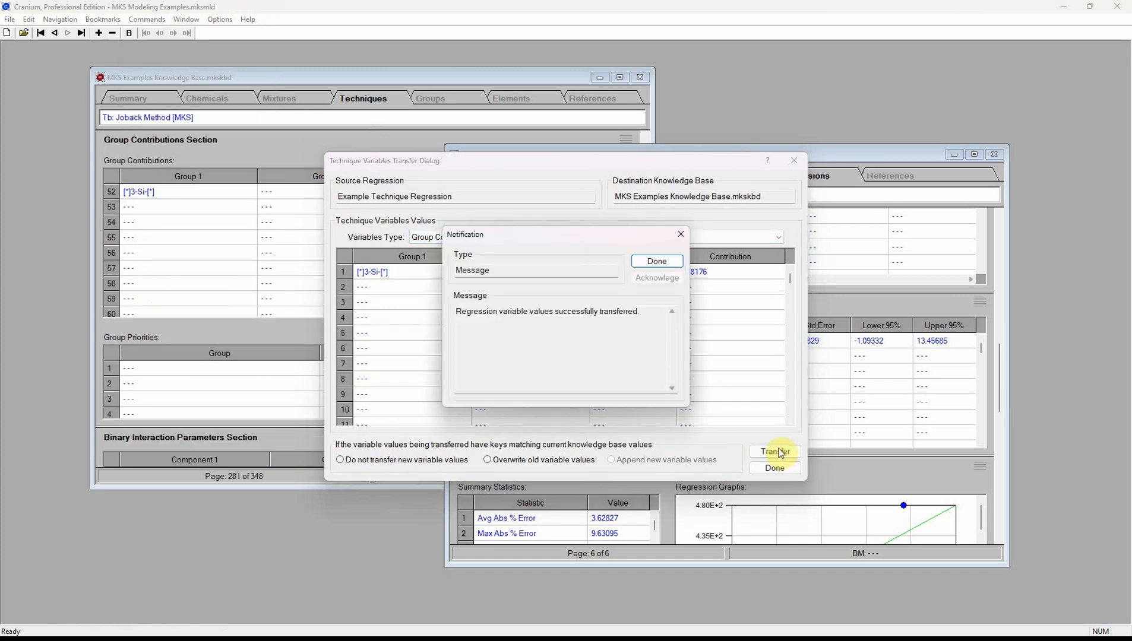
click(659, 263)
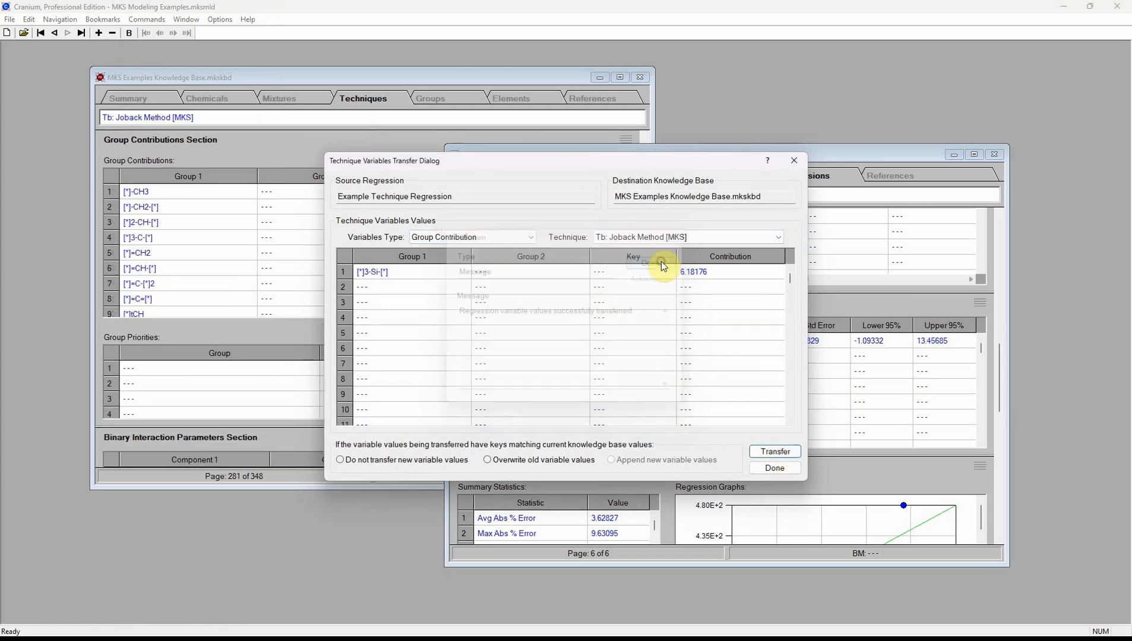
click(774, 468)
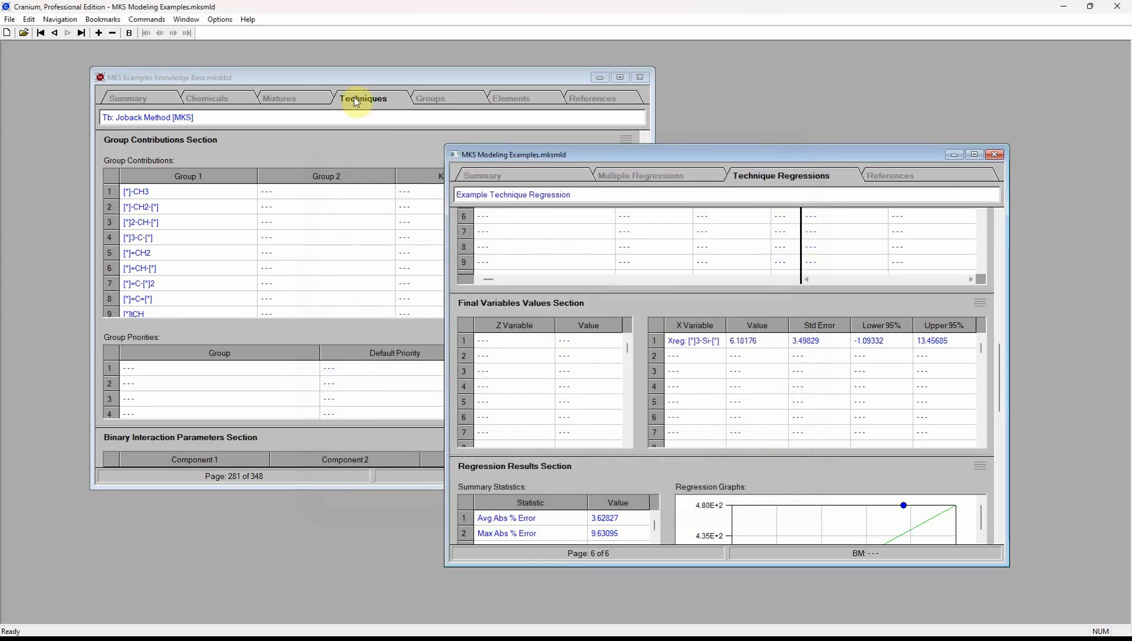
click(351, 77)
drag(624, 200, 622, 270)
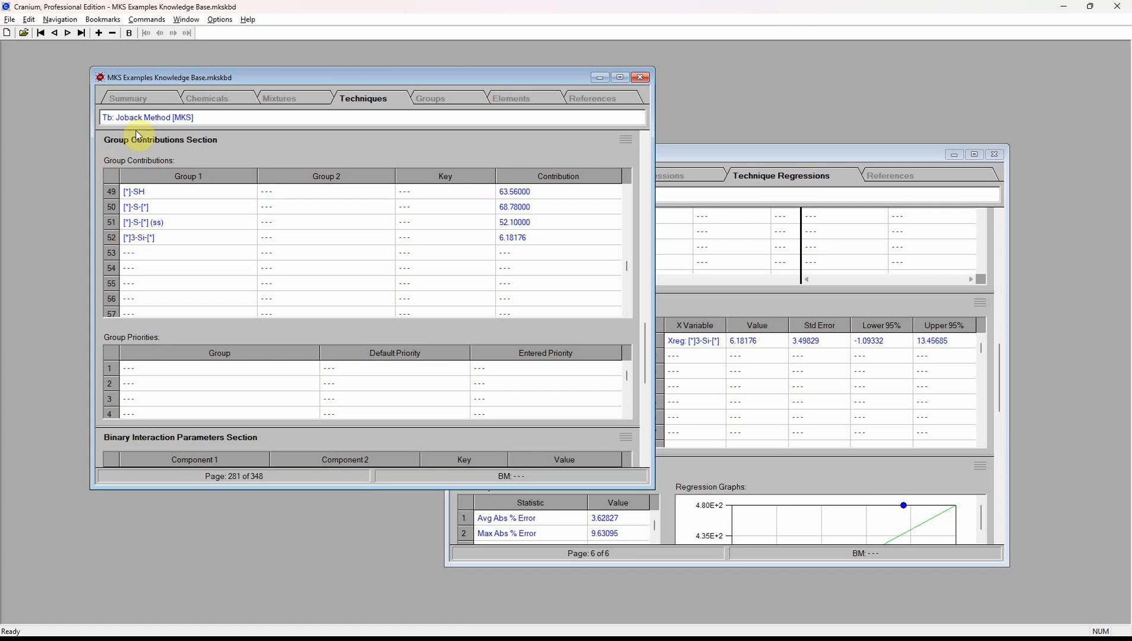
- Compute New chemical's Joback boiling point, 344.38176 K, and save the estimate
click(219, 101)
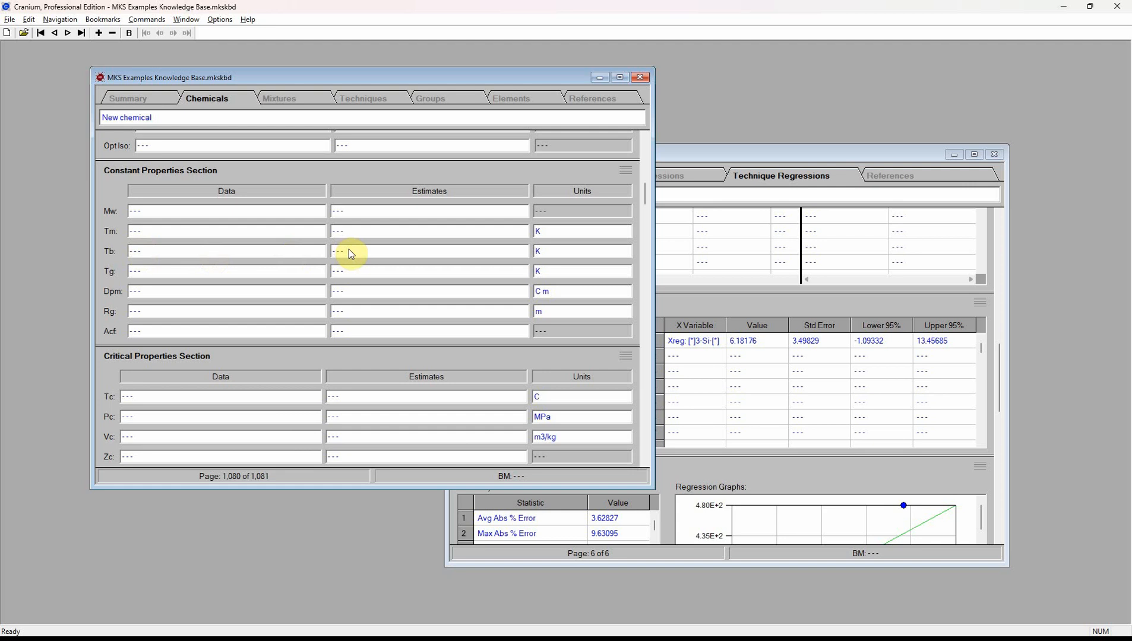
right_click(376, 254)
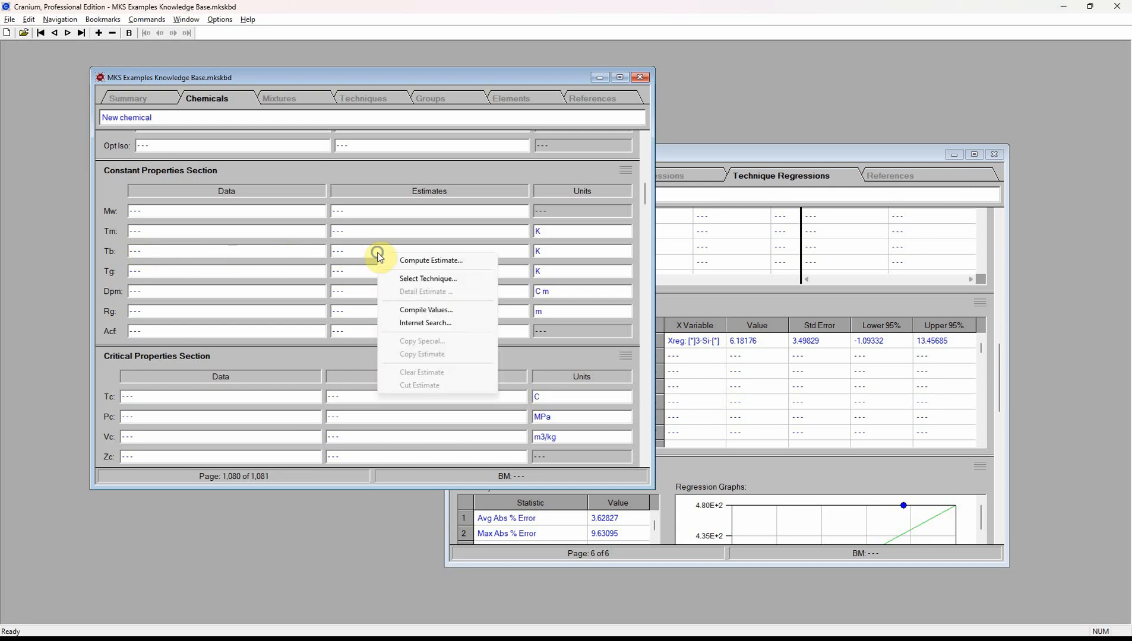
click(421, 261)
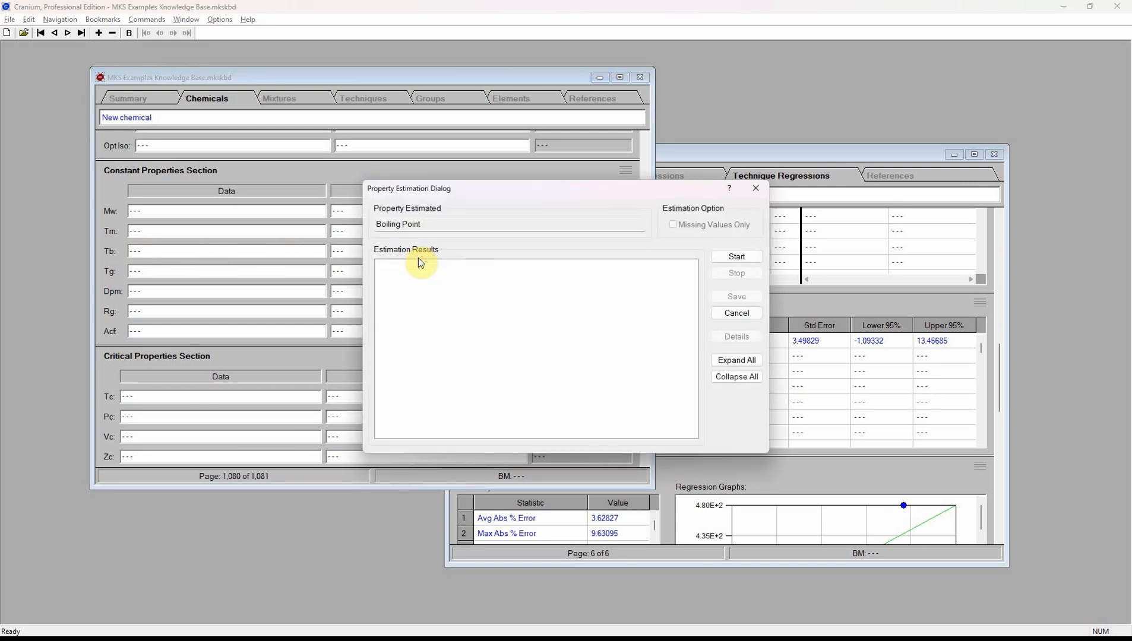
click(736, 258)
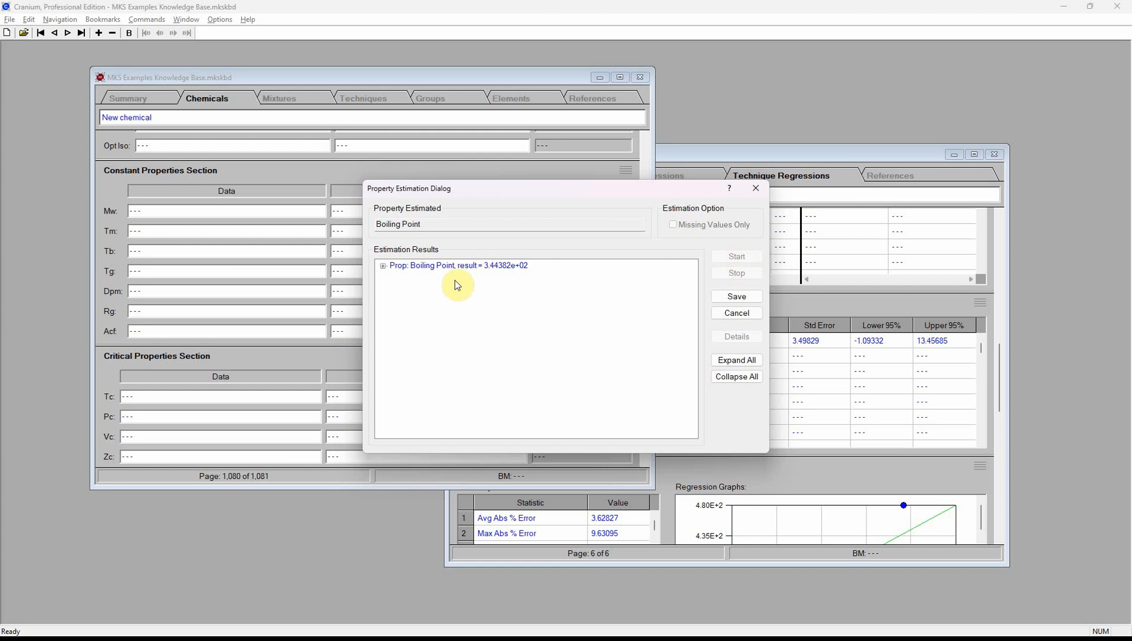
click(383, 269)
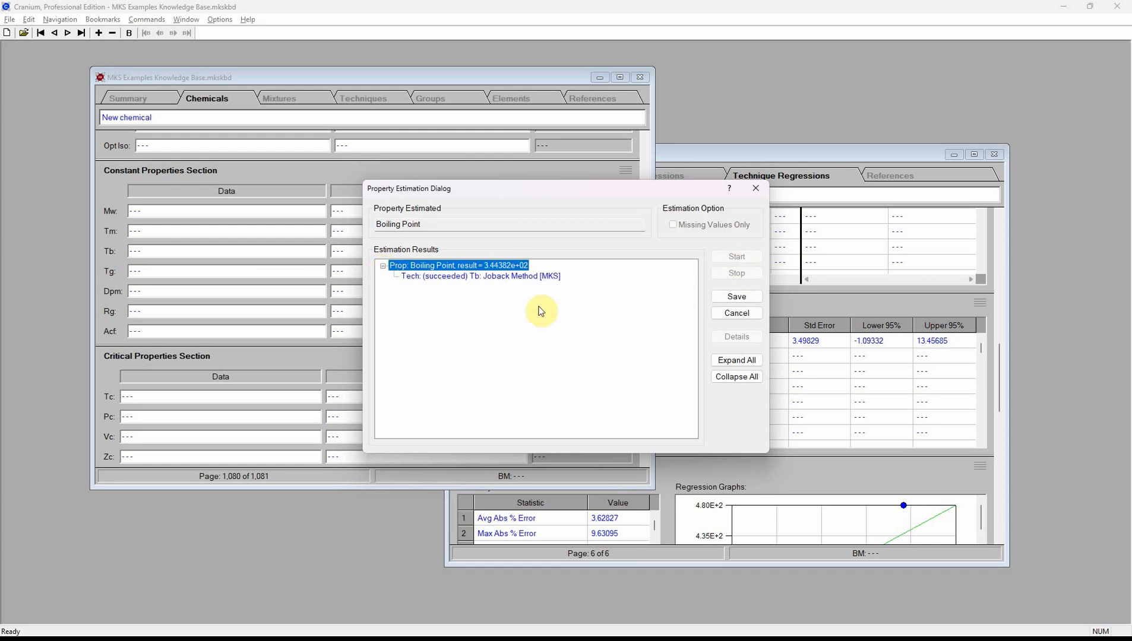
click(725, 301)
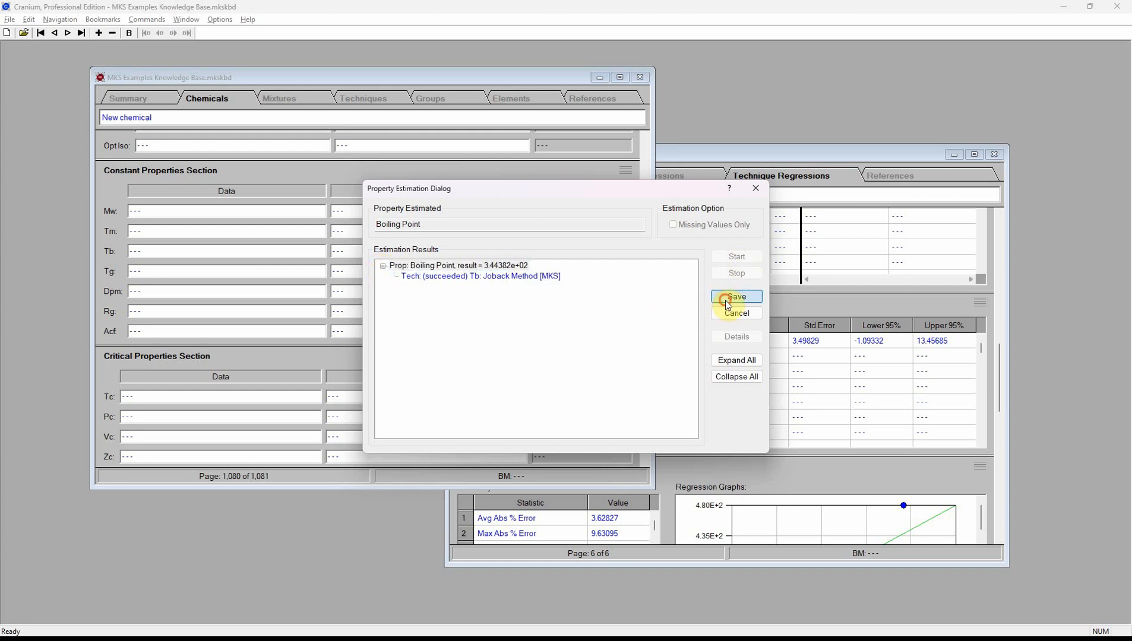